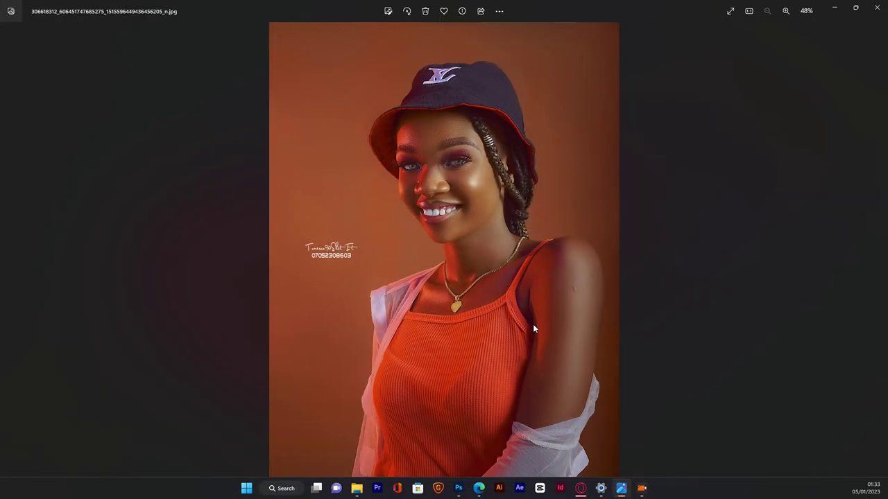
# - Advance to the next image in the Photos viewer
pyautogui.press('Right')
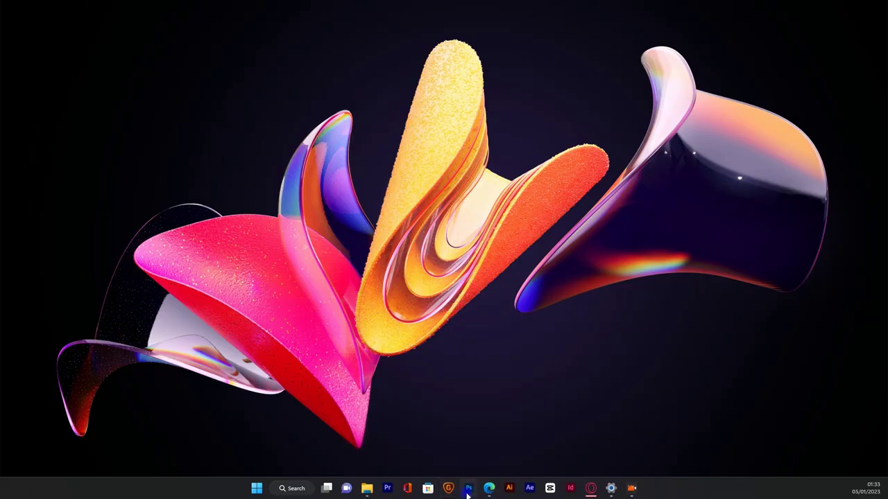
# - In Photoshop, create a new document from the 1080 x 1350 px portrait preset
pyautogui.click(468, 490)
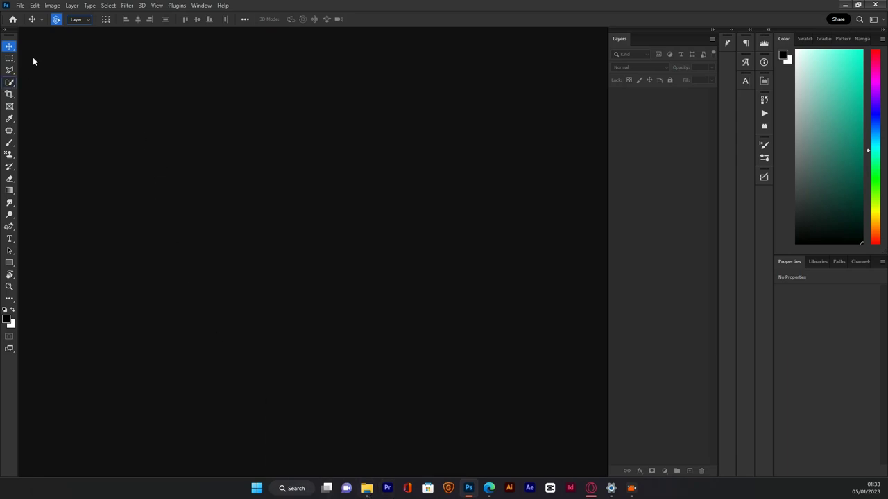
pyautogui.click(20, 5)
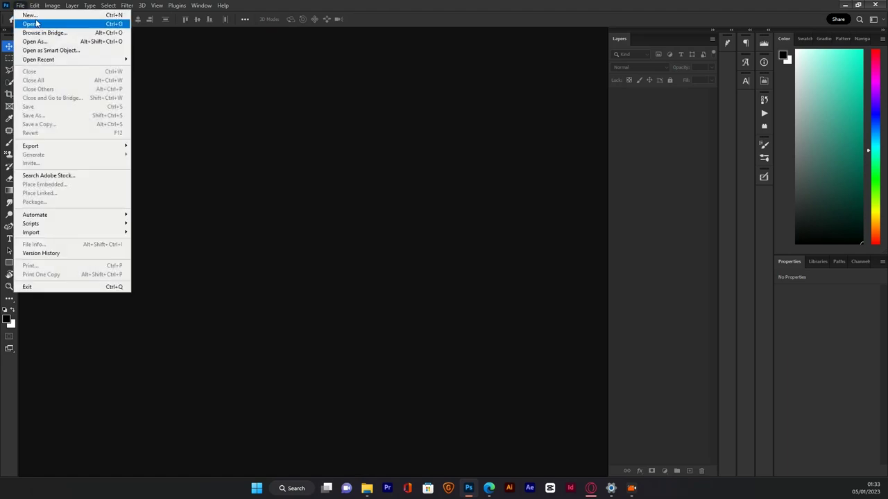
pyautogui.click(47, 22)
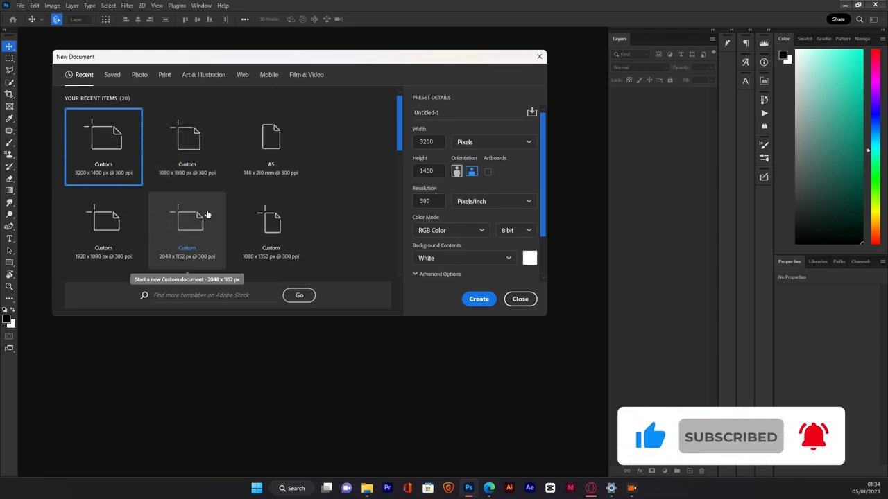
pyautogui.click(264, 243)
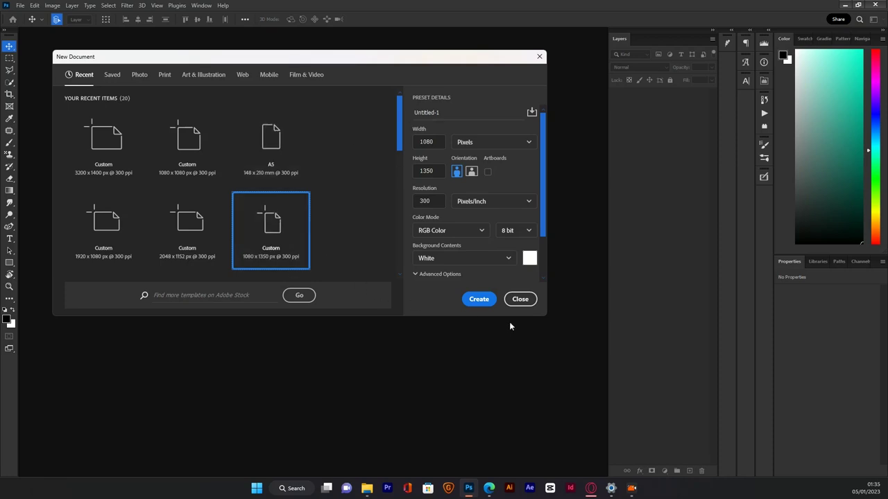
pyautogui.click(482, 300)
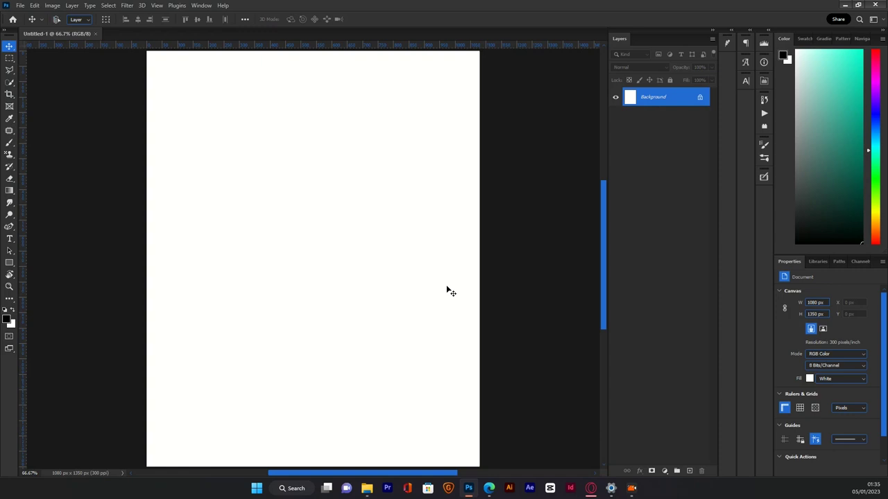
pyautogui.scroll(1, 447, 291)
pyautogui.press('ctrl')
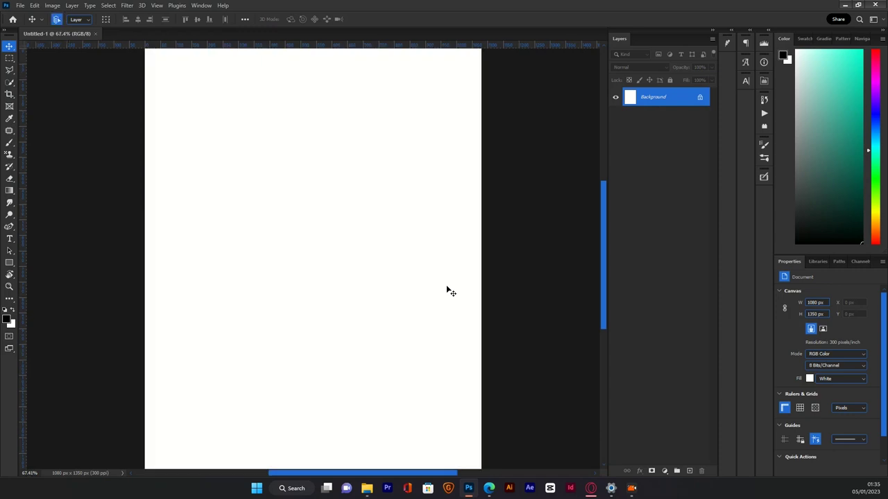
pyautogui.scroll(-1, 448, 292)
pyautogui.scroll(-1, 447, 291)
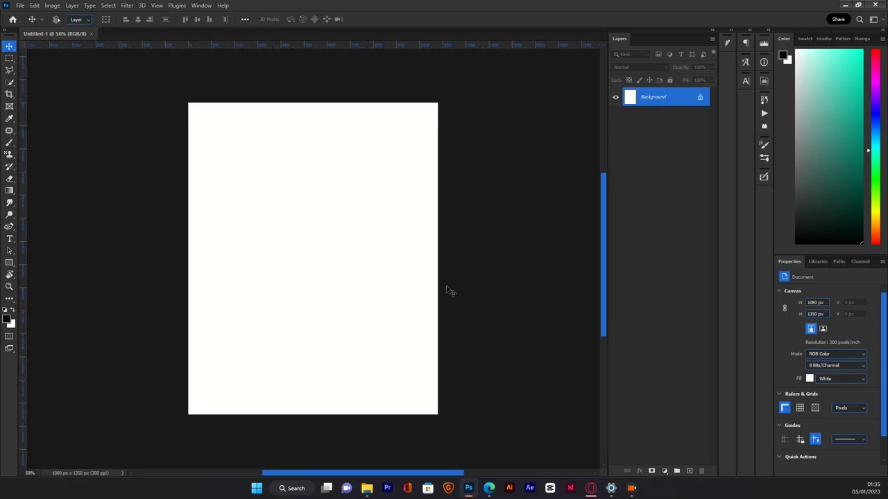
pyautogui.scroll(-2, 448, 292)
pyautogui.scroll(2, 448, 291)
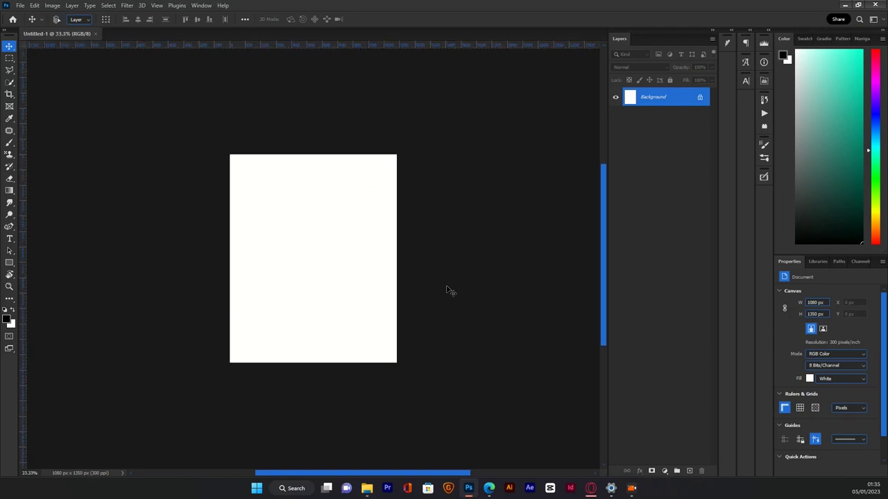
pyautogui.press('ctrl')
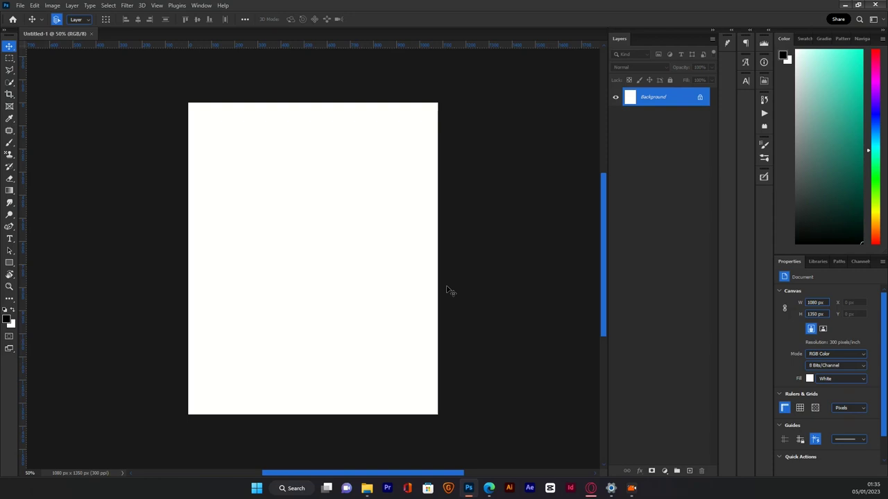
pyautogui.moveTo(366, 489)
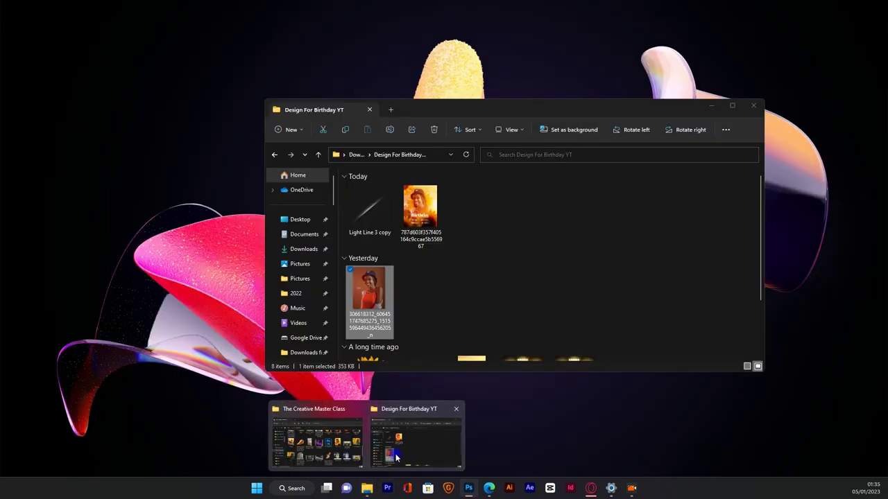
# - Bring the Design For Birthday YT folder beside Photoshop and select the 7xm.xyz969999 sunset image
pyautogui.click(395, 452)
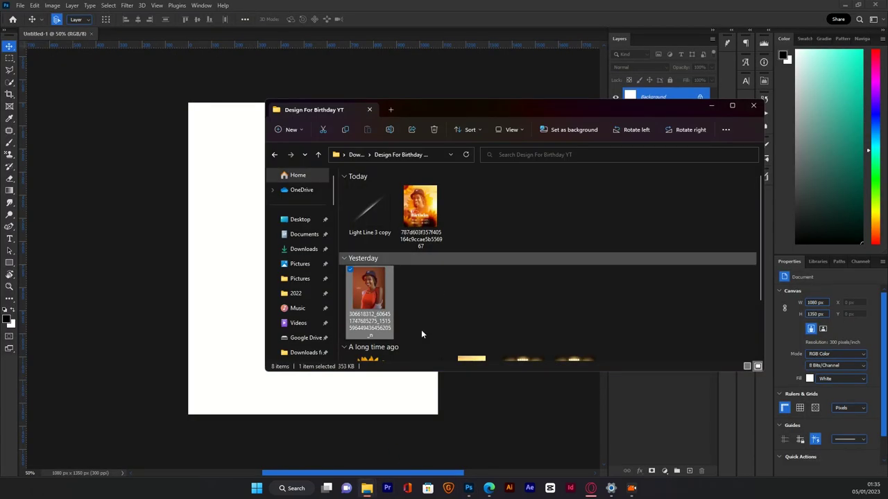
pyautogui.moveTo(454, 109); pyautogui.dragTo(545, 97)
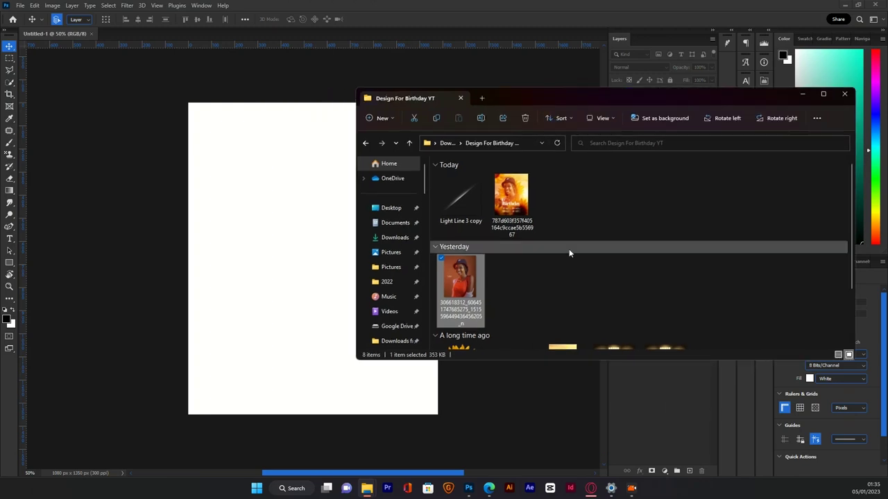
pyautogui.scroll(-2, 568, 249)
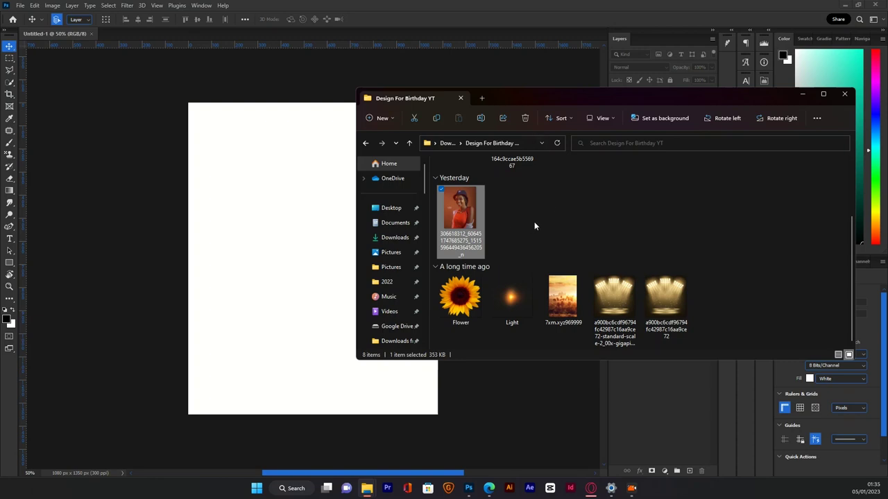
pyautogui.scroll(2, 552, 215)
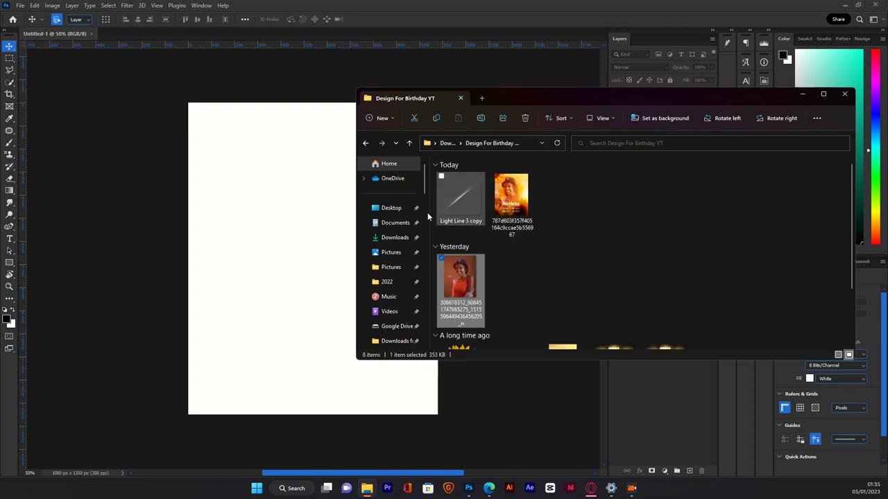
pyautogui.scroll(-2, 513, 288)
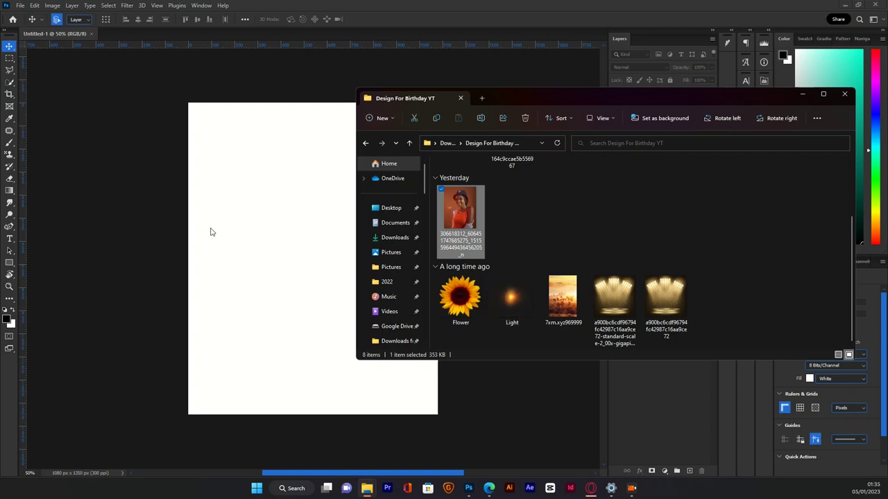
pyautogui.scroll(2, 548, 237)
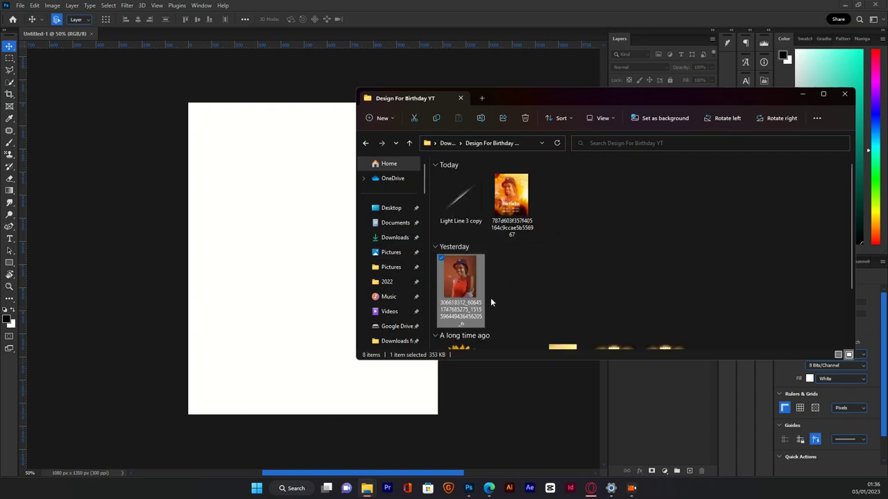
pyautogui.scroll(-2, 493, 291)
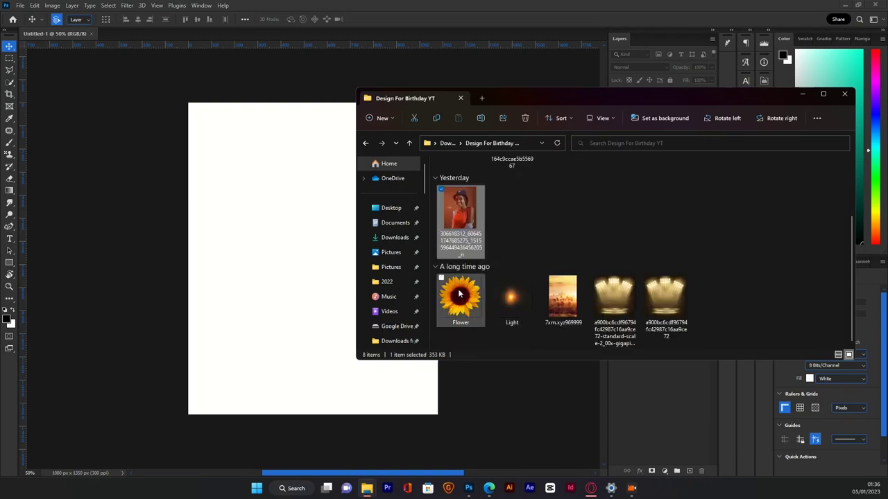
pyautogui.click(562, 302)
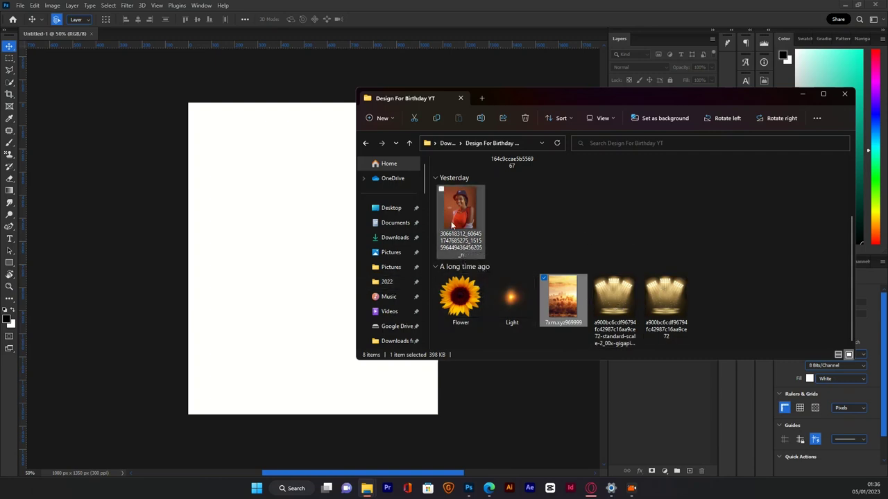
pyautogui.moveTo(478, 208); pyautogui.dragTo(479, 213)
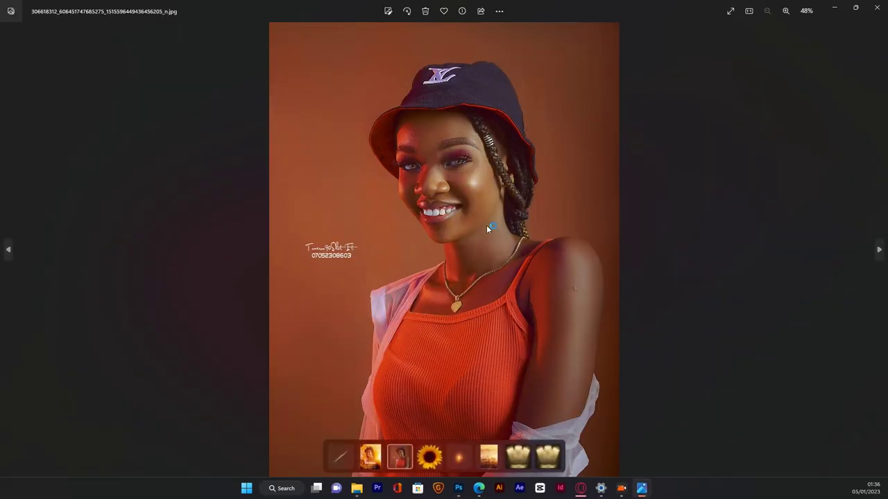
pyautogui.scroll(2, 456, 215)
pyautogui.moveTo(460, 115); pyautogui.dragTo(421, 255)
pyautogui.moveTo(404, 224); pyautogui.dragTo(318, 151)
pyautogui.moveTo(527, 162); pyautogui.dragTo(545, 179)
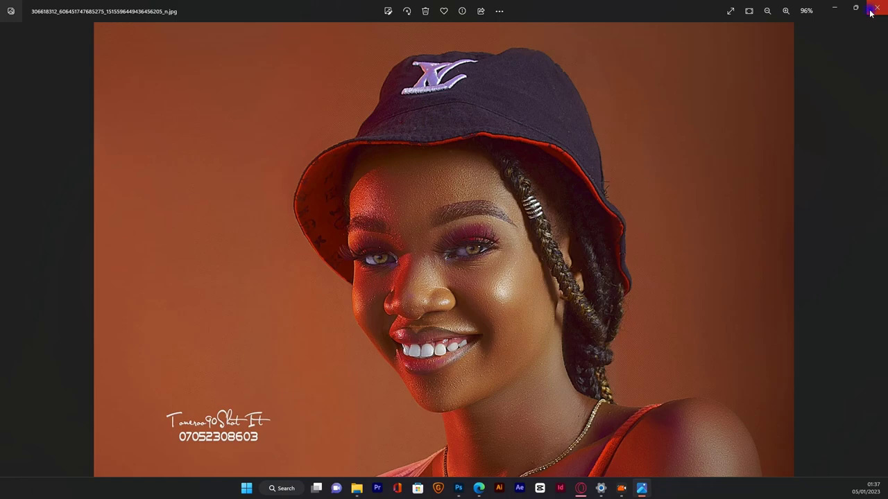
pyautogui.click(876, 8)
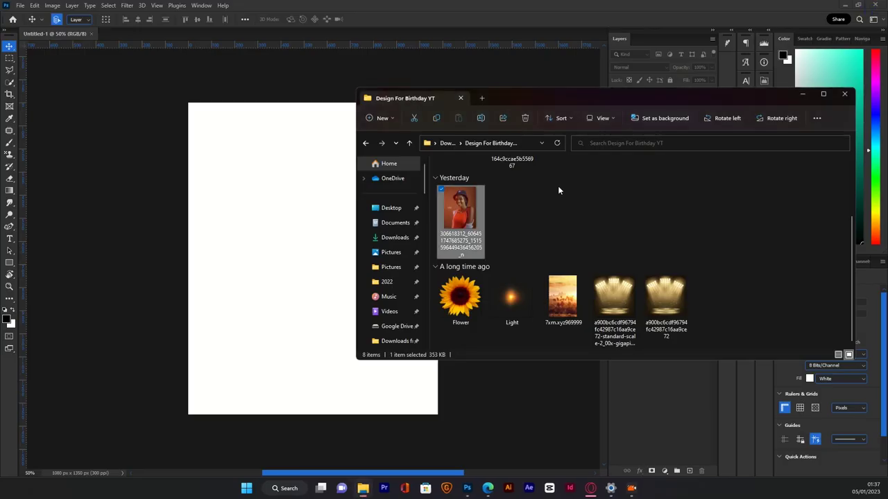
pyautogui.doubleClick(470, 220)
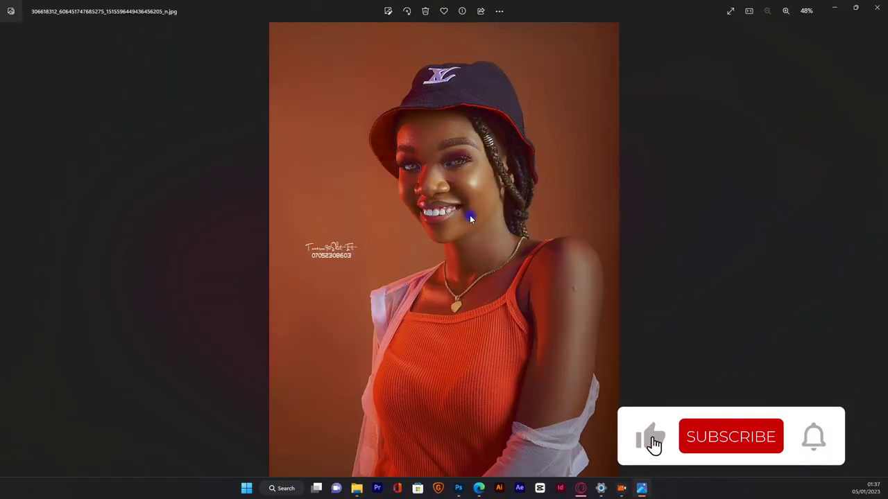
pyautogui.scroll(3, 471, 220)
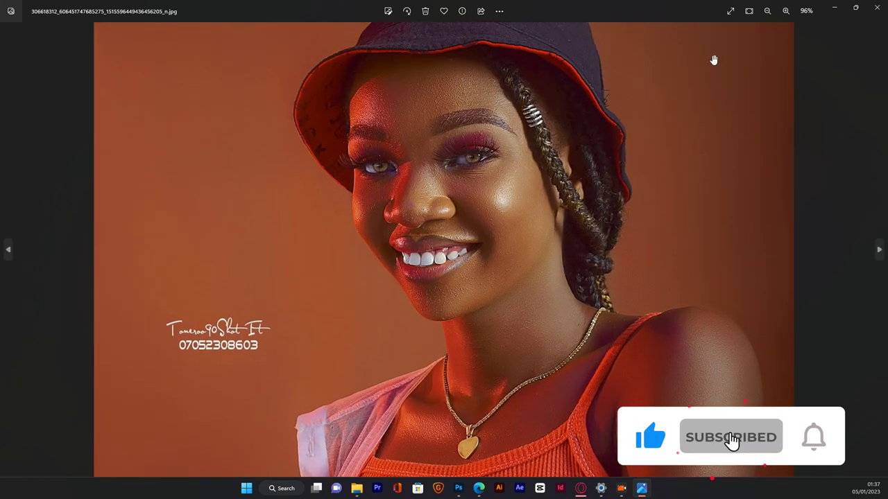
pyautogui.click(876, 8)
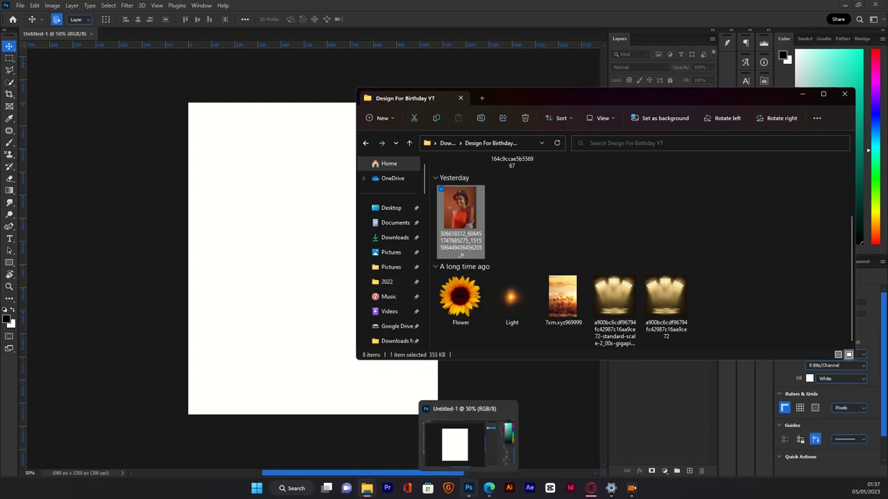
# - Launch Topaz Gigapixel AI and load the portrait photo from the birthday folder
pyautogui.click(455, 493)
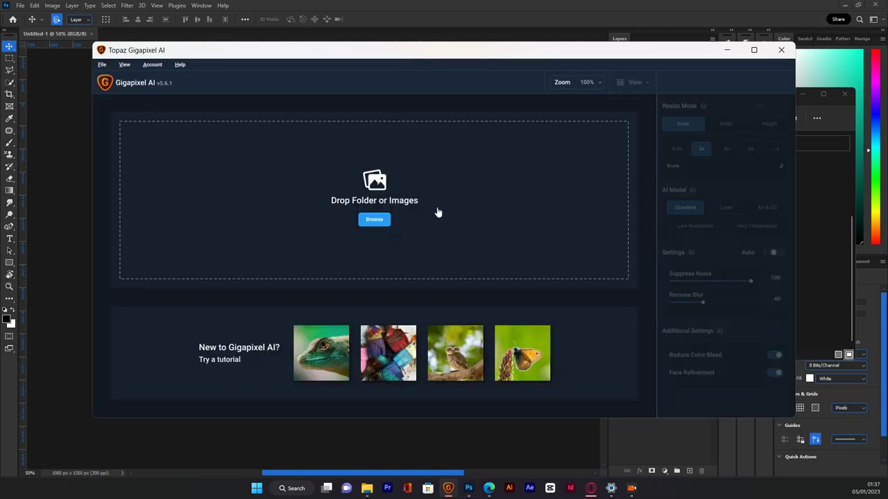
pyautogui.click(820, 297)
pyautogui.moveTo(461, 215); pyautogui.dragTo(302, 207)
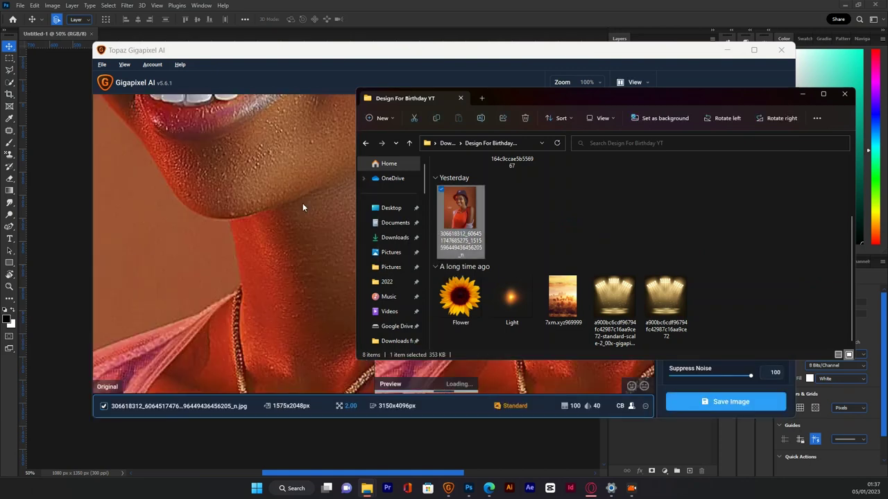
pyautogui.click(466, 49)
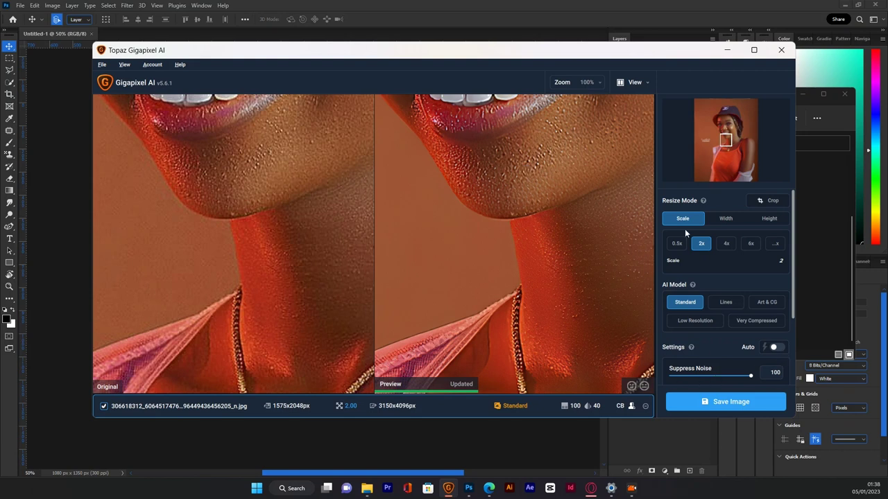
# - Save the 2x Standard upscale at 3150×4096 px and close Gigapixel
pyautogui.click(704, 410)
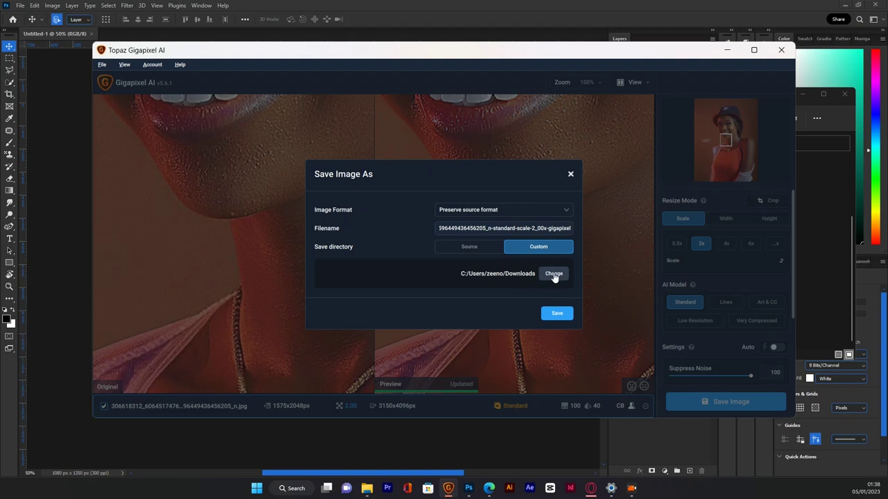
pyautogui.click(555, 313)
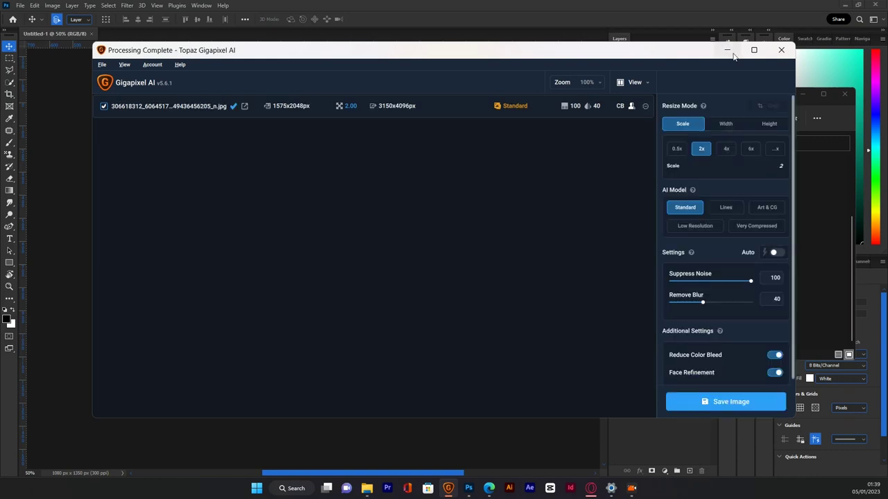
pyautogui.click(780, 51)
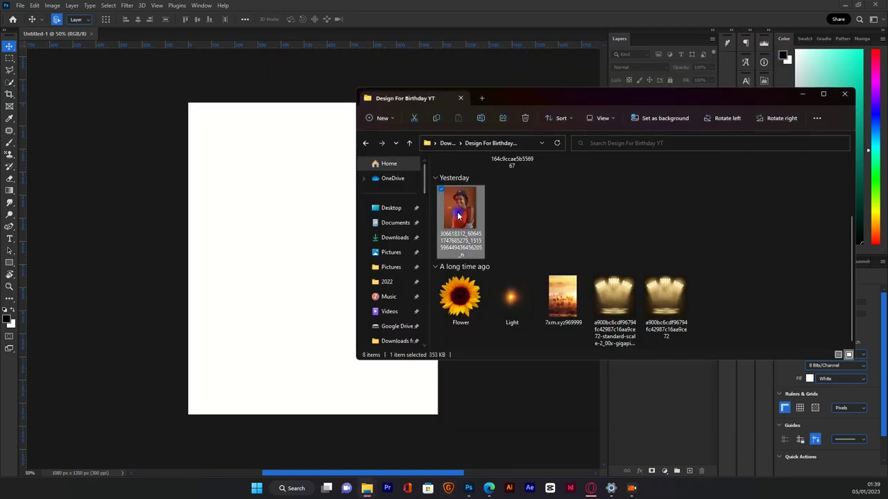
# - Move the upscaled portrait from Downloads into the Design For Birthday YT folder and open it
pyautogui.hotkey('alt', 'Left')
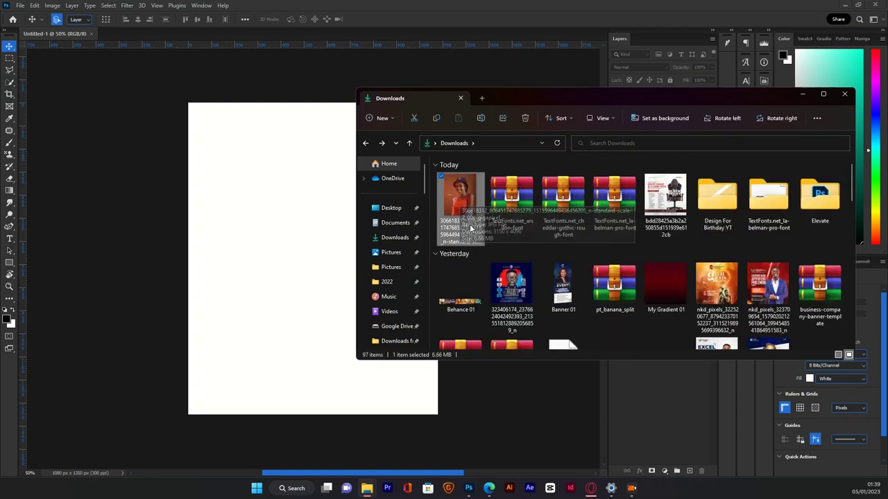
pyautogui.moveTo(461, 211); pyautogui.dragTo(706, 209)
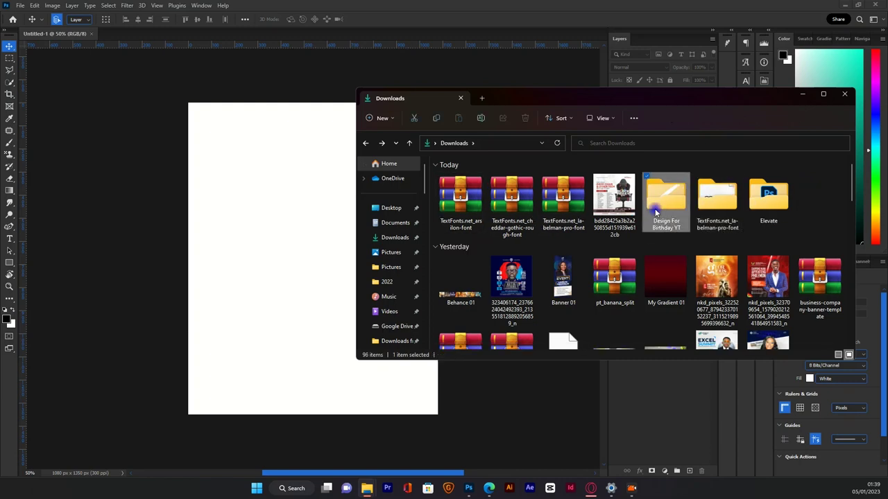
pyautogui.doubleClick(666, 198)
# - Drag the 7xm.xyz969999 sunset image onto the Photoshop canvas
pyautogui.scroll(-2, 530, 259)
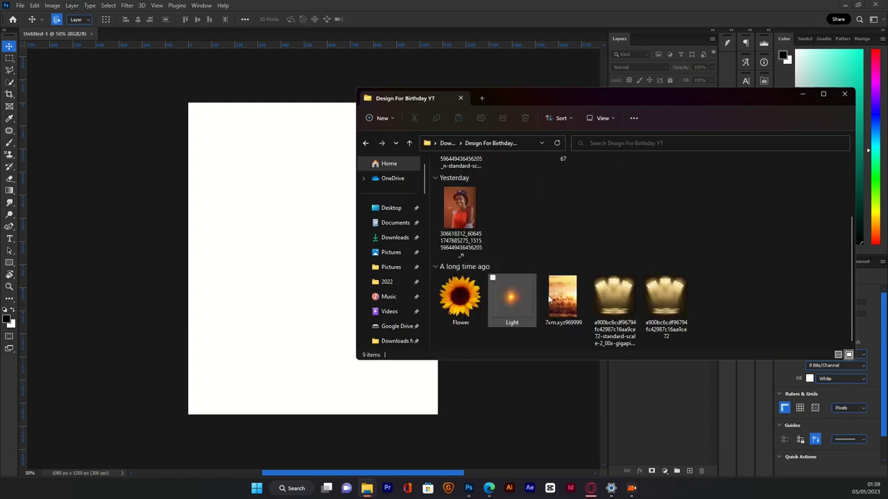
pyautogui.click(566, 305)
pyautogui.moveTo(567, 310); pyautogui.dragTo(271, 274)
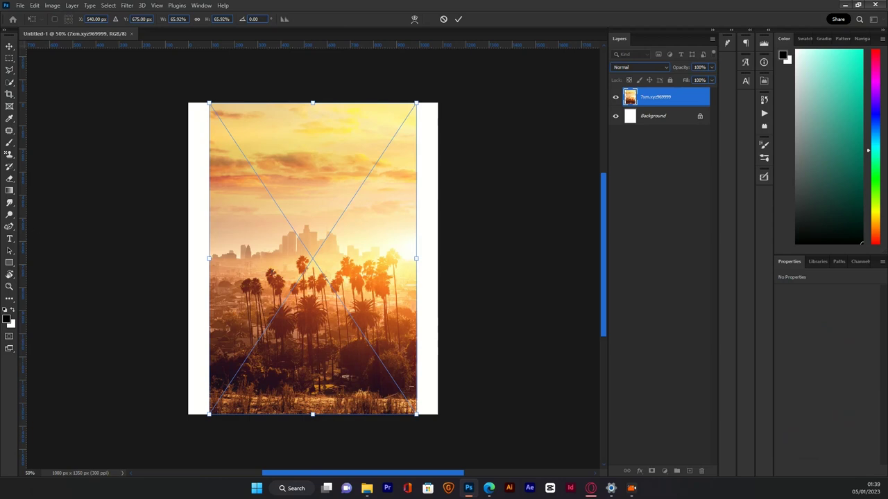
# - Scale the placed sunset image beyond the canvas edges and commit it
pyautogui.rightClick(407, 255)
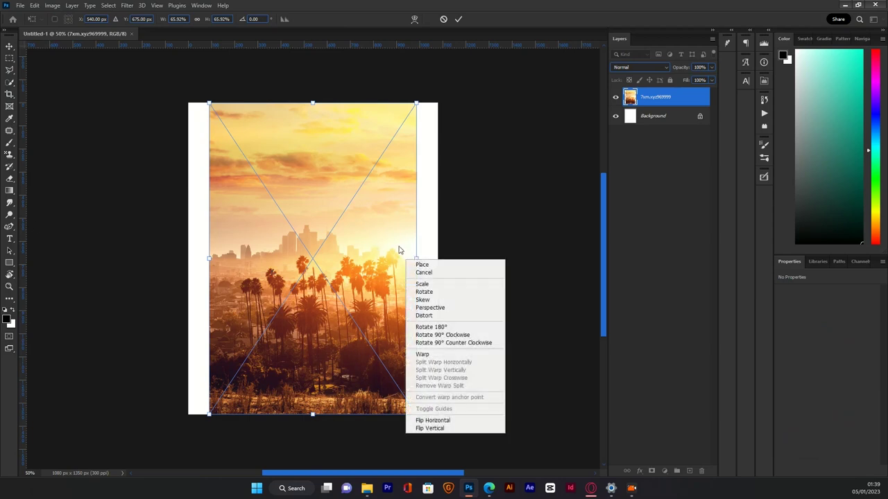
pyautogui.click(438, 224)
pyautogui.moveTo(418, 258); pyautogui.dragTo(443, 286)
pyautogui.press('Return')
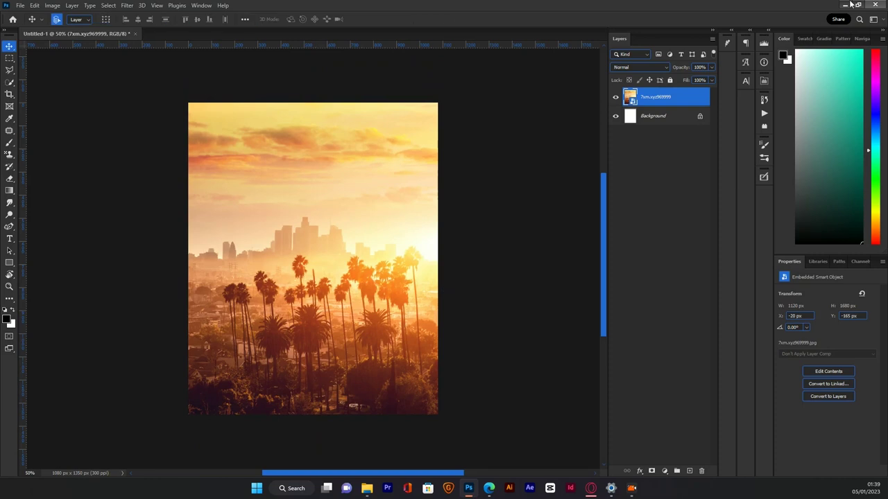
pyautogui.rightClick(671, 102)
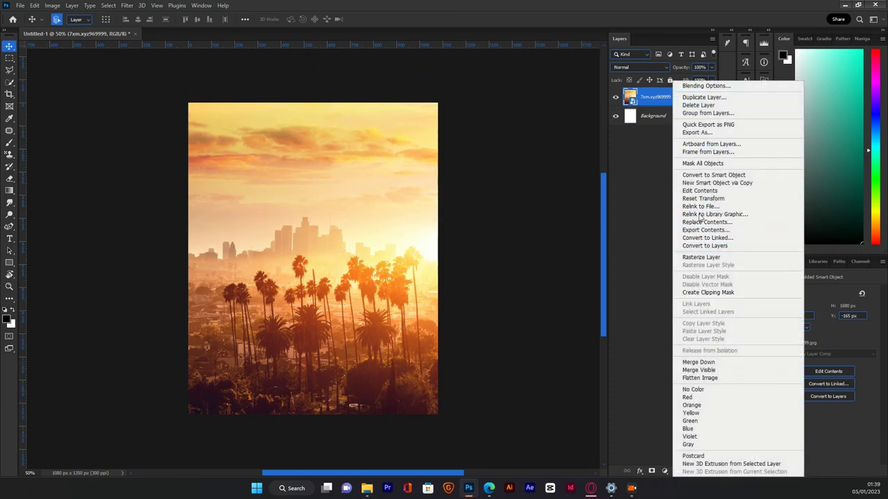
pyautogui.click(606, 153)
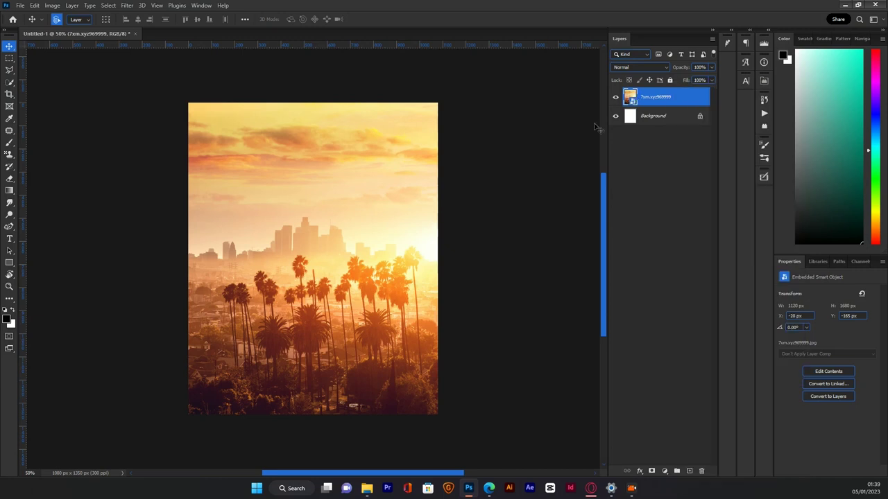
# - Blur the sunset layer with a 10-pixel Gaussian Blur smart filter
pyautogui.click(127, 6)
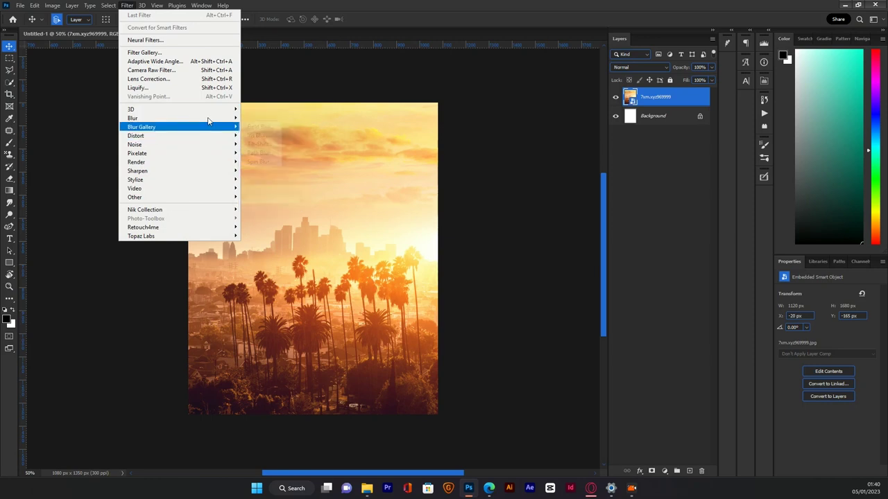
pyautogui.moveTo(229, 120)
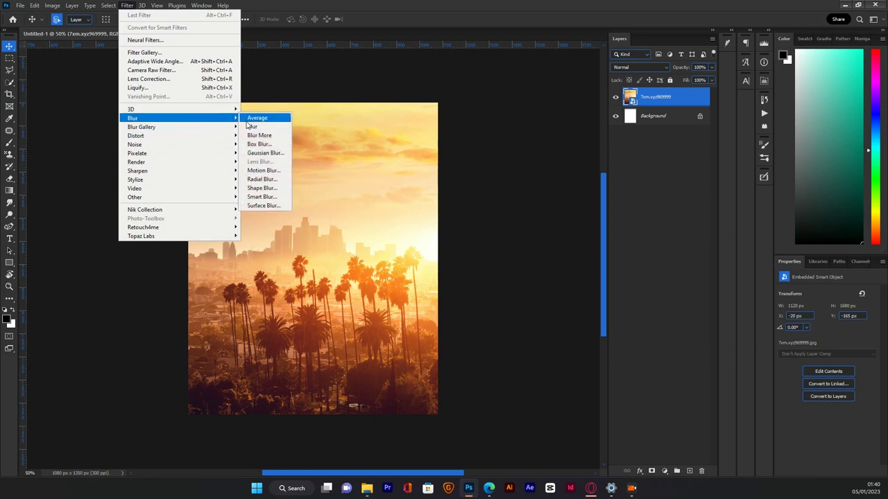
pyautogui.click(266, 154)
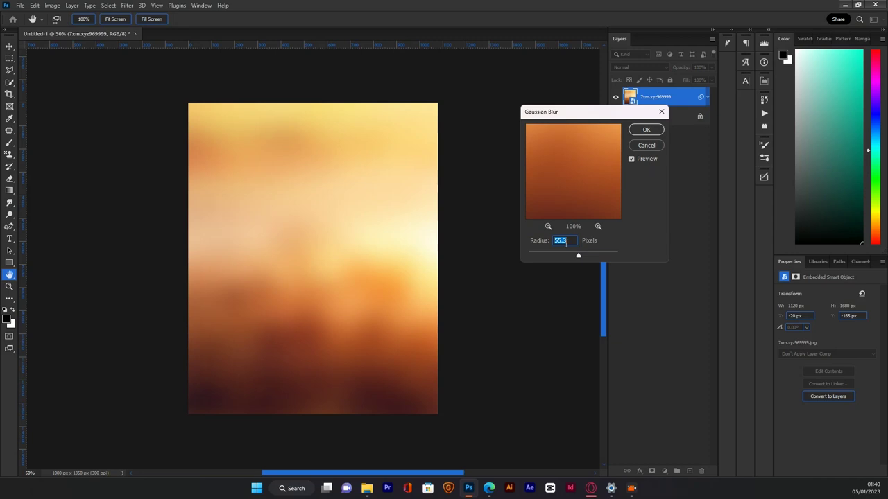
pyautogui.write('10')
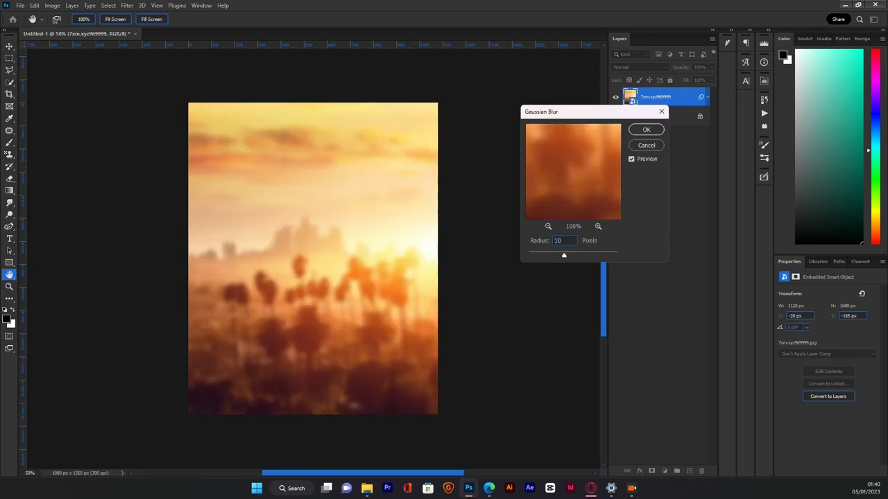
pyautogui.press('Return')
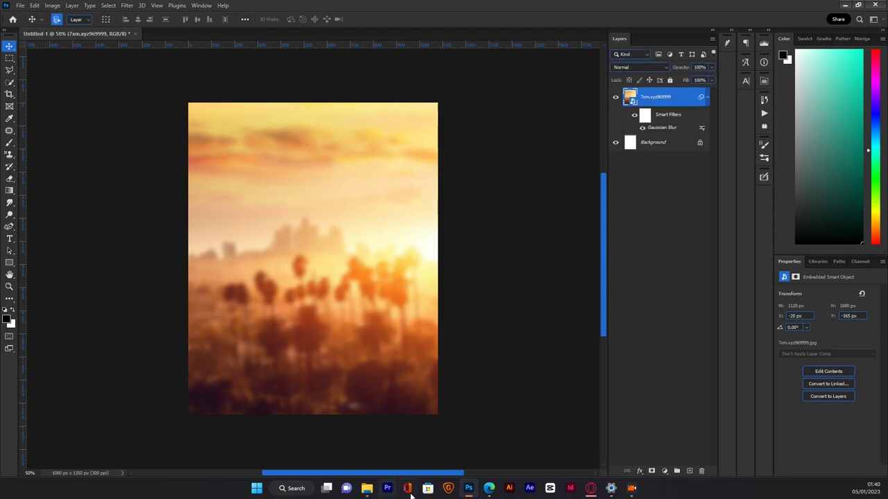
# - Compare the upscaled and original portrait files, then open the upscaled one in the photo viewer
pyautogui.moveTo(372, 487)
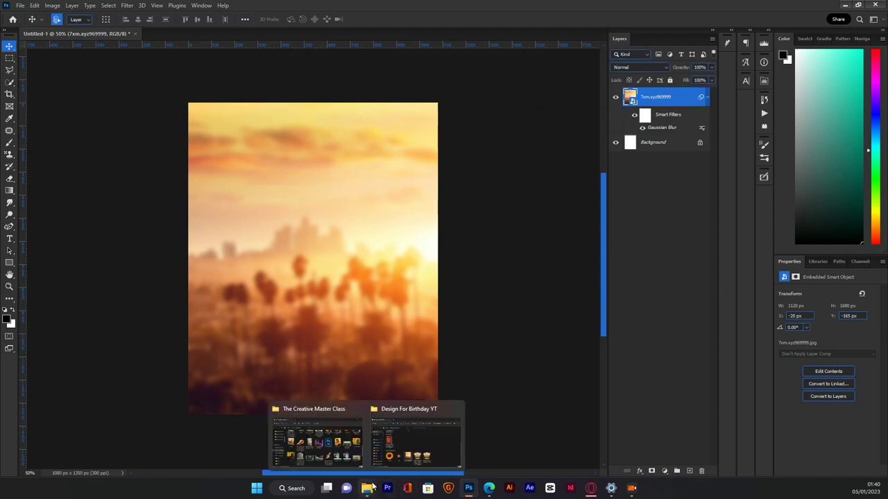
pyautogui.click(391, 443)
pyautogui.scroll(2, 480, 251)
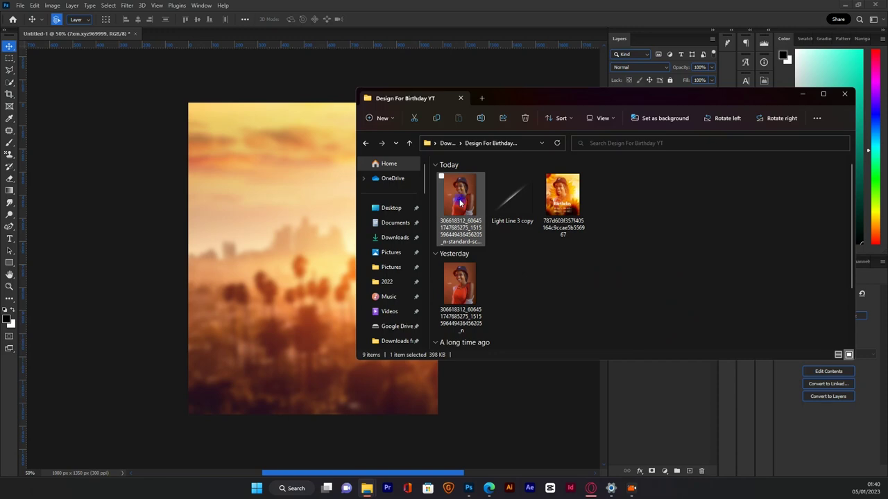
pyautogui.click(458, 198)
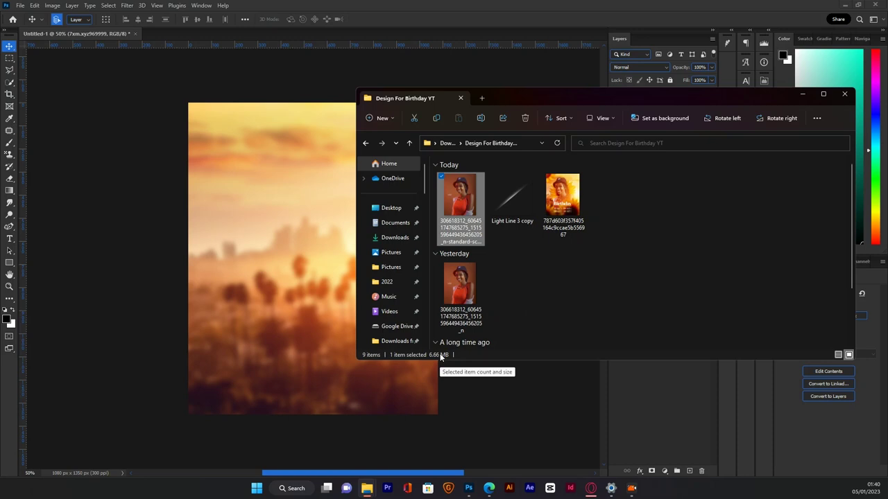
pyautogui.click(465, 320)
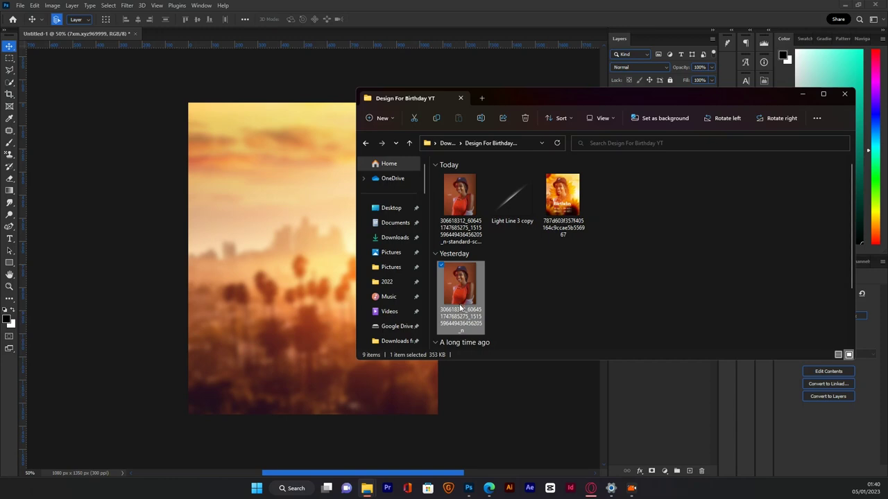
pyautogui.click(462, 197)
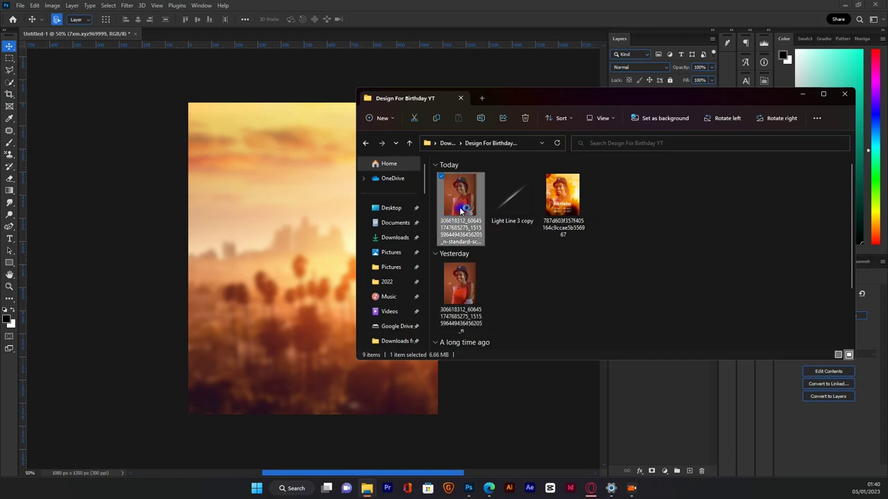
pyautogui.doubleClick(462, 211)
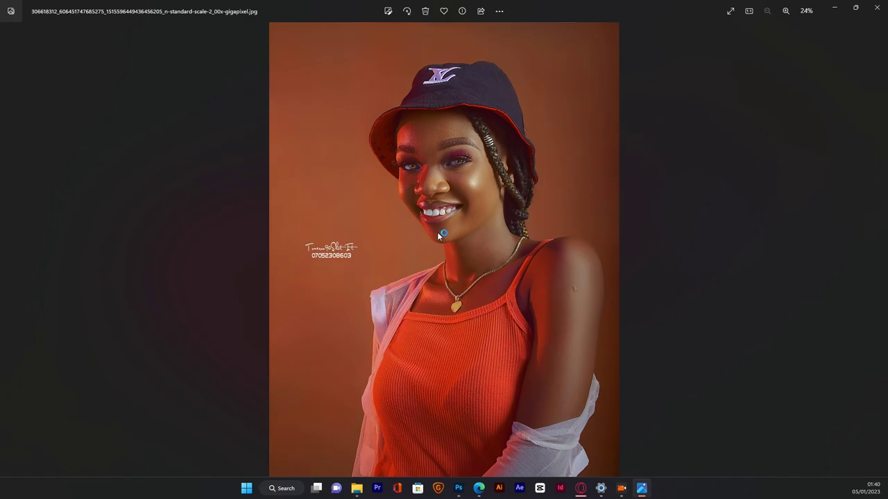
pyautogui.scroll(3, 444, 229)
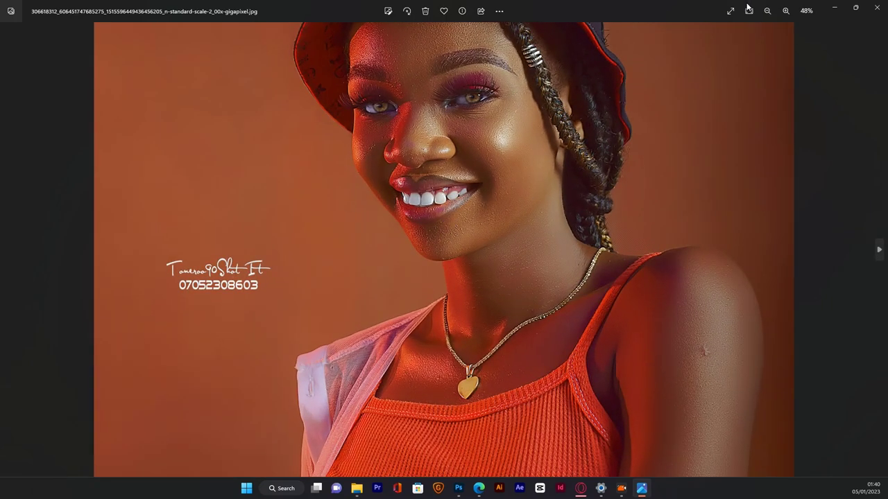
pyautogui.press('Right')
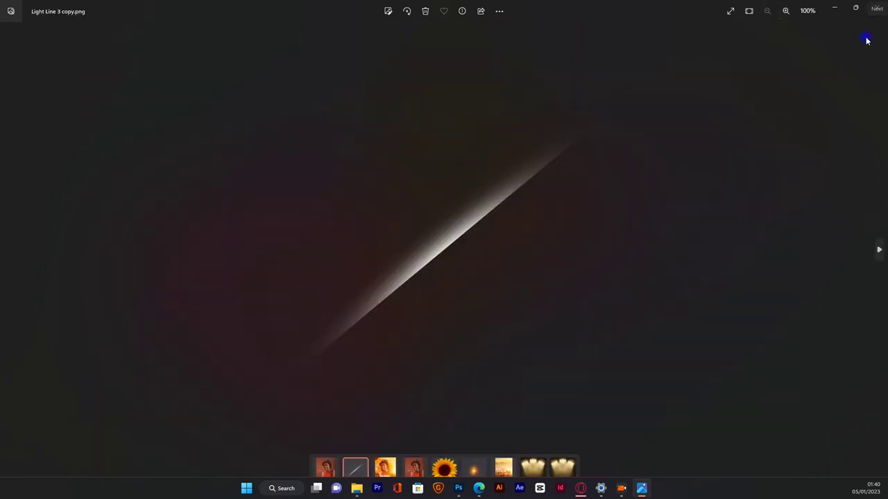
pyautogui.press('Escape')
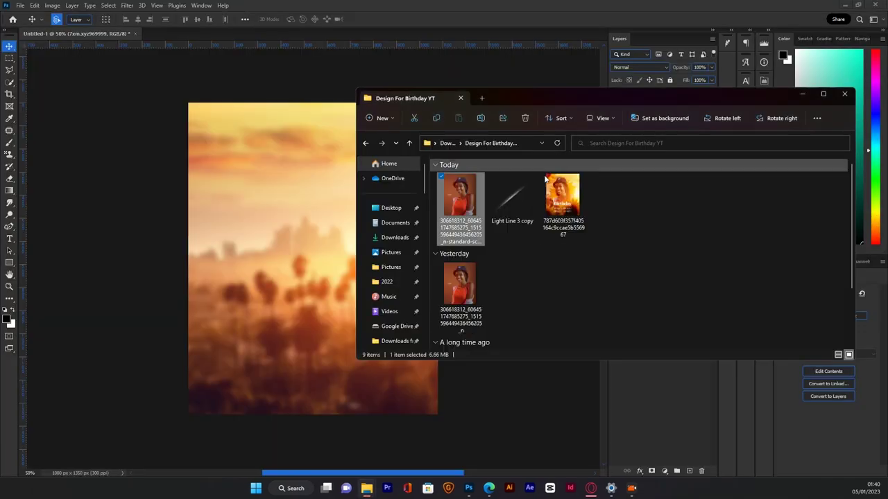
# - Place the upscaled portrait on the canvas as a smart object layer over the blurred sunset
pyautogui.moveTo(456, 211); pyautogui.dragTo(290, 290)
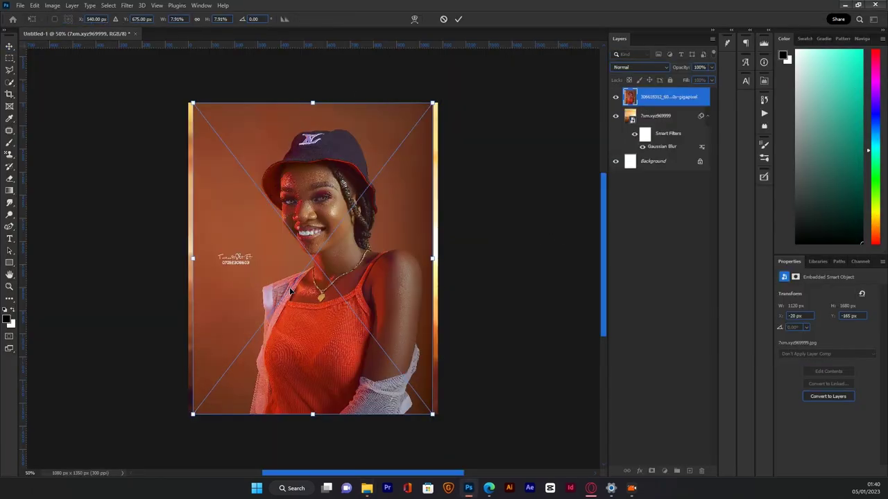
pyautogui.press('Return')
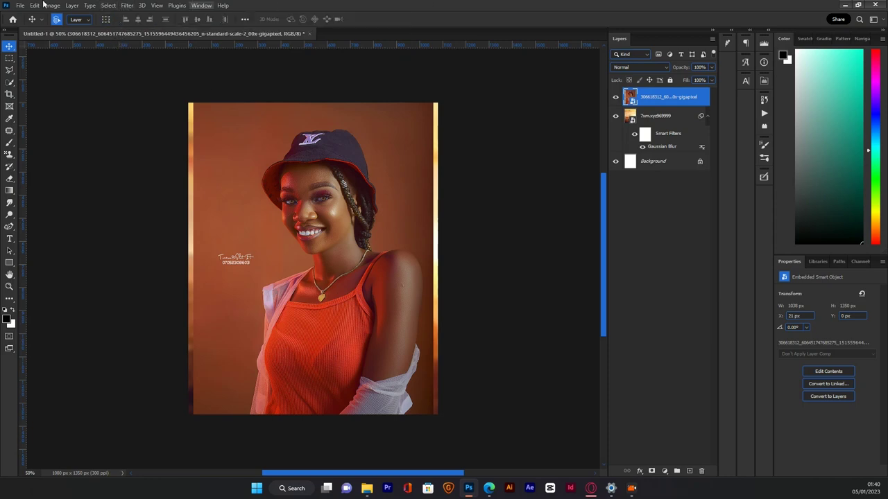
pyautogui.click(106, 7)
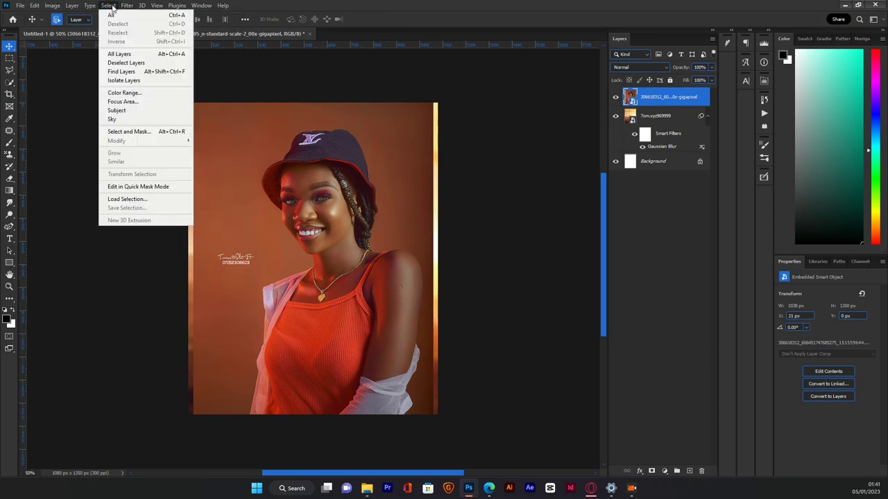
# - Select the woman with Select Subject and mask out the portrait's orange backdrop
pyautogui.click(148, 116)
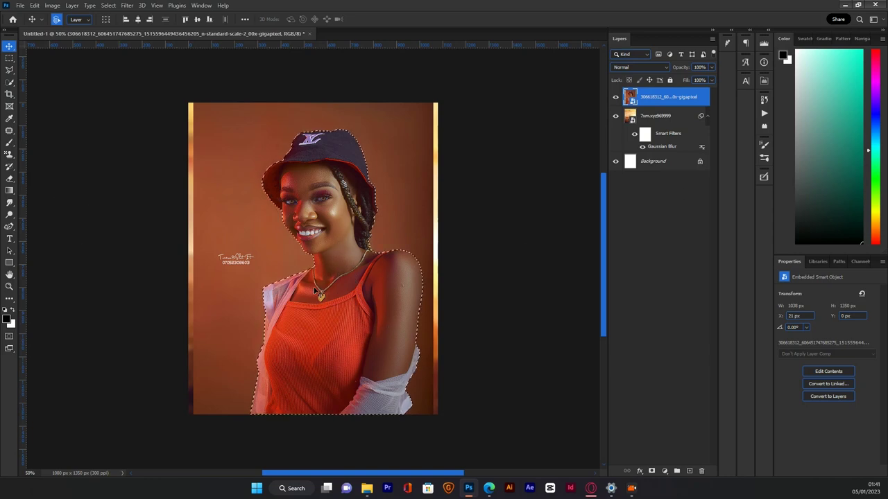
pyautogui.hotkey('ctrl', '+')
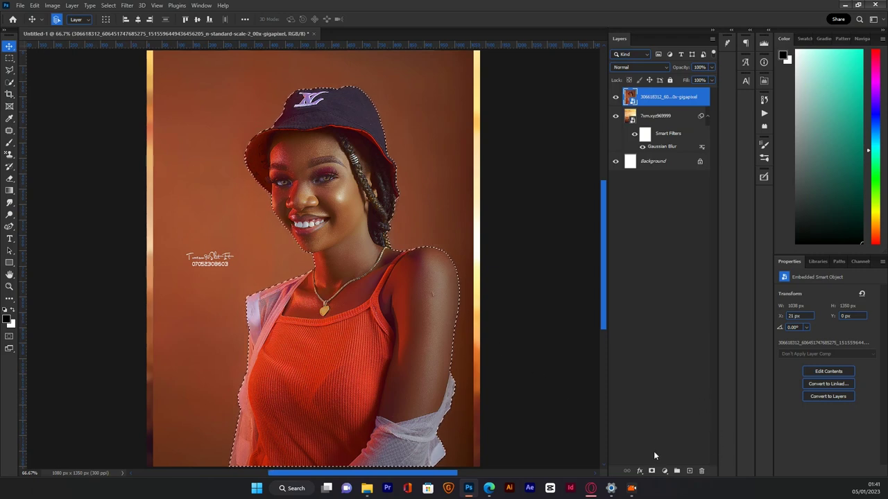
pyautogui.hotkey('ctrl', 'd')
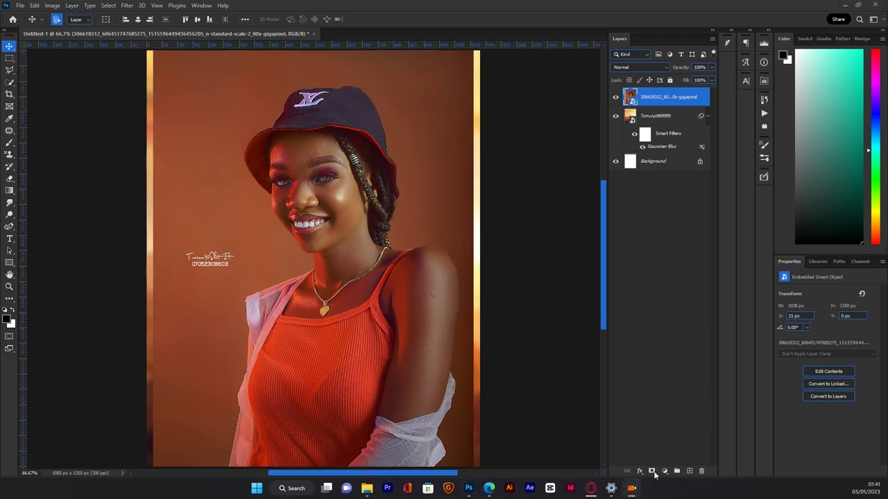
pyautogui.click(652, 472)
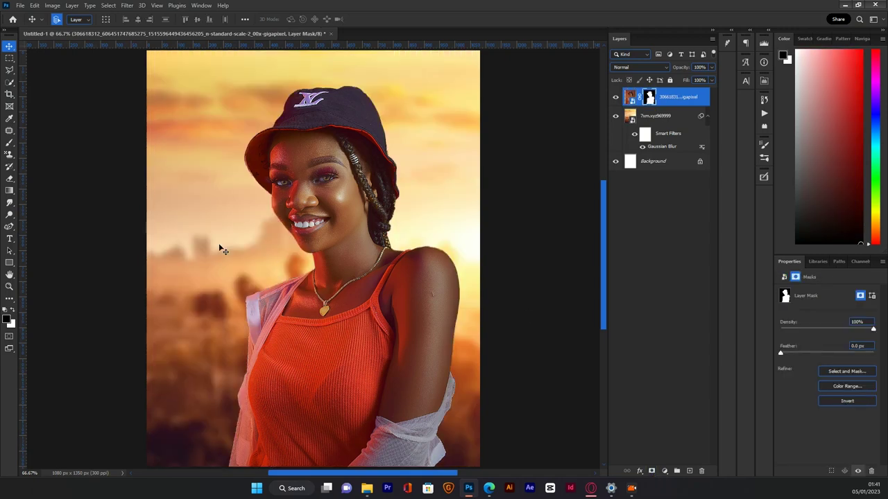
# - Zoom out to the whole flyer and shift the portrait slightly left
pyautogui.press('ctrl')
pyautogui.hotkey('ctrl', '-')
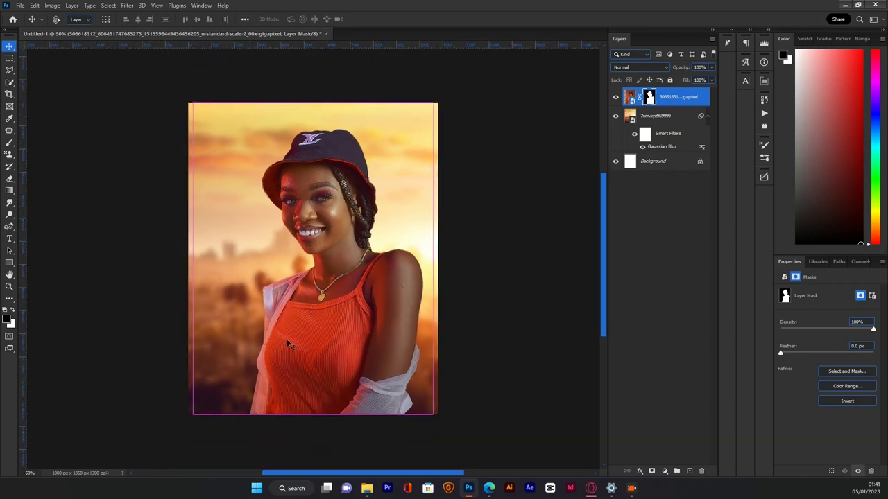
pyautogui.moveTo(290, 346); pyautogui.dragTo(265, 338)
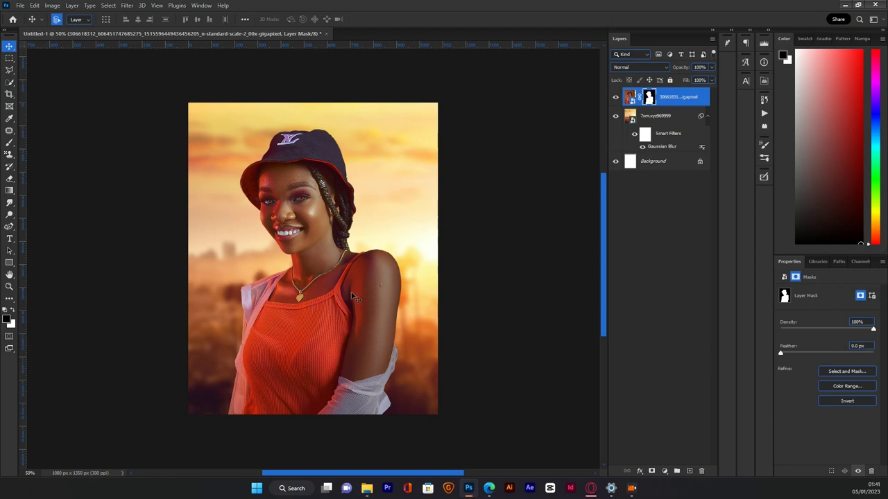
# - Fine-tune the portrait's position with arrow-key nudges, comparing positions with undo and redo
pyautogui.moveTo(351, 296); pyautogui.dragTo(353, 301)
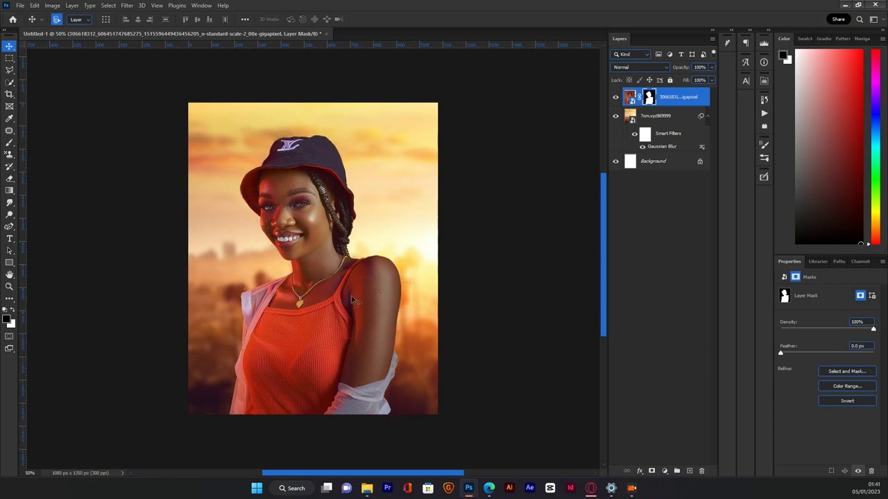
pyautogui.hotkey('ctrl', 'z')
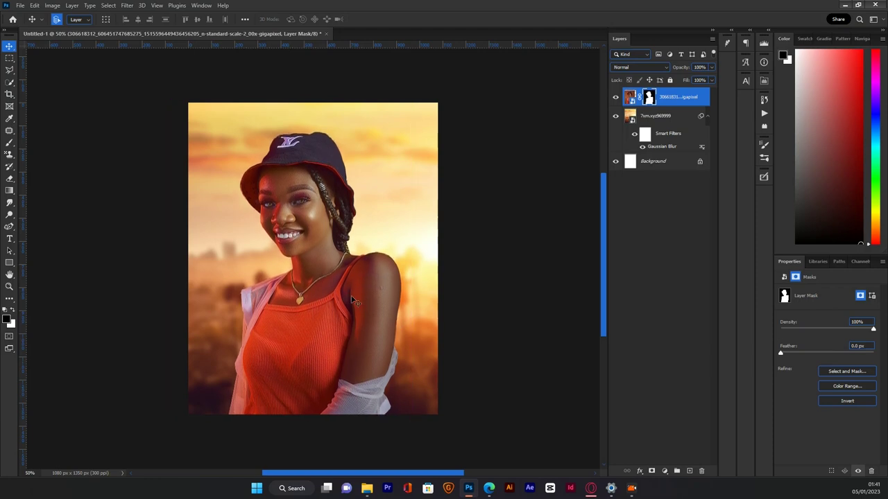
pyautogui.hotkey('ctrl', 'shift', 'z')
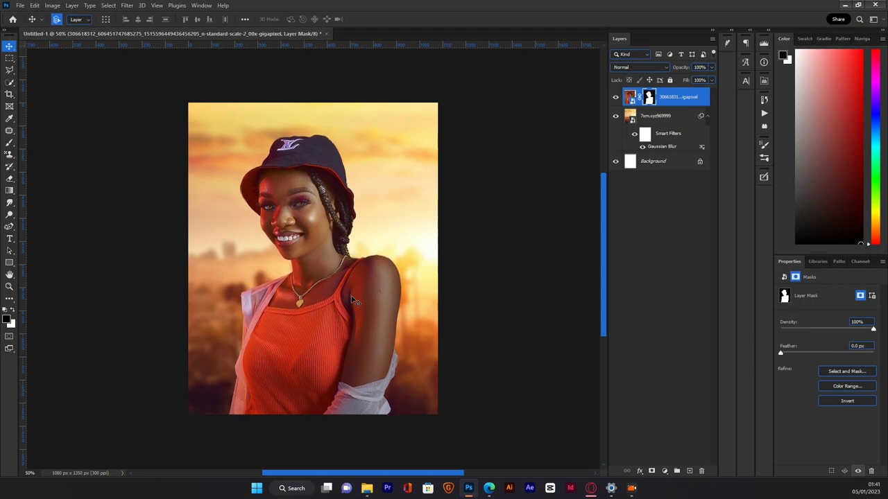
pyautogui.press('Down')
pyautogui.press('Down')
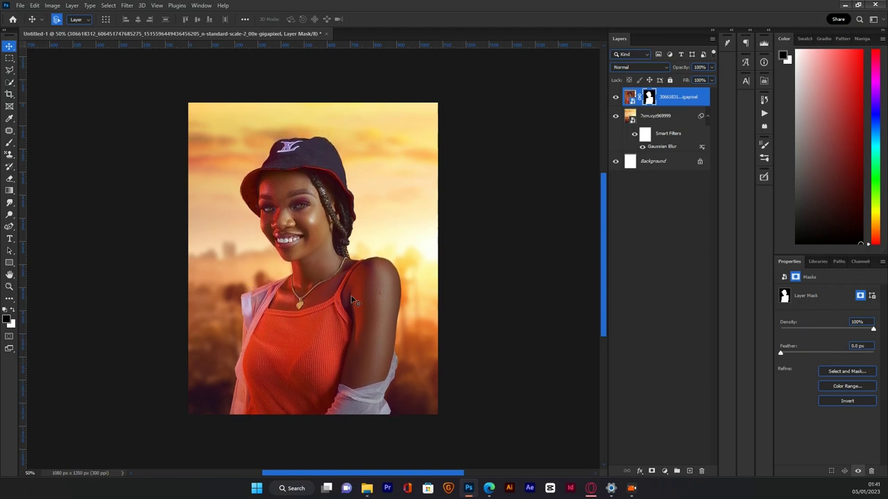
pyautogui.press('Up')
pyautogui.press('Up')
pyautogui.press('Up')
pyautogui.press('Up')
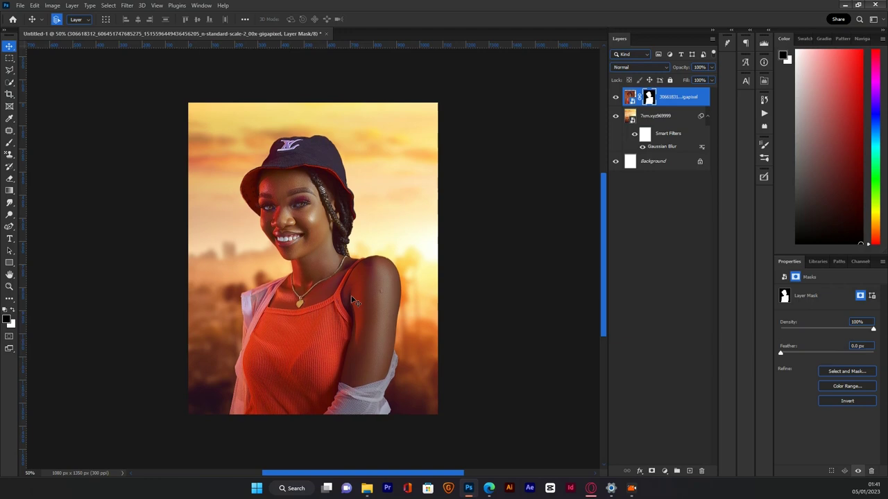
pyautogui.press('Up')
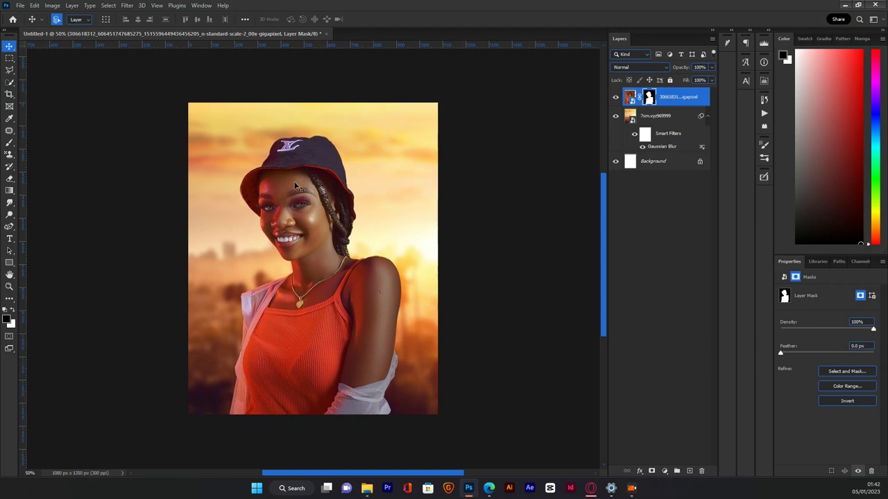
pyautogui.press('Down')
pyautogui.press('Down')
pyautogui.press('Down')
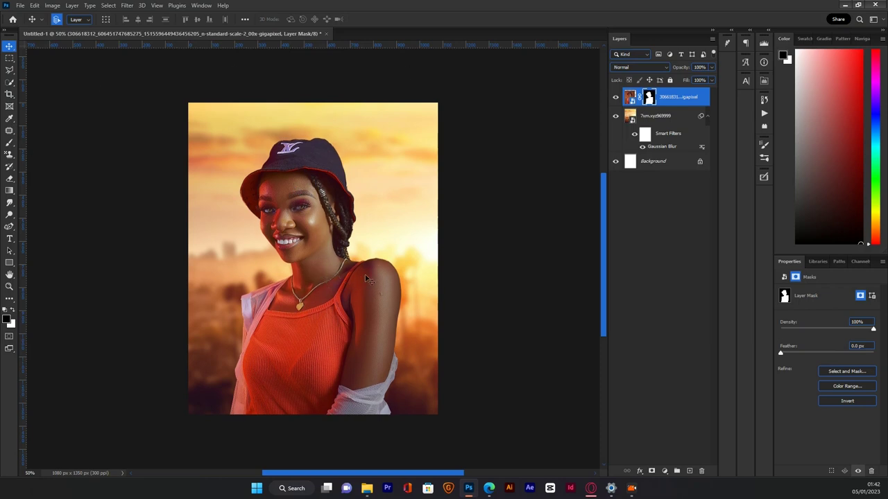
pyautogui.hotkey('ctrl', '+')
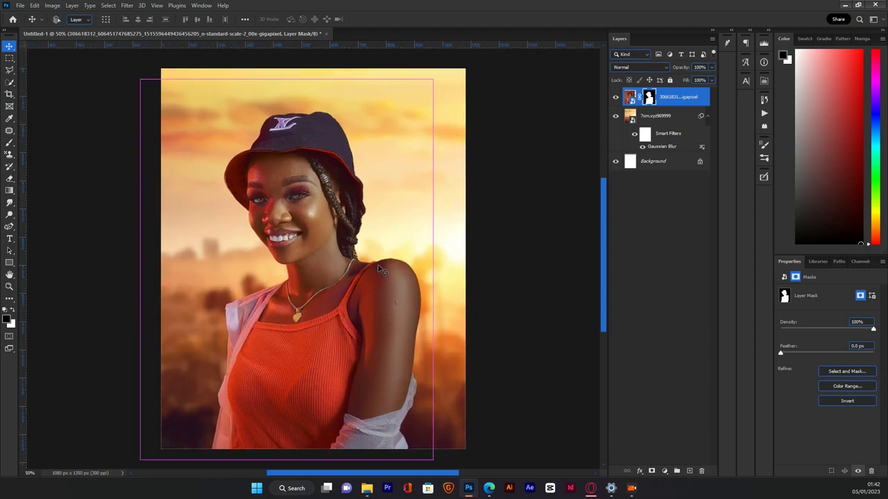
# - At 200% zoom, set the Brush to a 120 px round tip at 100% hardness, undoing the test dab
pyautogui.hotkey('ctrl', '+')
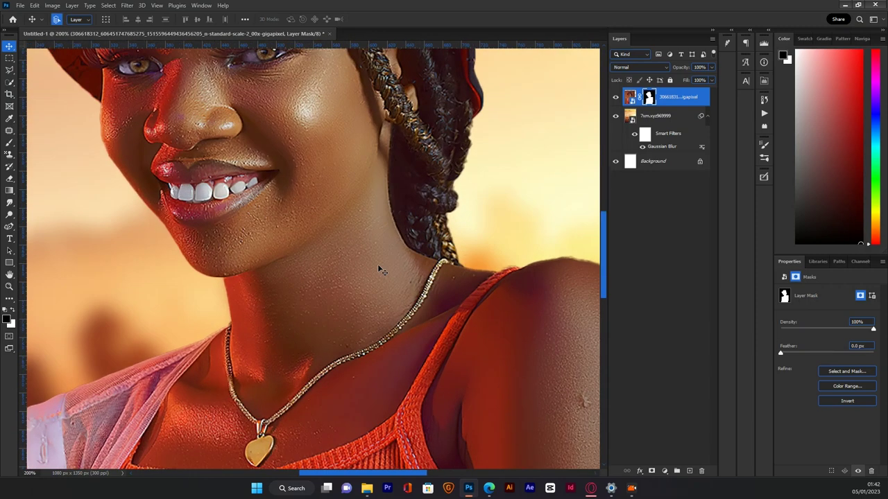
pyautogui.hscroll(3, 468, 323)
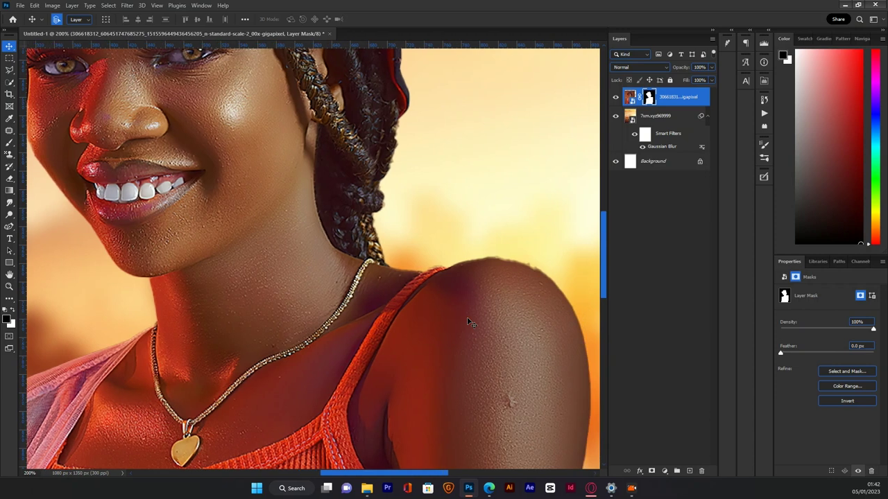
pyautogui.hscroll(3, 468, 322)
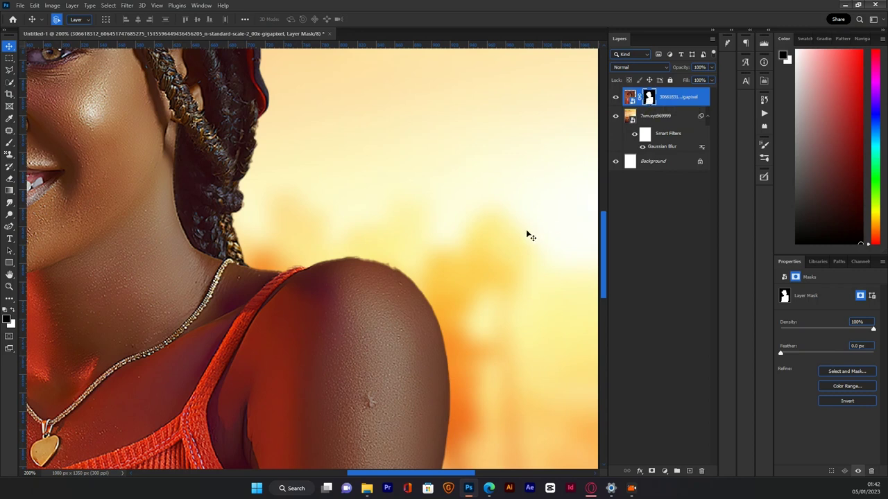
pyautogui.press('b')
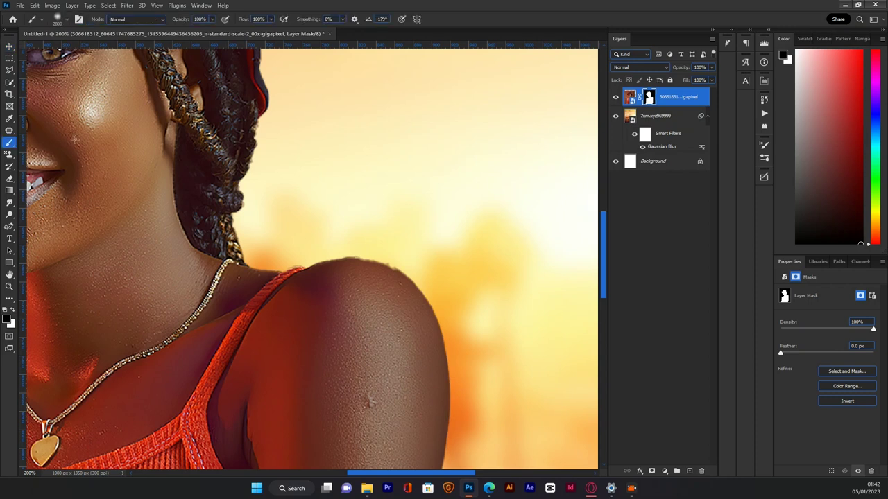
pyautogui.click(58, 20)
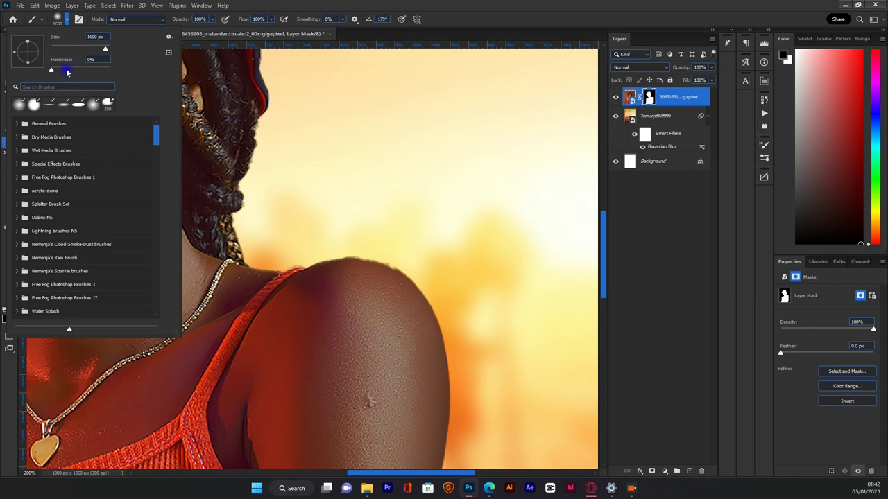
pyautogui.click(66, 71)
pyautogui.moveTo(66, 72); pyautogui.dragTo(114, 68)
pyautogui.moveTo(89, 49); pyautogui.dragTo(84, 48)
pyautogui.click(334, 324)
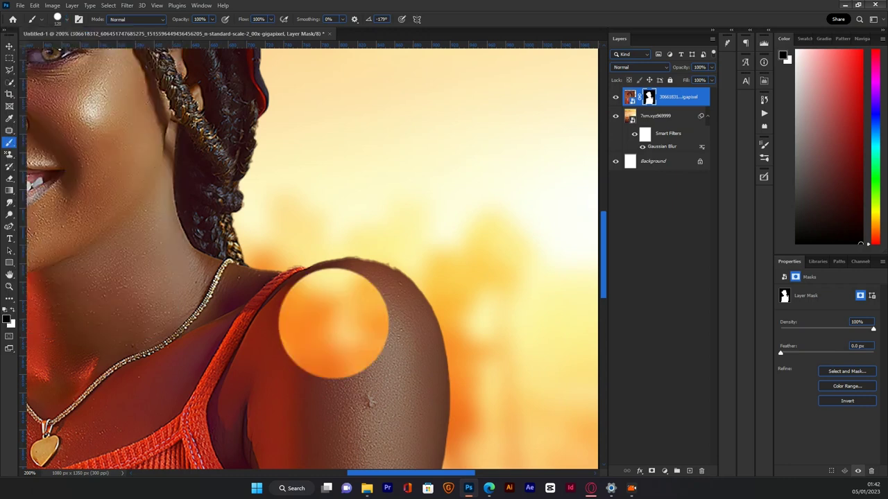
pyautogui.hotkey('ctrl', 'z')
# - Swap the colours so white is the foreground painting colour
pyautogui.press('x')
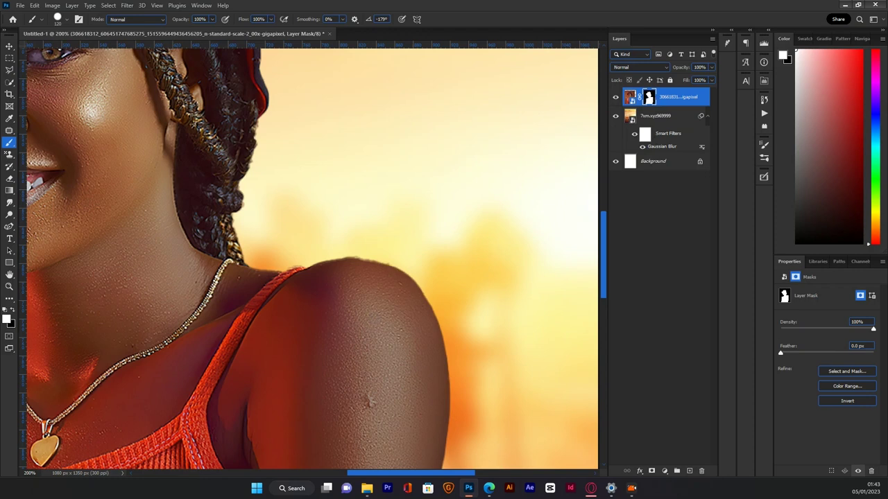
pyautogui.press('super')
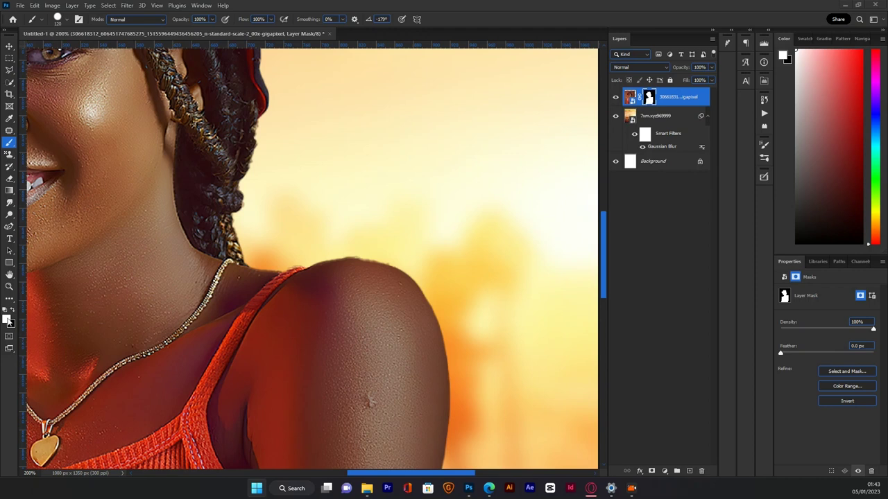
# - Paint white on the portrait mask along the shoulder and neckline to restore hidden edges
pyautogui.click(353, 341)
pyautogui.click(354, 313)
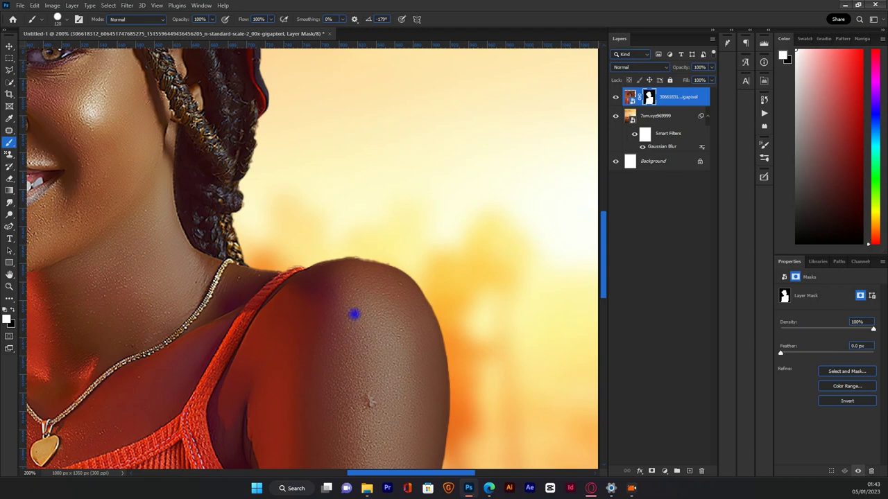
pyautogui.click(367, 318)
pyautogui.click(367, 317)
pyautogui.click(368, 317)
pyautogui.click(367, 317)
pyautogui.click(366, 314)
pyautogui.click(373, 362)
pyautogui.click(254, 278)
pyautogui.hscroll(5, 311, 258)
pyautogui.hscroll(-8, 312, 258)
pyautogui.scroll(5, 311, 258)
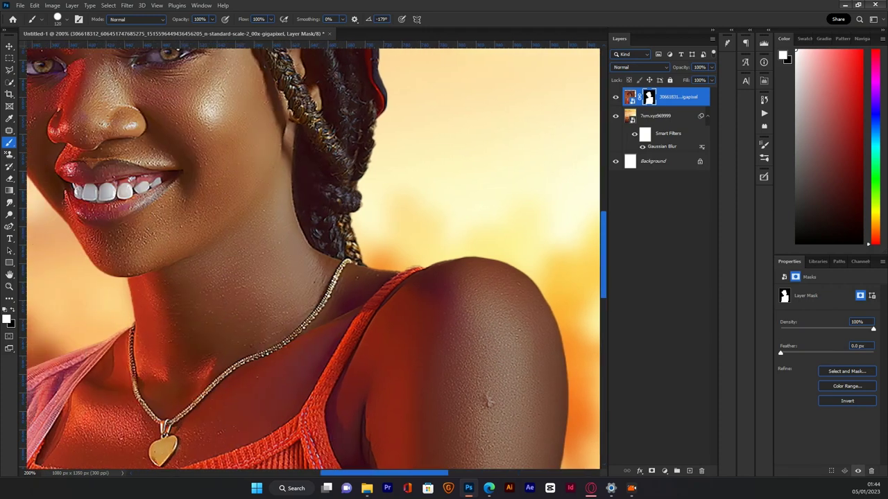
pyautogui.scroll(3, 312, 258)
pyautogui.hscroll(-3, 312, 258)
pyautogui.scroll(3, 311, 258)
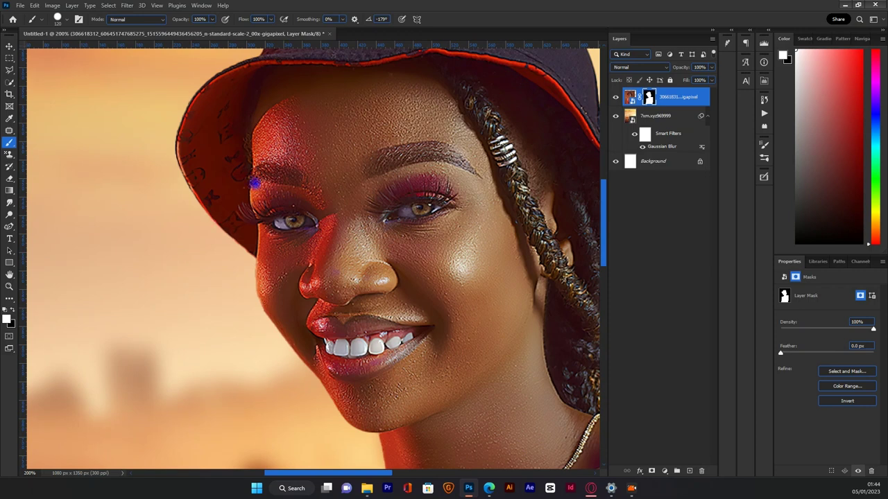
pyautogui.scroll(-5, 312, 202)
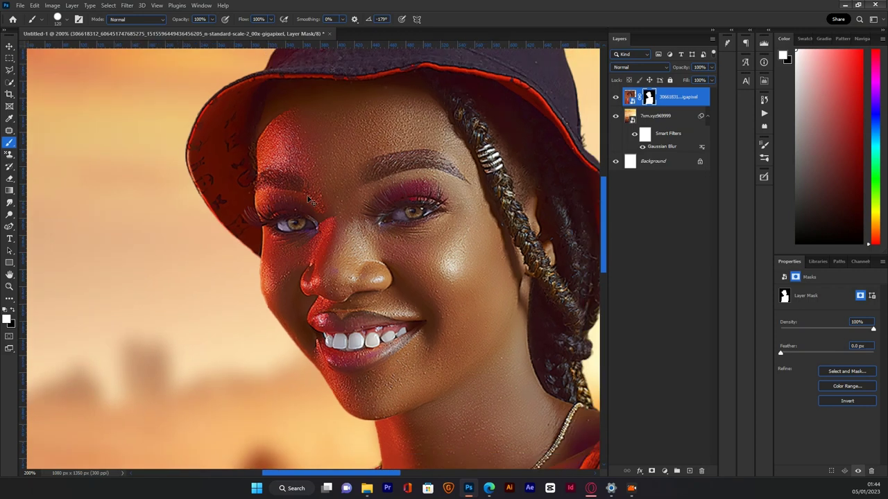
pyautogui.scroll(3, 312, 201)
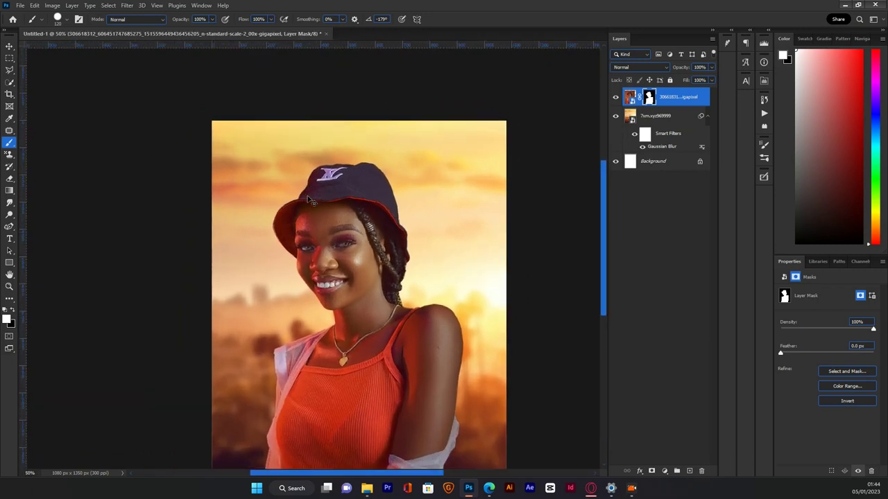
pyautogui.scroll(-3, 312, 202)
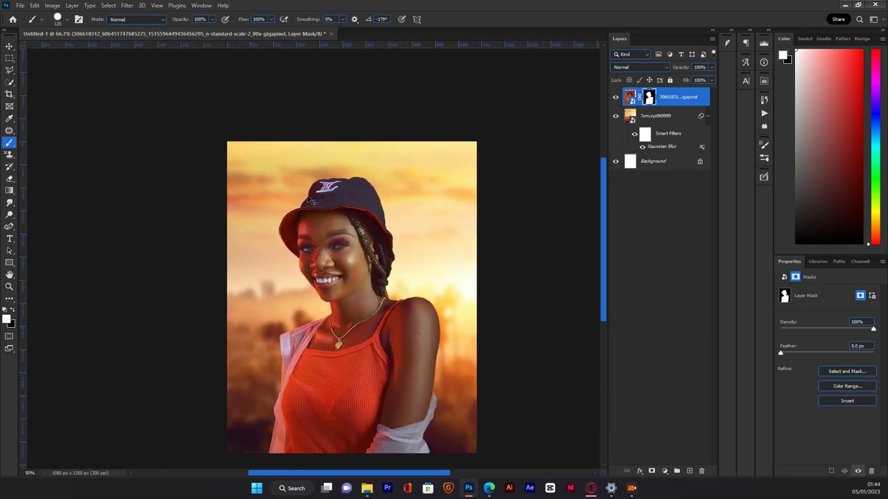
# - With the Move tool, drag Flower from the Design For Birthday YT folder onto the canvas
pyautogui.click(9, 45)
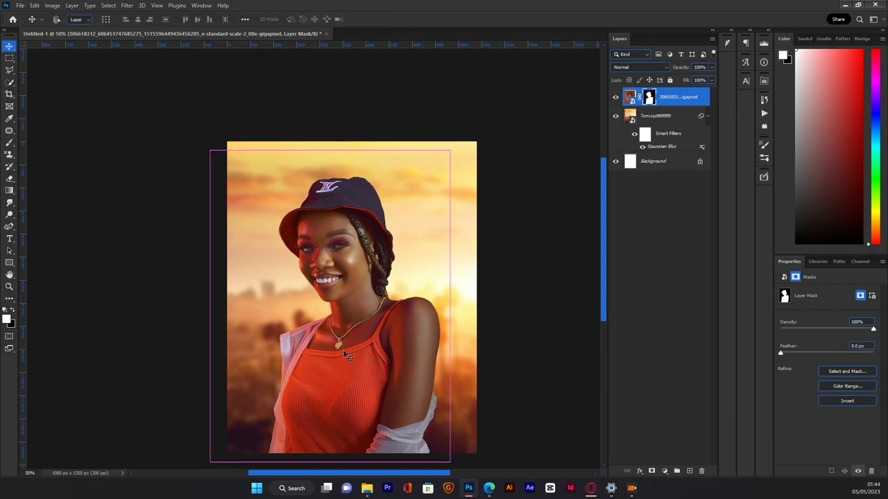
pyautogui.scroll(1, 345, 354)
pyautogui.scroll(-1, 345, 354)
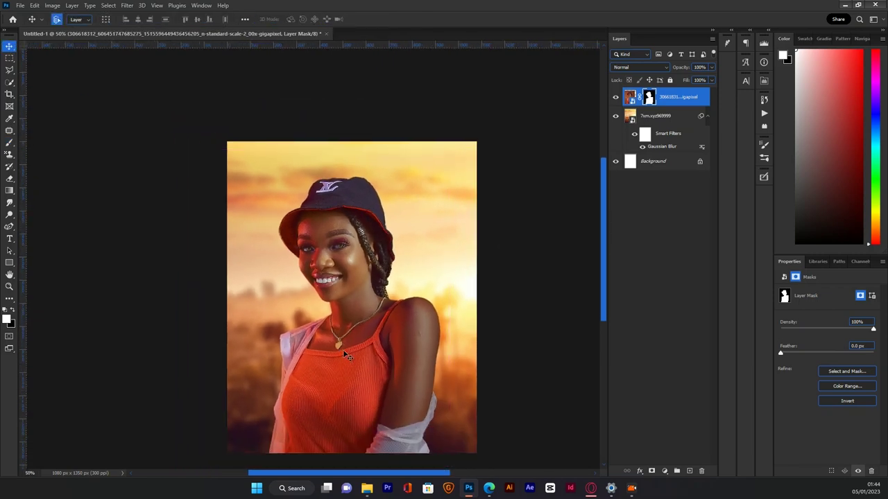
pyautogui.scroll(-1, 497, 243)
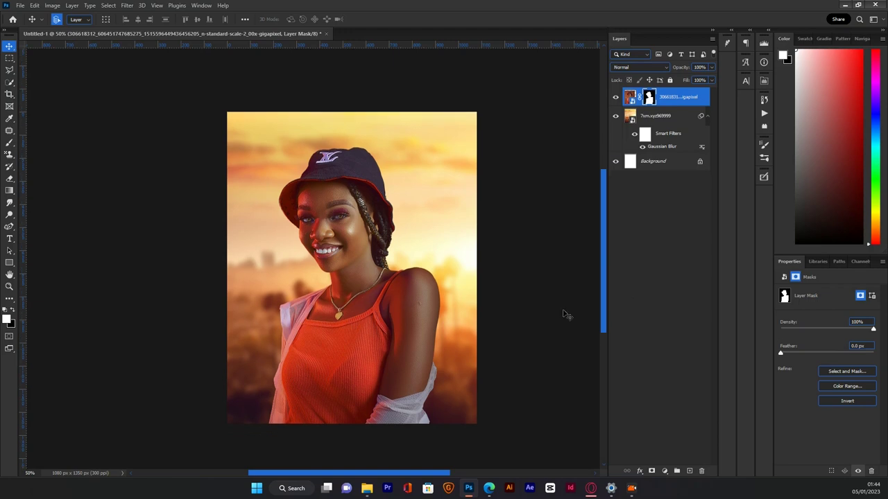
pyautogui.moveTo(365, 485)
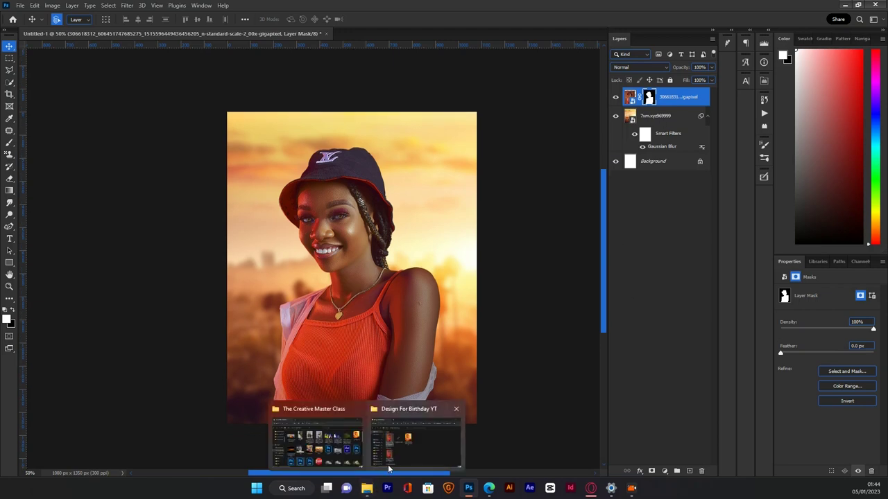
pyautogui.click(408, 443)
pyautogui.scroll(-1, 542, 265)
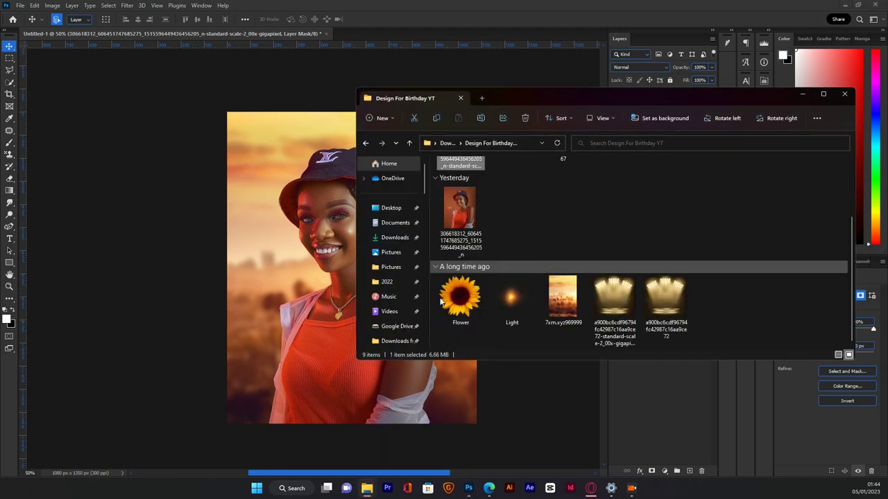
pyautogui.moveTo(465, 311); pyautogui.dragTo(370, 262)
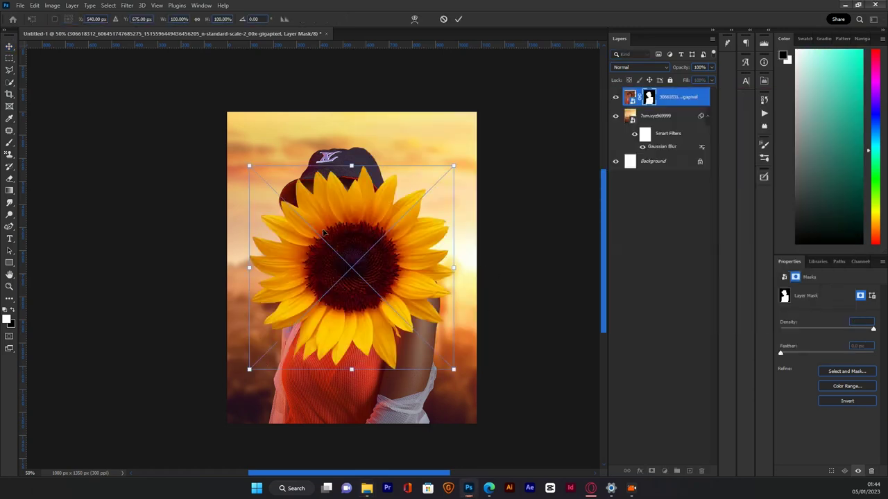
# - Enlarge the Flower sunflower to about 112%, place it over the portrait's lower right, and commit
pyautogui.moveTo(392, 333); pyautogui.dragTo(388, 362)
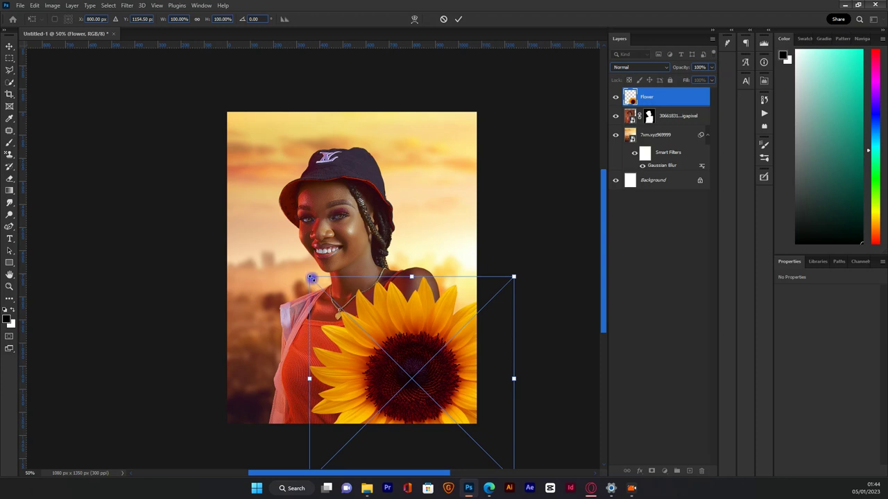
pyautogui.moveTo(310, 278); pyautogui.dragTo(288, 263)
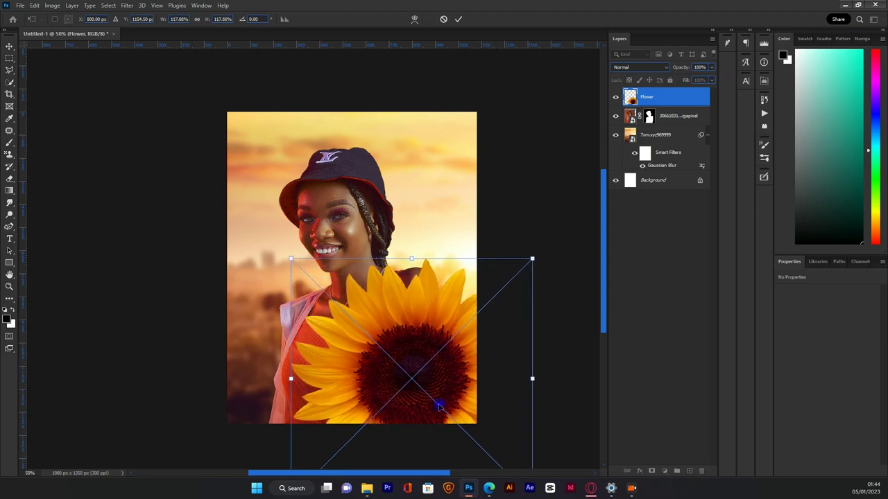
pyautogui.moveTo(439, 406); pyautogui.dragTo(445, 417)
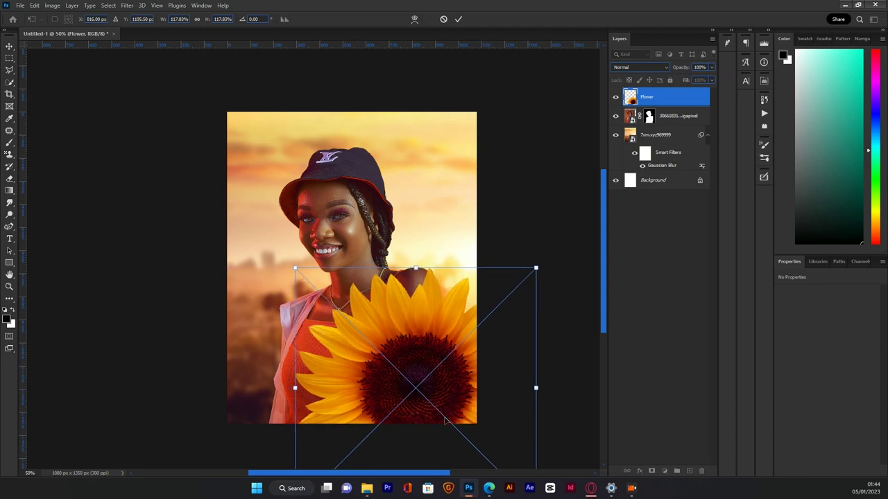
pyautogui.press('Return')
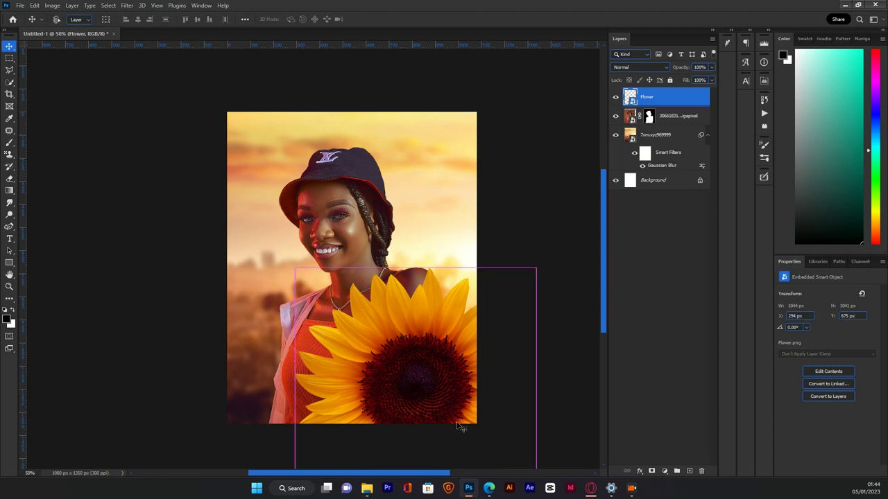
# - Duplicate the sunflower, scale the copy to about 70%, and move it to the lower left
pyautogui.hotkey('ctrl', 'j')
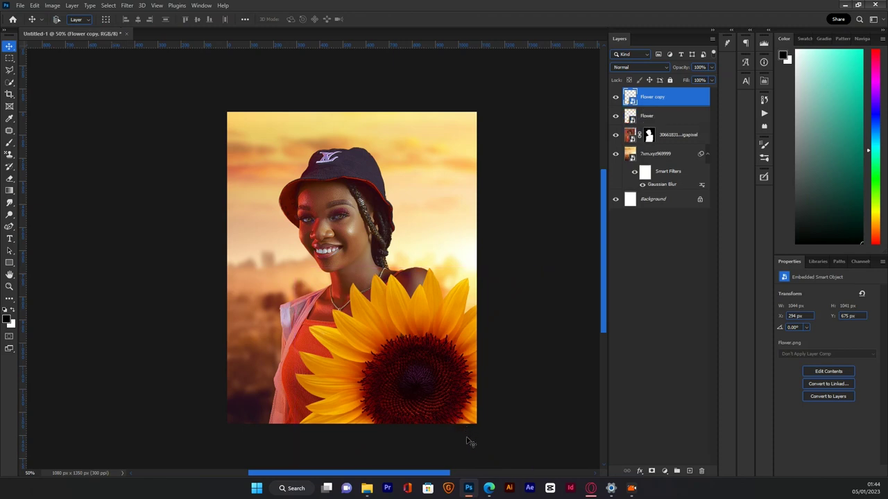
pyautogui.hotkey('ctrl', 't')
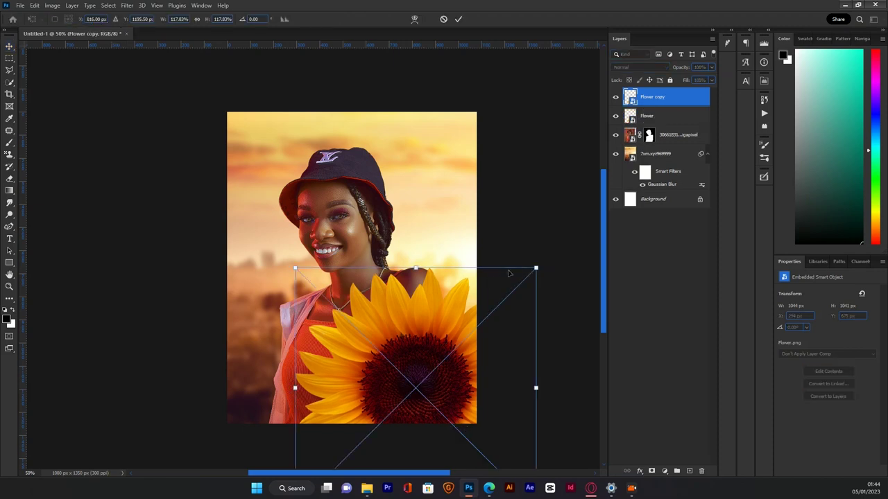
pyautogui.moveTo(535, 269); pyautogui.dragTo(425, 360)
pyautogui.moveTo(347, 428); pyautogui.dragTo(215, 403)
pyautogui.press('Return')
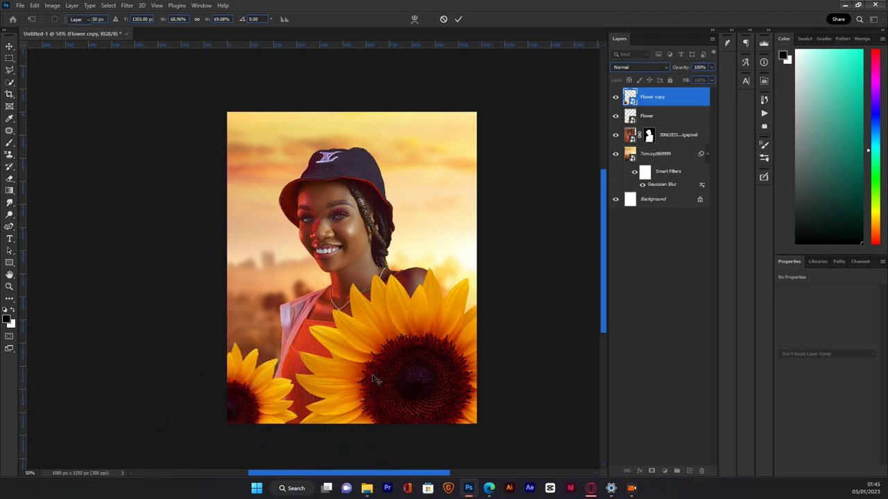
# - Enlarge the original Flower sunflower slightly
pyautogui.click(413, 390)
pyautogui.hotkey('ctrl', 't')
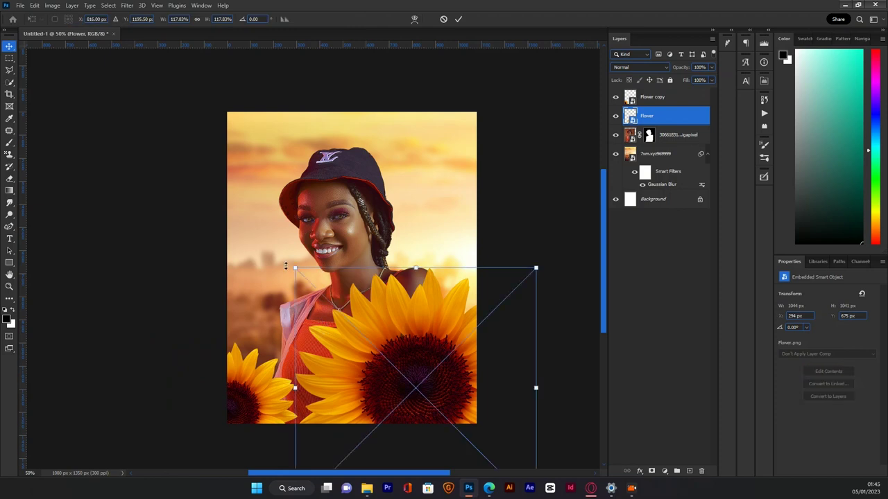
pyautogui.moveTo(297, 270); pyautogui.dragTo(301, 275)
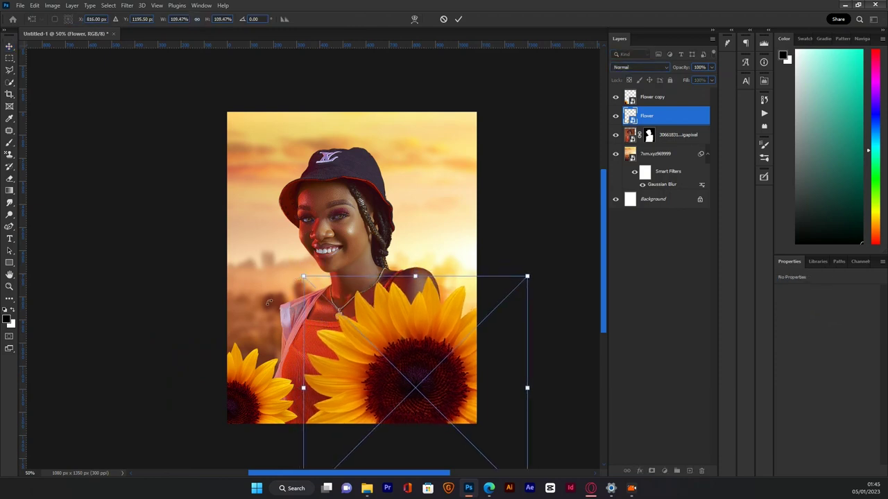
pyautogui.press('Return')
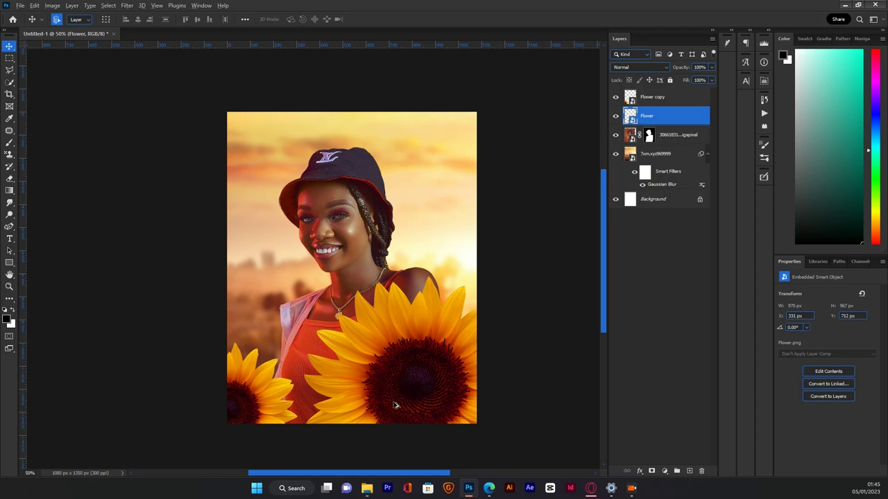
# - Place a third sunflower copy in the top-left corner beside the hat
pyautogui.click(423, 399)
pyautogui.moveTo(423, 399); pyautogui.dragTo(263, 158)
pyautogui.hotkey('ctrl', 'j')
pyautogui.click(400, 200)
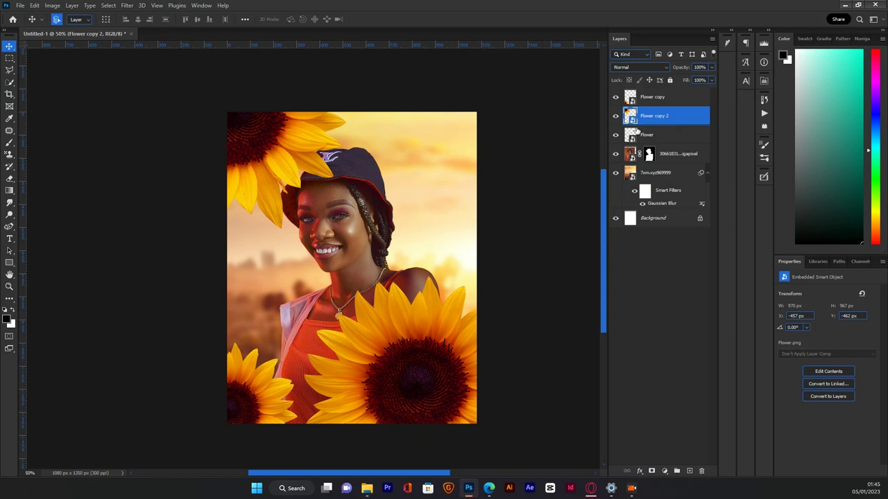
pyautogui.moveTo(636, 120); pyautogui.dragTo(669, 108)
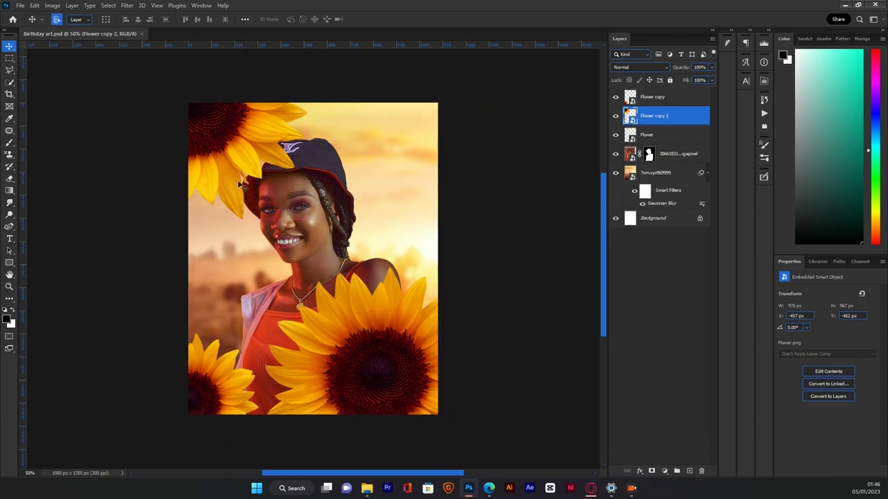
# - Save the flyer as 'Birthday Art', replacing the existing Birthday art.psd
pyautogui.press('ctrl')
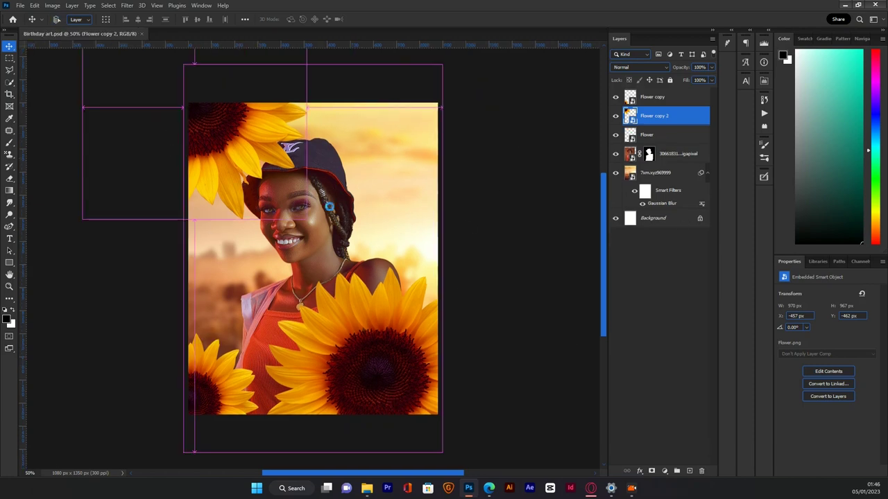
pyautogui.hotkey('ctrl', 'shift', 's')
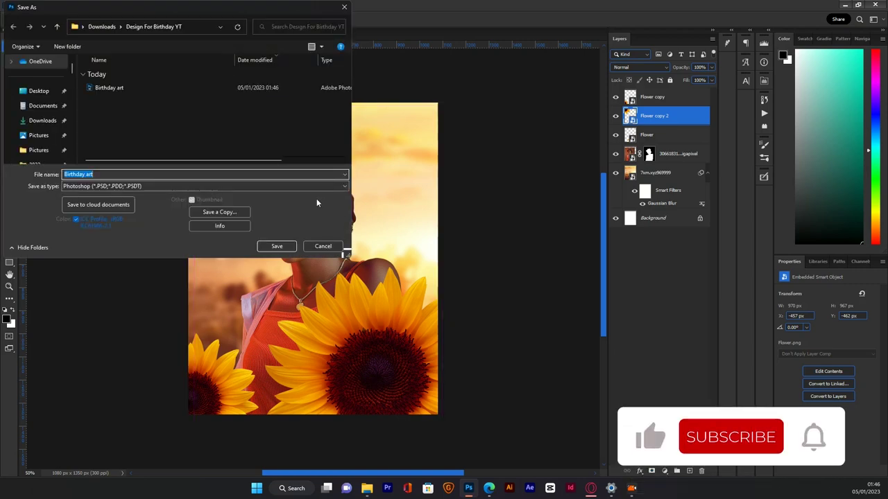
pyautogui.press('End')
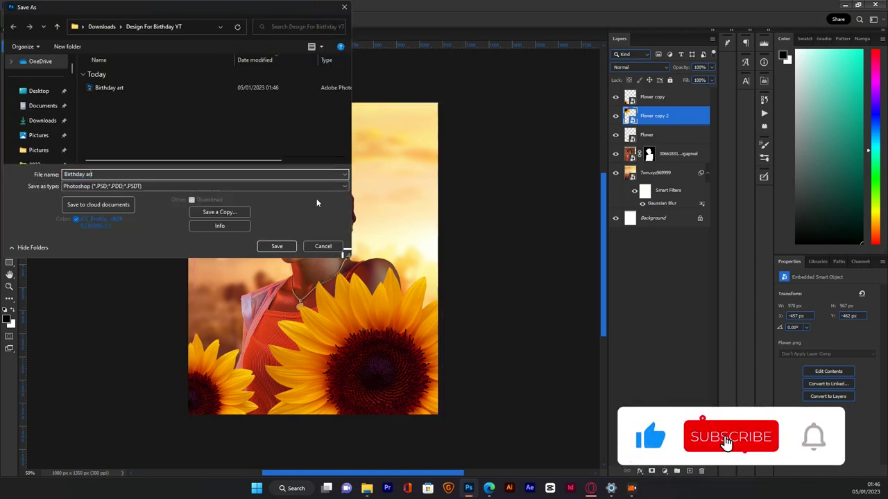
pyautogui.press('BackSpace')
pyautogui.write('A')
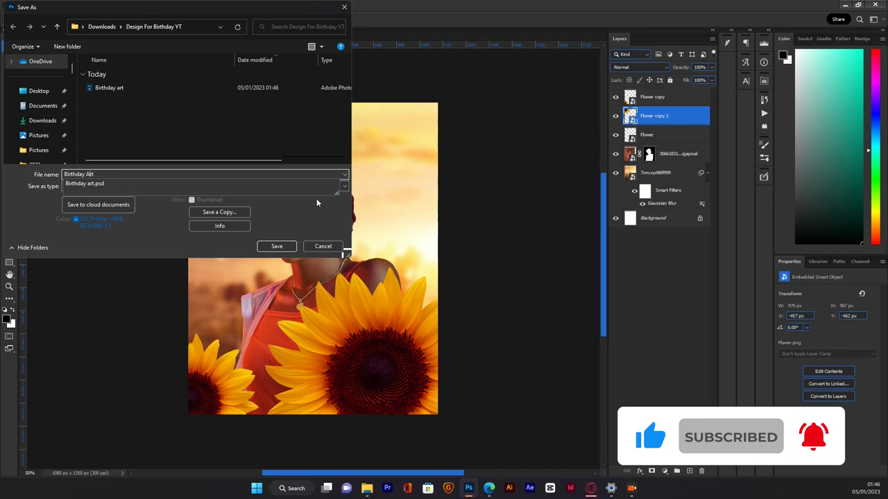
pyautogui.press('Return')
pyautogui.press('Left')
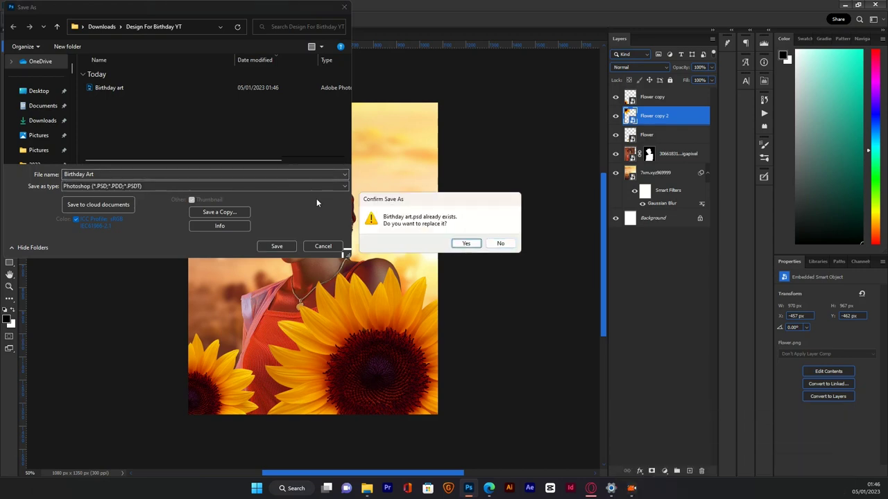
pyautogui.press('Return')
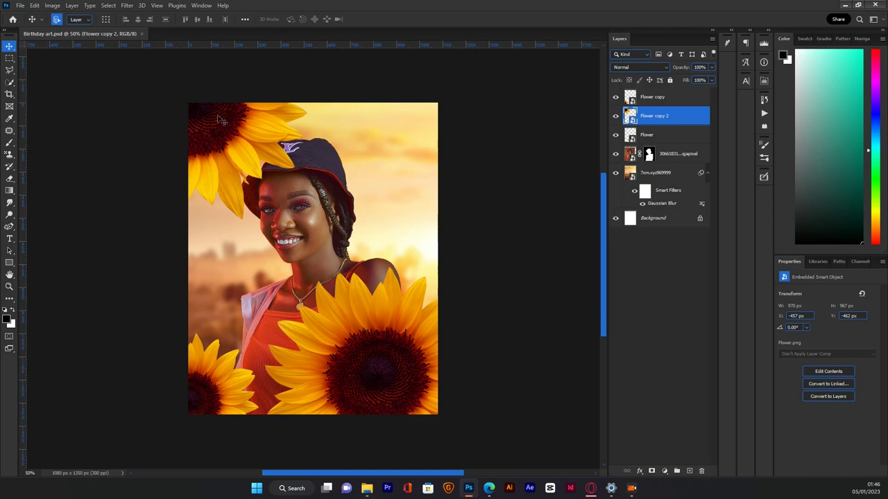
# - Shrink the top-left sunflower (Flower copy 2) to about 77% so it tucks beside the hat
pyautogui.hotkey('ctrl', 't')
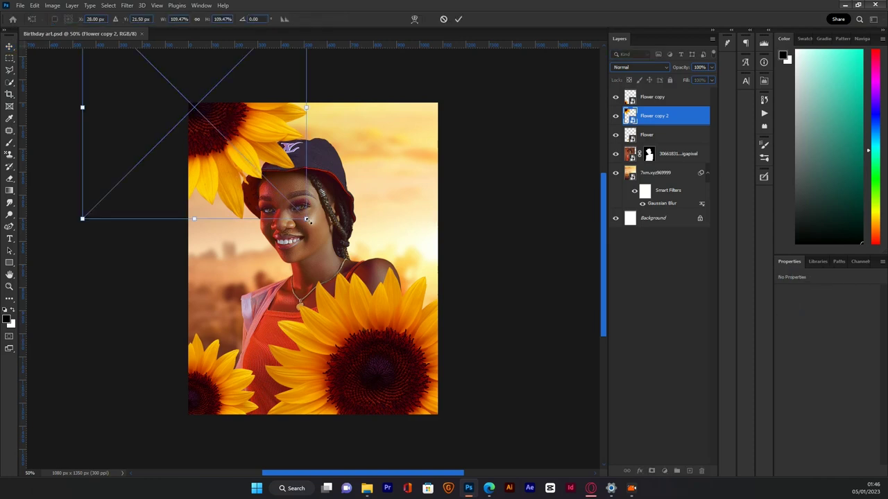
pyautogui.moveTo(306, 219); pyautogui.dragTo(231, 215)
pyautogui.press('Return')
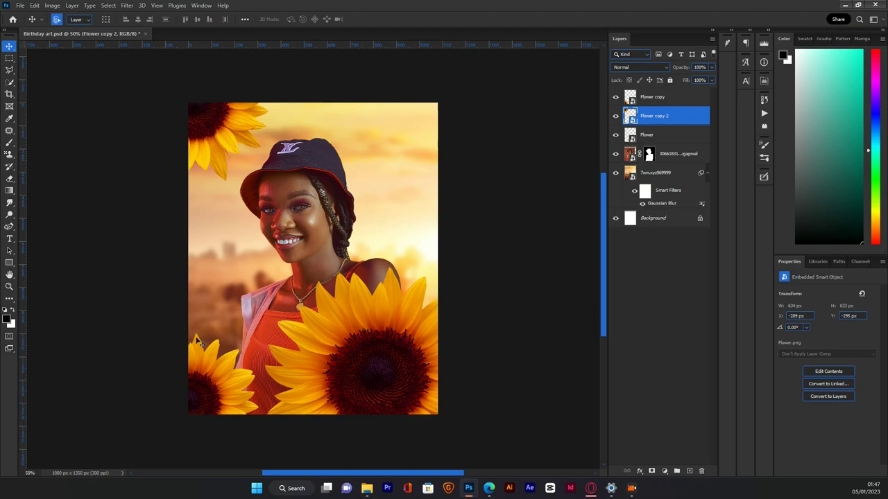
pyautogui.click(287, 243)
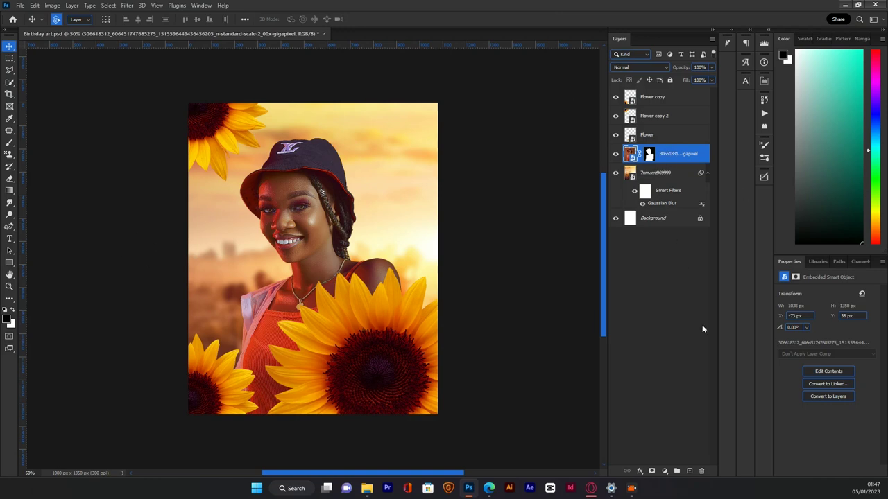
pyautogui.click(667, 473)
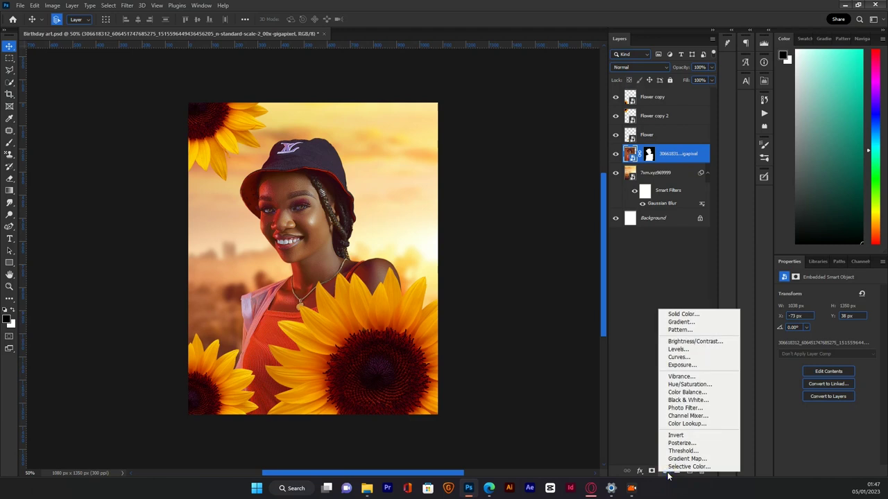
pyautogui.click(690, 385)
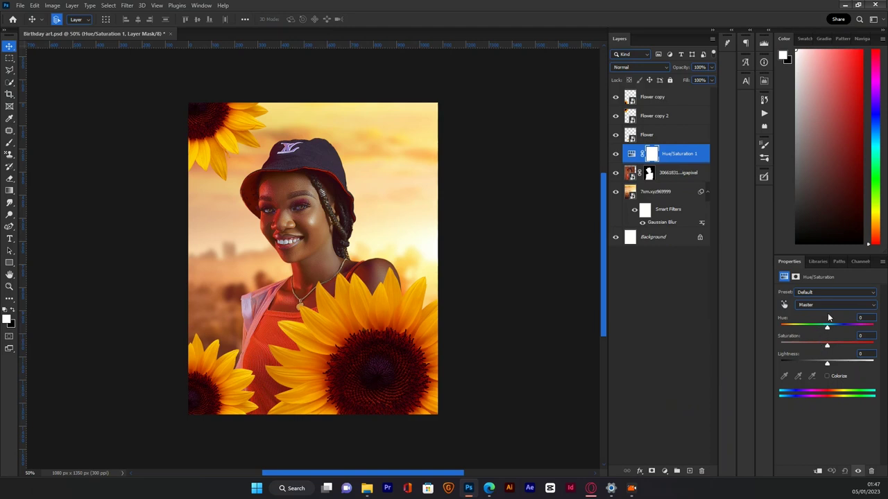
pyautogui.click(824, 307)
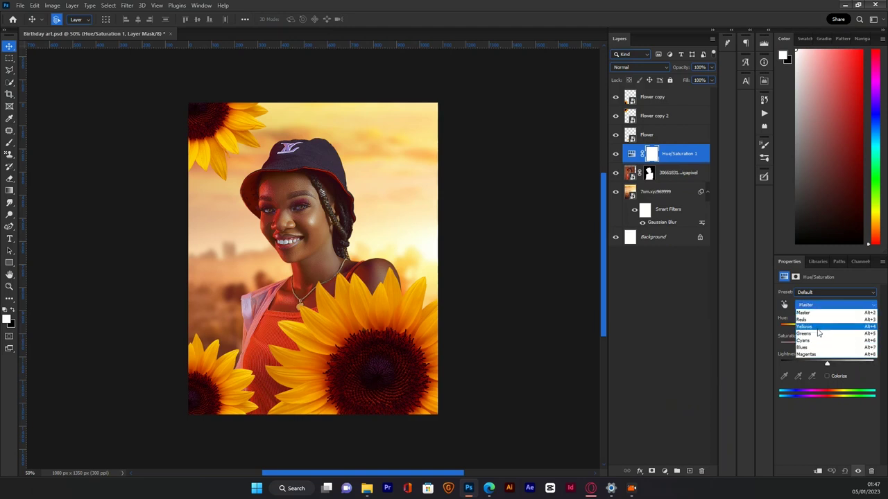
pyautogui.click(818, 326)
pyautogui.moveTo(825, 327)
pyautogui.mouseDown()
pyautogui.moveTo(837, 330)
pyautogui.moveTo(795, 334)
pyautogui.moveTo(832, 330)
pyautogui.mouseUp()
pyautogui.hotkey('ctrl', 'z')
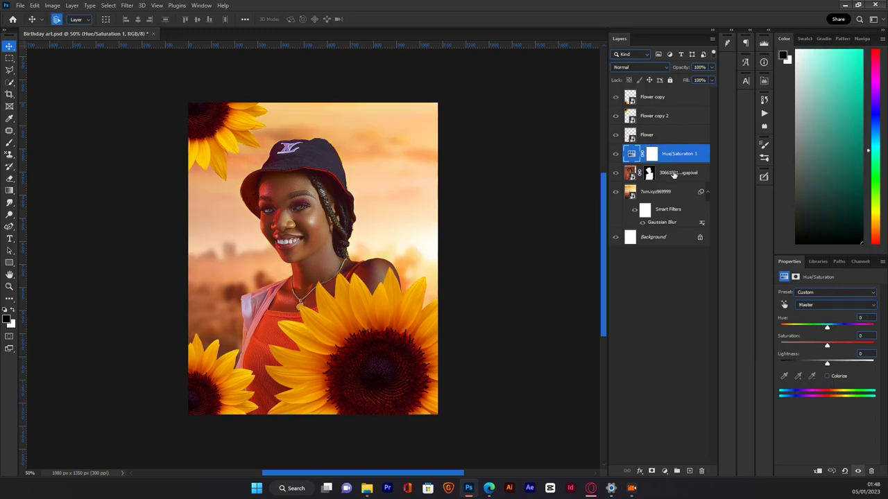
pyautogui.press('Delete')
# - Add a Color Balance layer above the portrait with Midtones Cyan-Red at +18, toggling visibility to compare
pyautogui.click(648, 153)
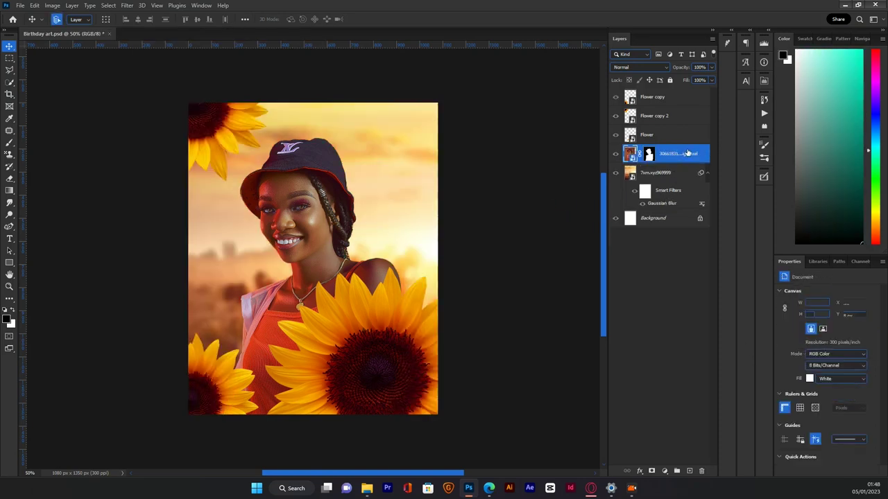
pyautogui.click(629, 154)
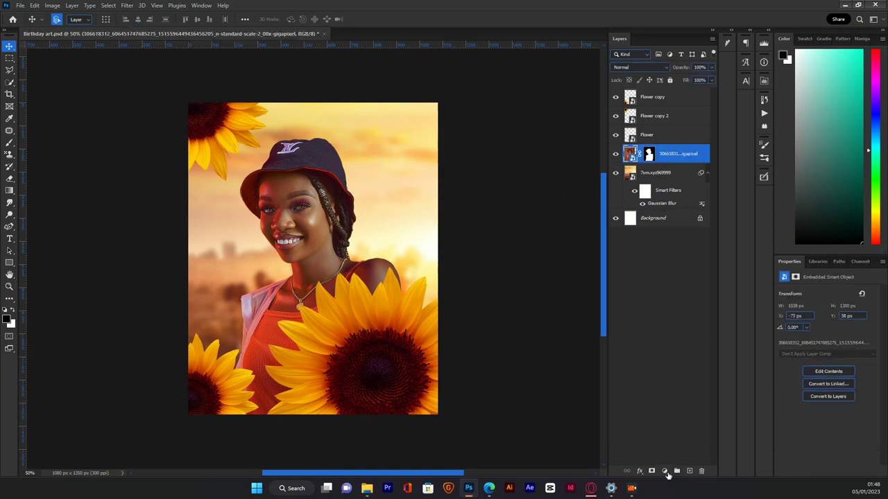
pyautogui.click(665, 472)
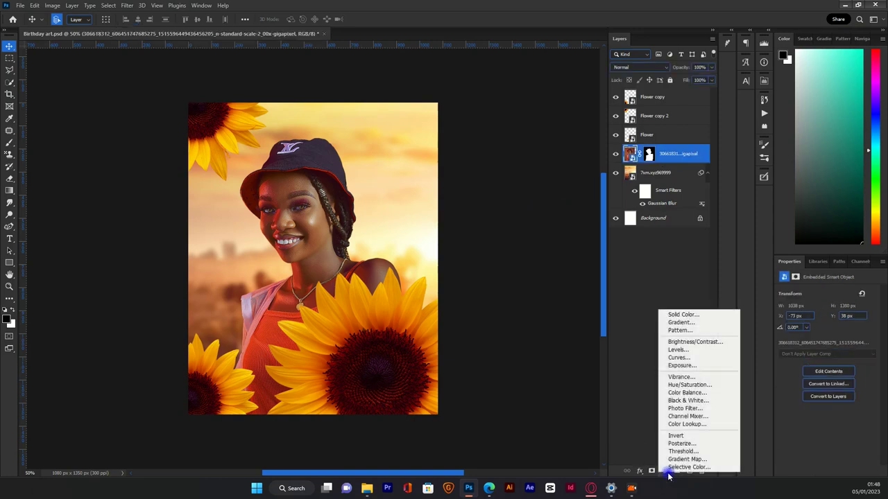
pyautogui.click(687, 392)
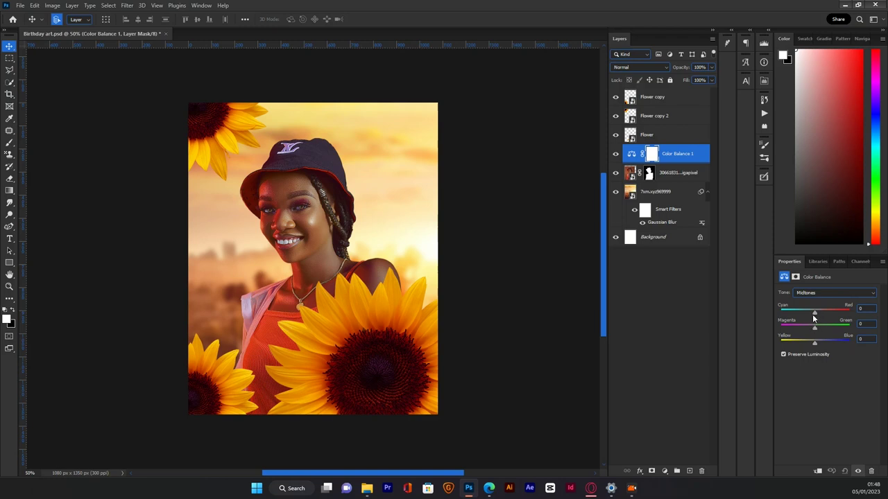
pyautogui.moveTo(816, 313); pyautogui.dragTo(822, 314)
pyautogui.moveTo(828, 312); pyautogui.dragTo(837, 315)
pyautogui.moveTo(816, 316); pyautogui.dragTo(818, 318)
pyautogui.click(818, 292)
pyautogui.click(818, 312)
pyautogui.click(615, 155)
pyautogui.click(615, 154)
# - Add a Hue/Saturation adjustment on the Yellows and clip it to the Flower layer
pyautogui.press('x')
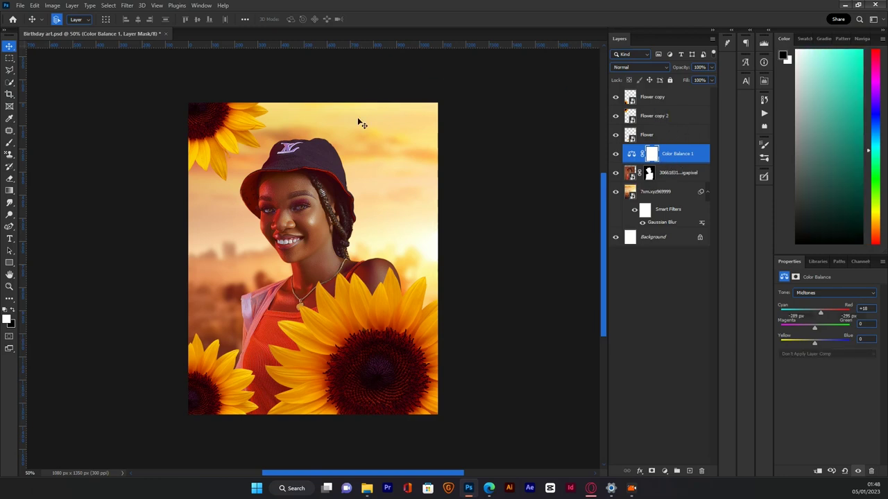
pyautogui.keyDown('ctrl'); pyautogui.click(215, 108); pyautogui.keyUp('ctrl')
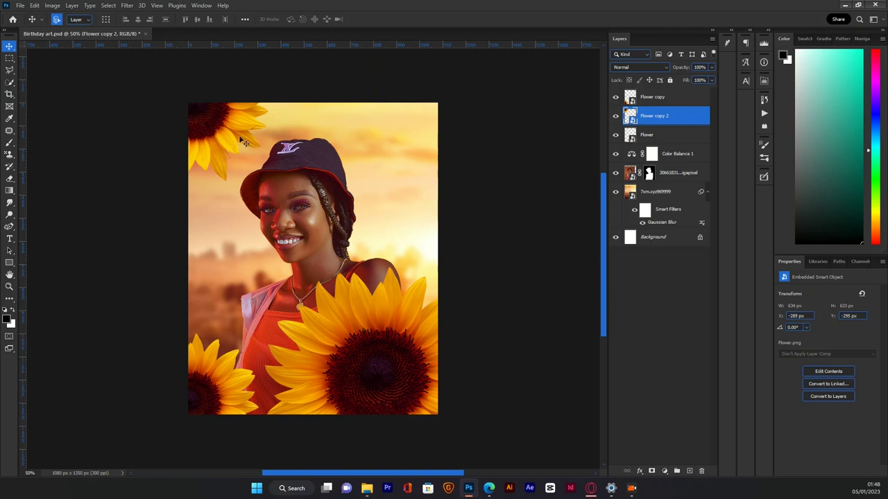
pyautogui.click(669, 140)
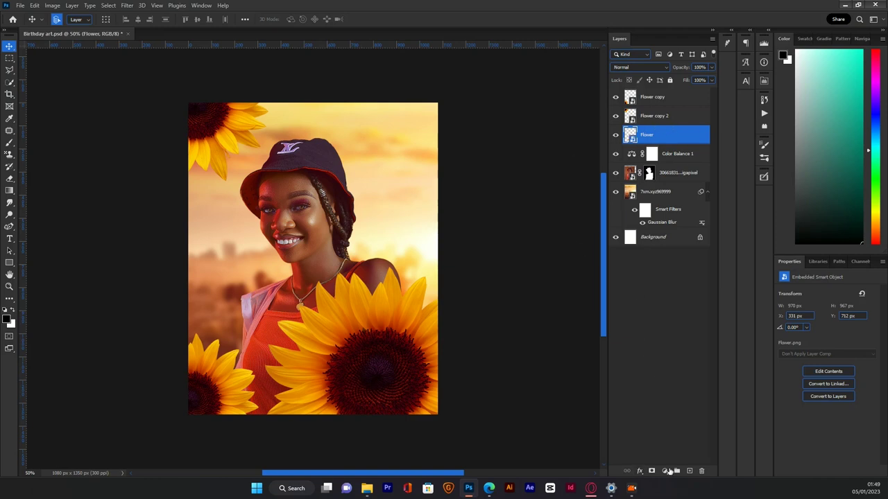
pyautogui.click(668, 470)
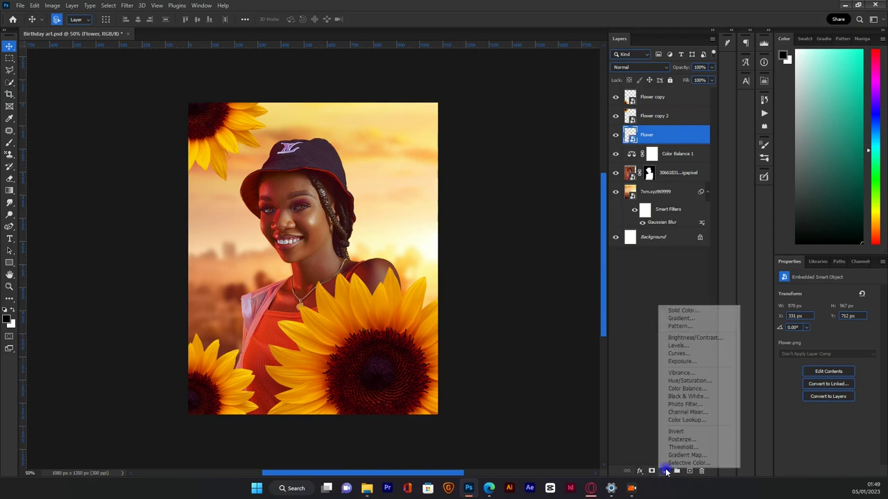
pyautogui.click(680, 381)
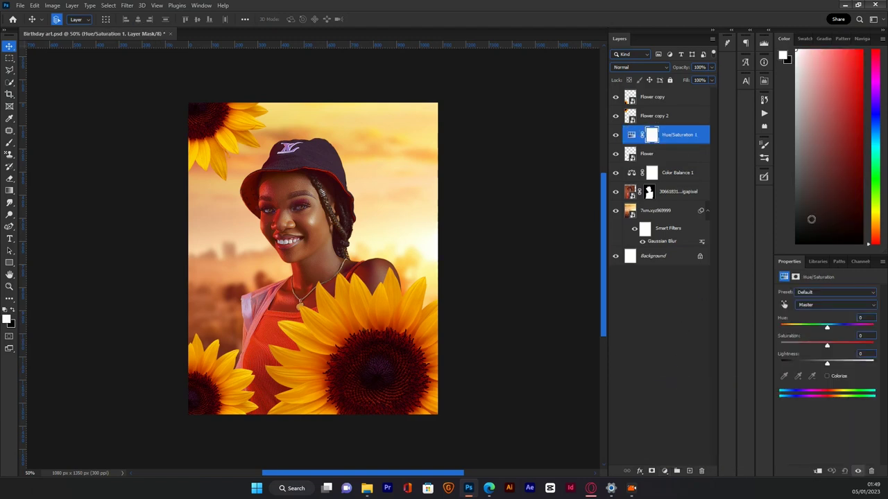
pyautogui.click(825, 305)
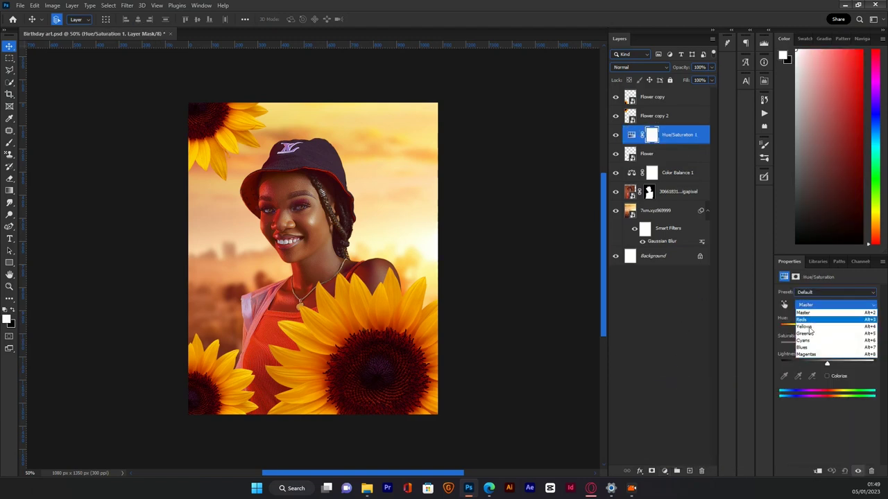
pyautogui.click(803, 327)
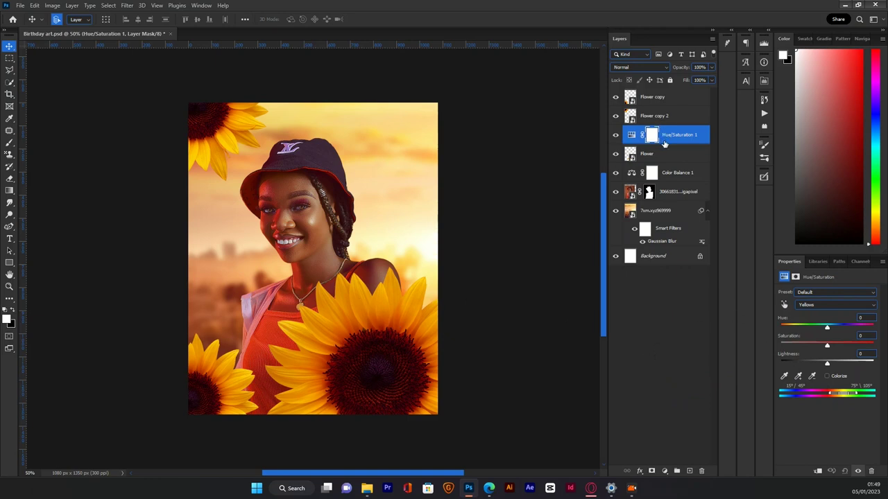
pyautogui.moveTo(670, 142); pyautogui.dragTo(673, 142)
pyautogui.keyDown('alt'); pyautogui.click(672, 142); pyautogui.keyUp('alt')
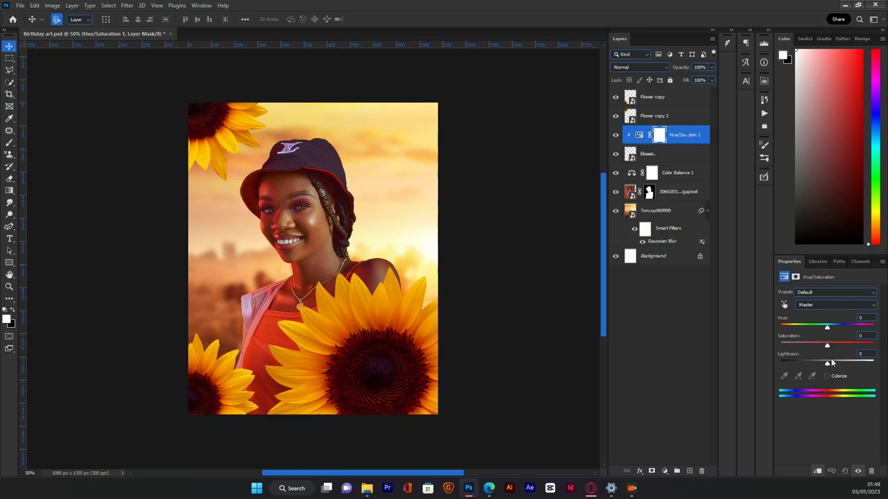
# - Set Yellows hue to −5 and saturation +15, then copy the adjustment above each Flower copy
pyautogui.click(829, 307)
pyautogui.click(807, 328)
pyautogui.moveTo(825, 329); pyautogui.dragTo(826, 331)
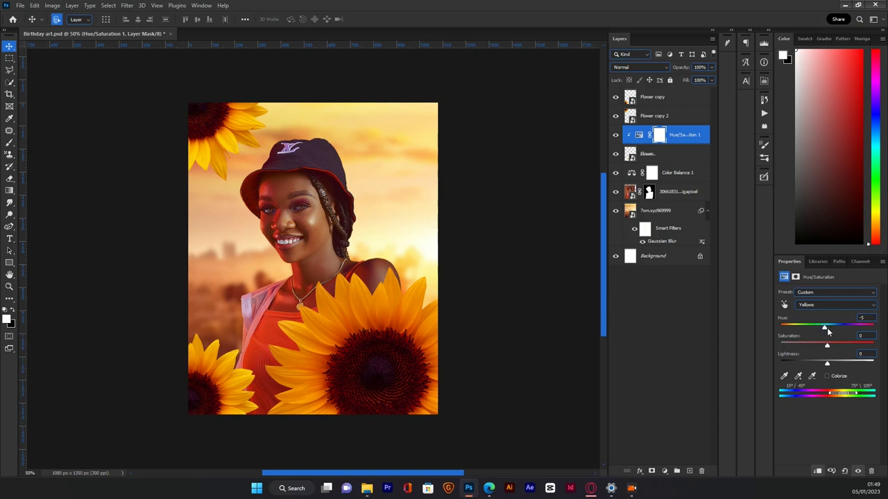
pyautogui.click(860, 318)
pyautogui.write('-11')
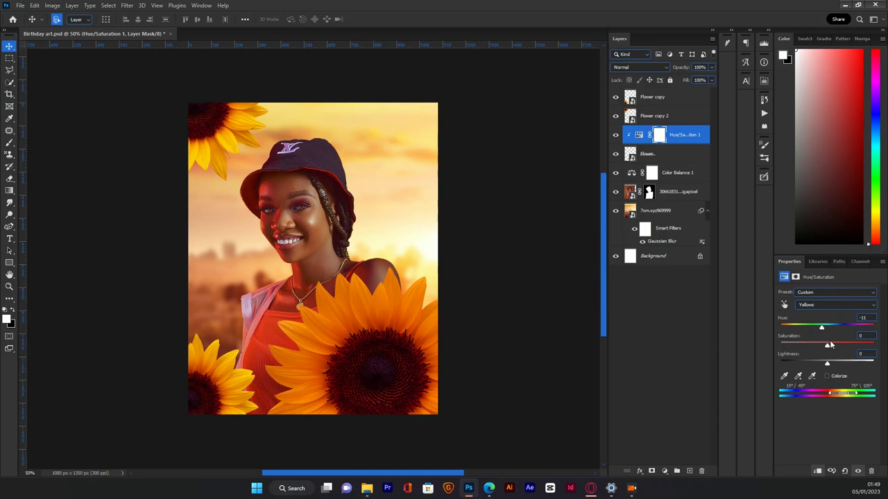
pyautogui.moveTo(830, 344)
pyautogui.mouseDown()
pyautogui.moveTo(843, 344)
pyautogui.moveTo(814, 344)
pyautogui.moveTo(845, 343)
pyautogui.moveTo(838, 345)
pyautogui.mouseUp()
pyautogui.click(639, 134)
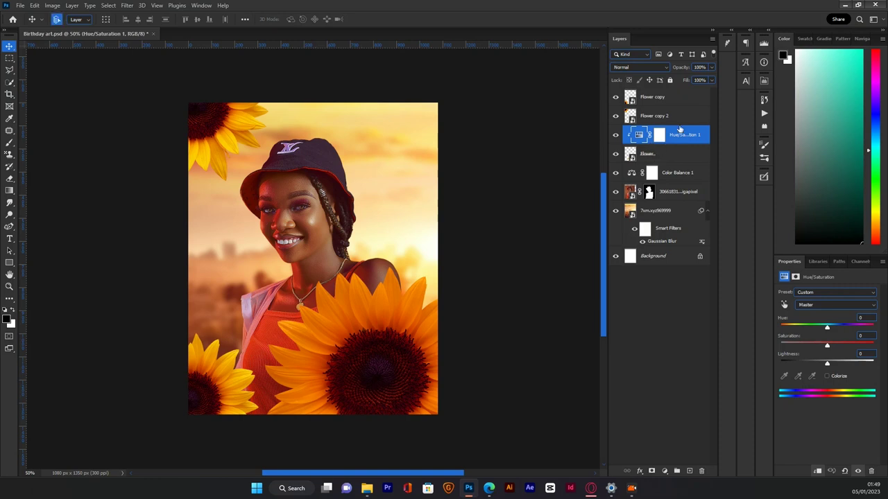
pyautogui.press('alt')
pyautogui.click(830, 305)
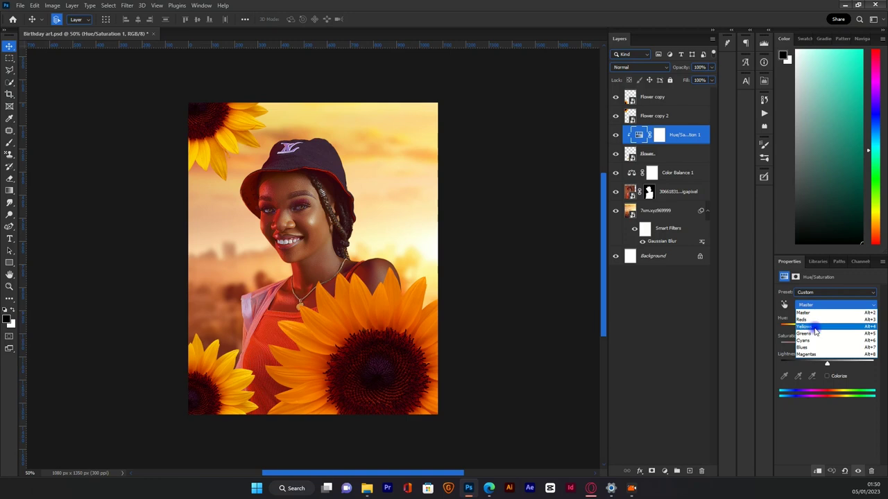
pyautogui.click(816, 332)
pyautogui.moveTo(829, 329); pyautogui.dragTo(826, 330)
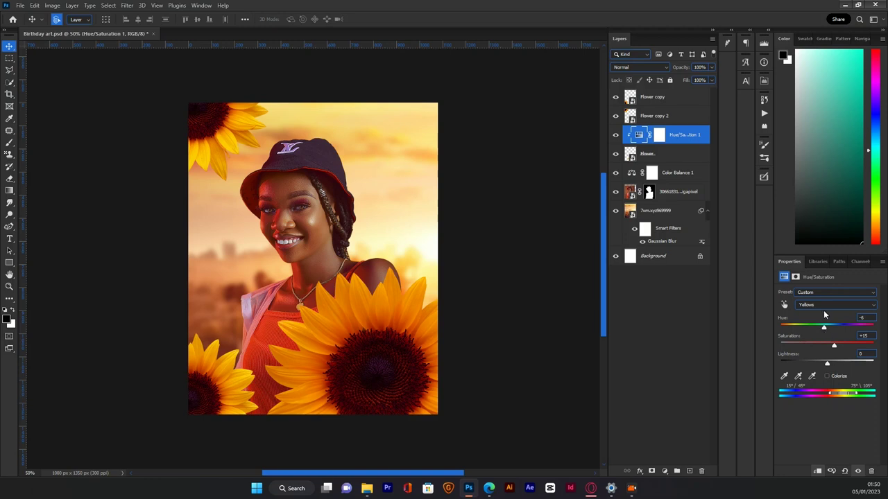
pyautogui.moveTo(682, 136); pyautogui.dragTo(687, 96)
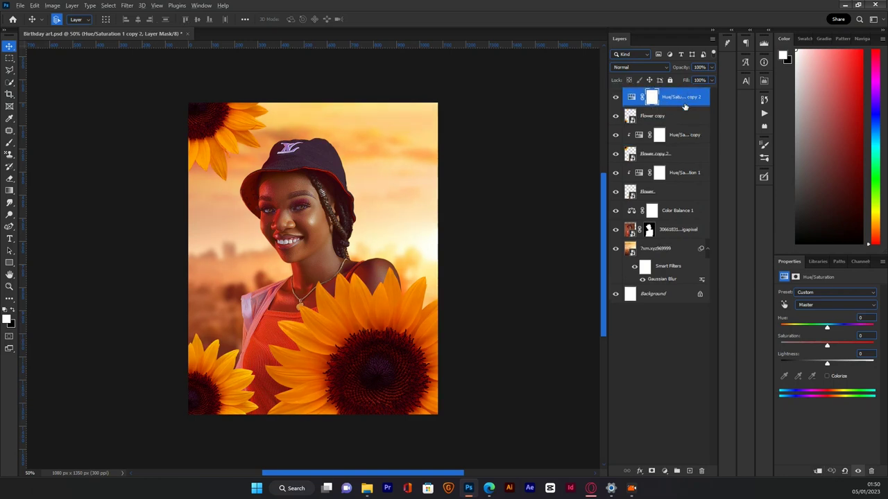
# - Merge the Flower copy layer and its Hue/Saturation adjustment into one smart object
pyautogui.hotkey('ctrl', '0')
pyautogui.click(682, 113)
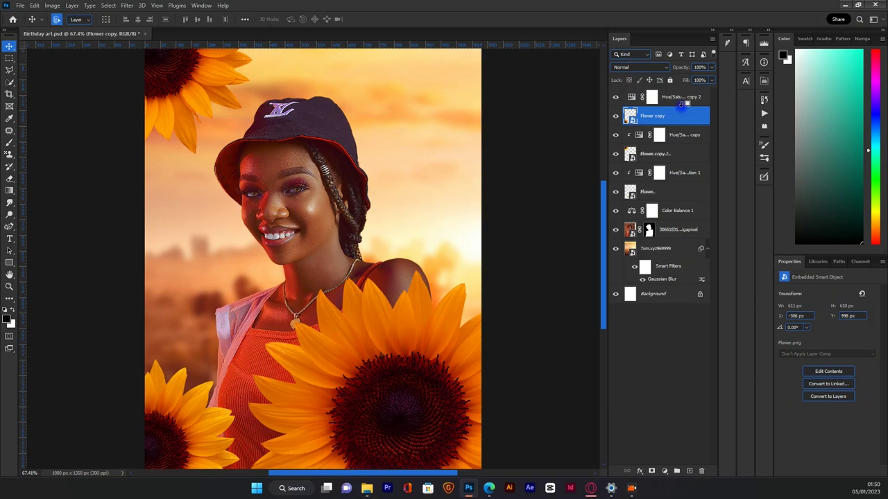
pyautogui.hotkey('ctrl', '-')
pyautogui.hotkey('ctrl', '-')
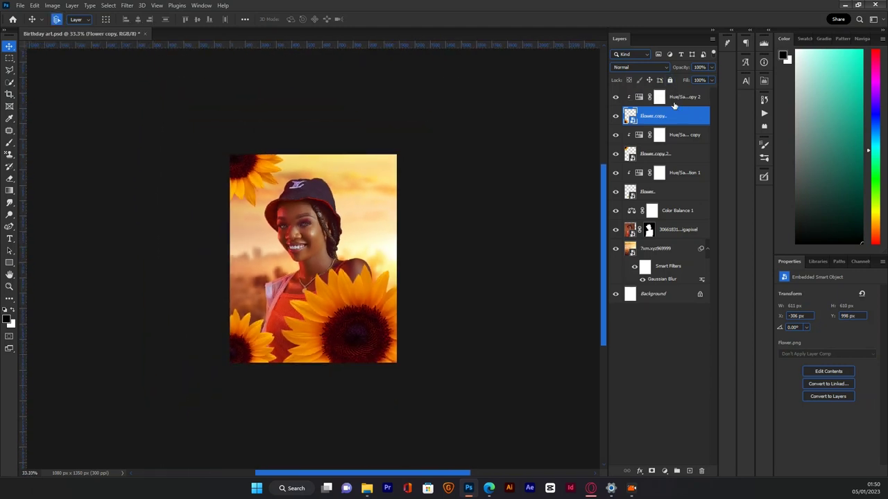
pyautogui.keyDown('shift'); pyautogui.click(682, 99); pyautogui.keyUp('shift')
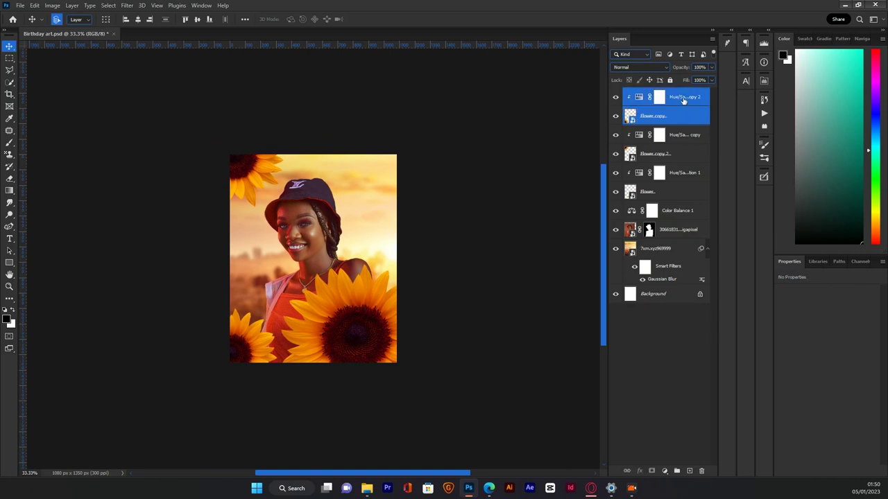
pyautogui.rightClick(683, 100)
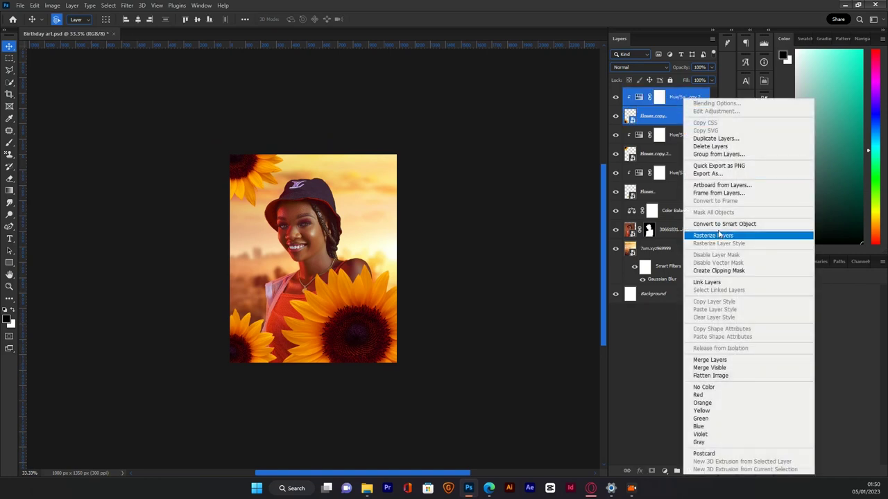
pyautogui.click(719, 230)
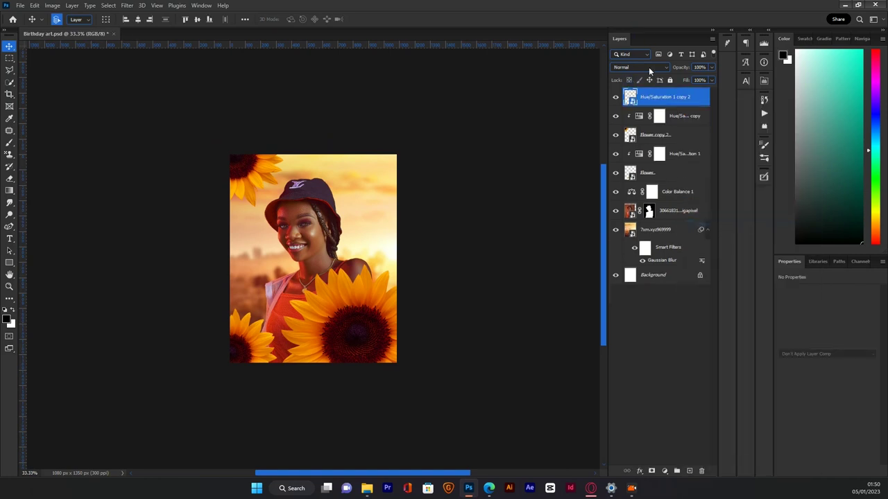
# - Combine Flower copy 2 with its Hue/Saturation layer into a second smart object
pyautogui.click(671, 116)
pyautogui.keyDown('shift'); pyautogui.click(675, 135); pyautogui.keyUp('shift')
pyautogui.rightClick(676, 136)
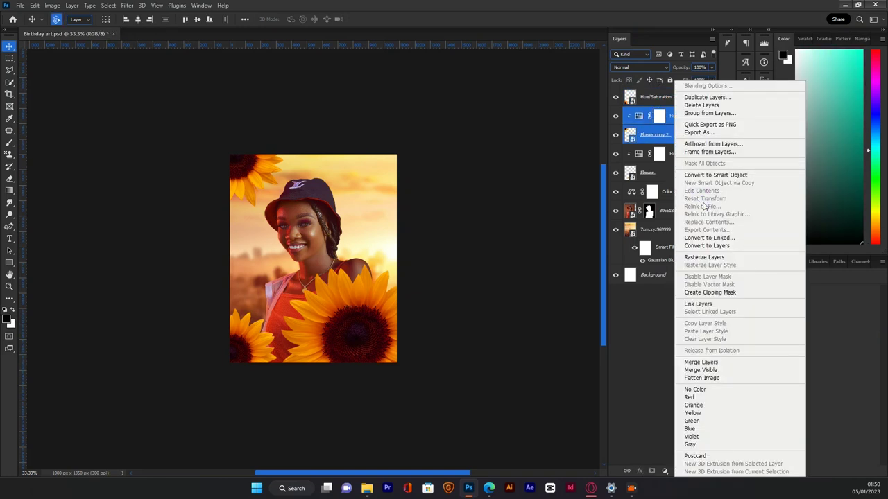
pyautogui.click(694, 176)
# - Merge the original Flower layer and Hue/Saturation 1 into the third smart object
pyautogui.keyDown('shift'); pyautogui.click(673, 133); pyautogui.keyUp('shift')
pyautogui.keyDown('shift'); pyautogui.click(664, 156); pyautogui.keyUp('shift')
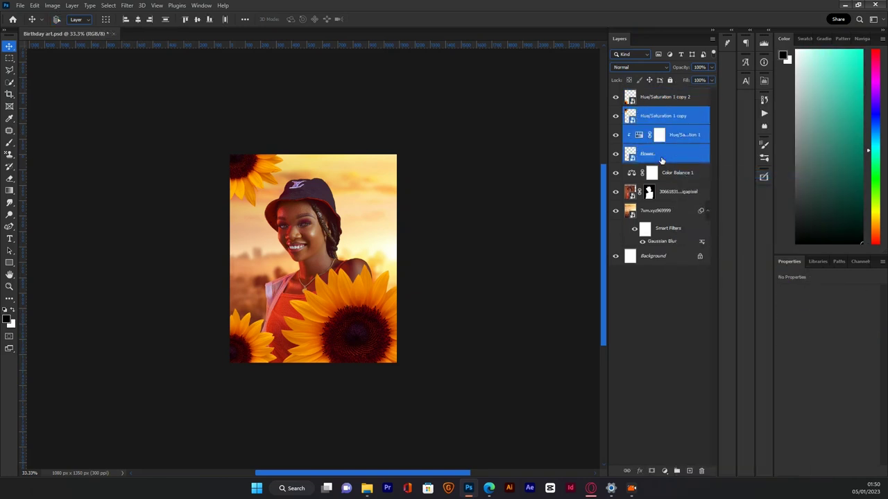
pyautogui.keyDown('ctrl'); pyautogui.click(672, 116); pyautogui.keyUp('ctrl')
pyautogui.rightClick(663, 137)
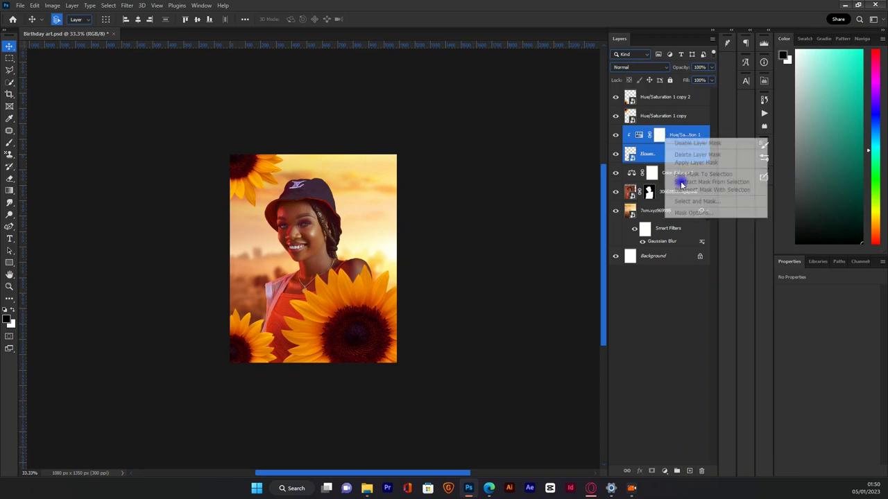
pyautogui.rightClick(649, 157)
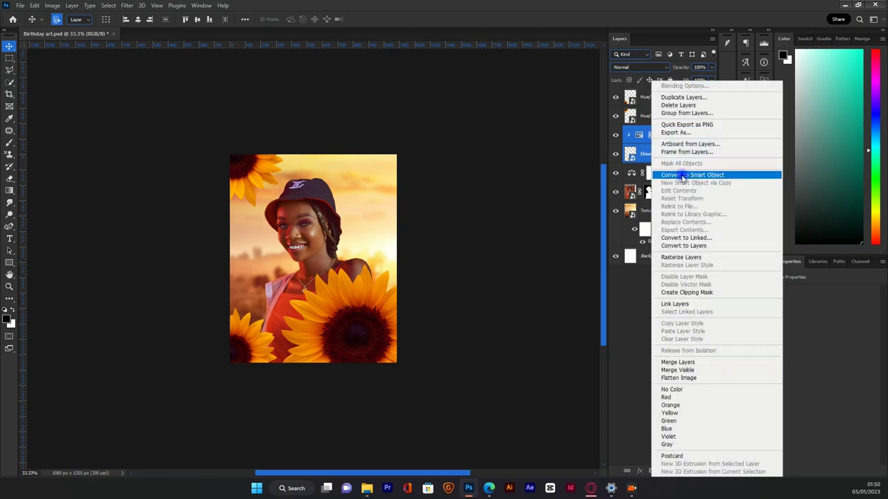
pyautogui.click(682, 173)
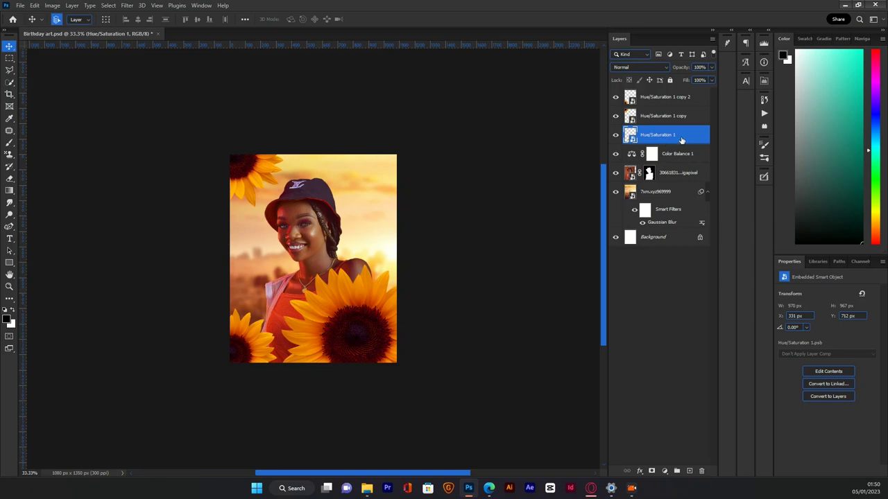
# - Duplicate a sunflower below the portrait and move it up, then undo the attempt
pyautogui.moveTo(676, 134); pyautogui.dragTo(668, 183)
pyautogui.hotkey('ctrl', 't')
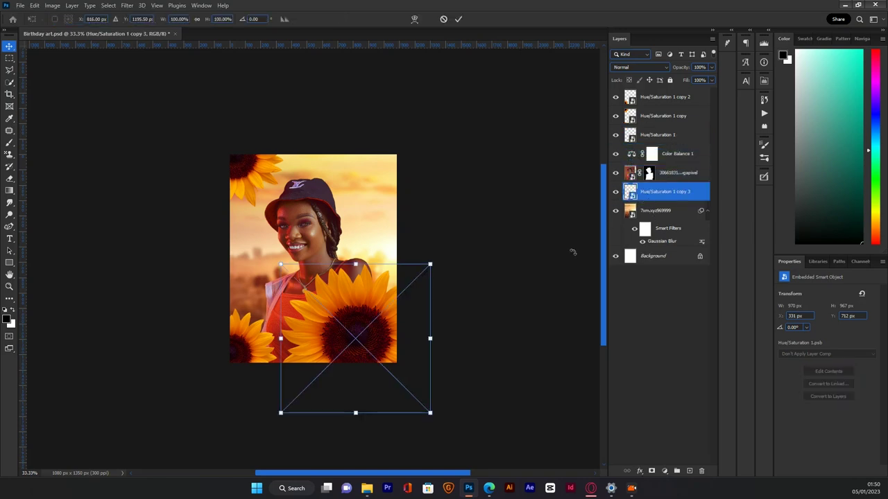
pyautogui.moveTo(378, 299); pyautogui.dragTo(340, 219)
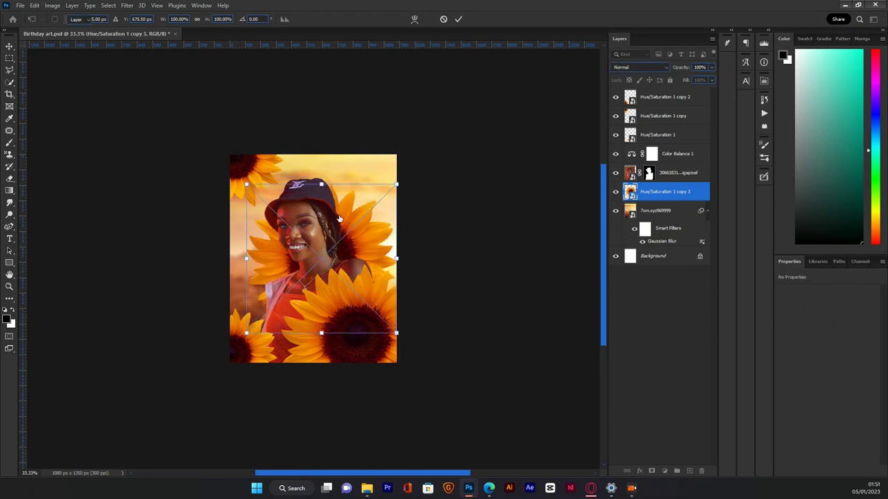
pyautogui.press('Return')
pyautogui.hotkey('ctrl', 'z')
pyautogui.press('z')
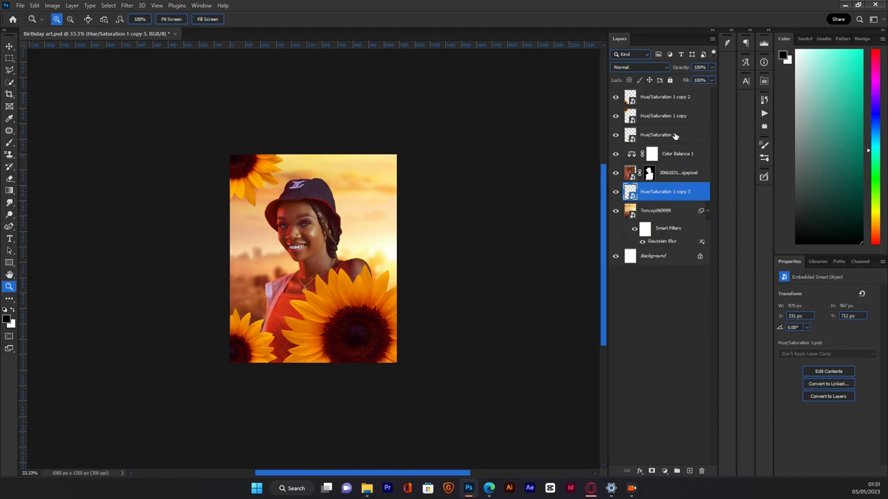
pyautogui.hotkey('ctrl', 'z')
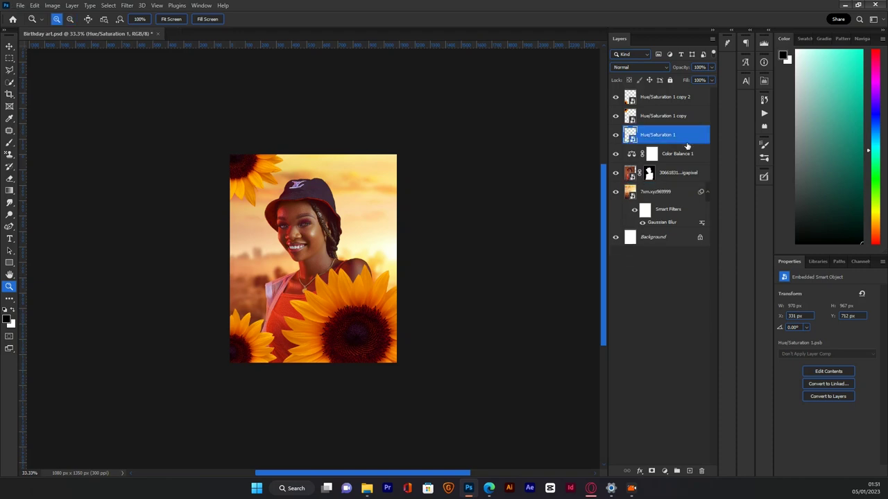
pyautogui.press('alt')
# - Duplicate the sunflower again, moving and slightly shrinking it behind the woman's head
pyautogui.moveTo(677, 134); pyautogui.dragTo(670, 183)
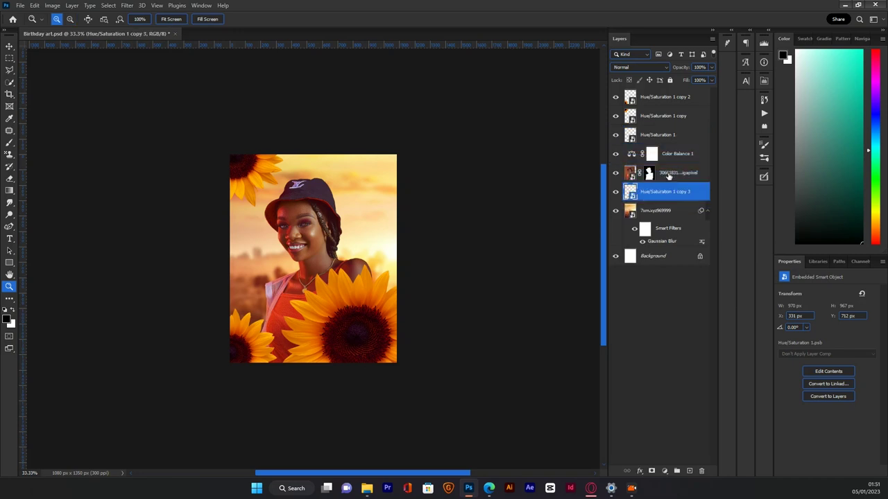
pyautogui.hotkey('ctrl', 't')
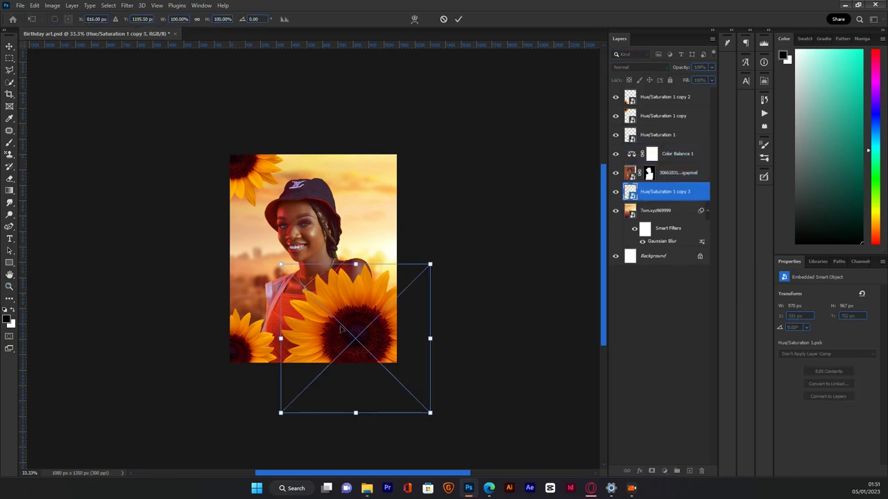
pyautogui.moveTo(323, 322); pyautogui.dragTo(283, 249)
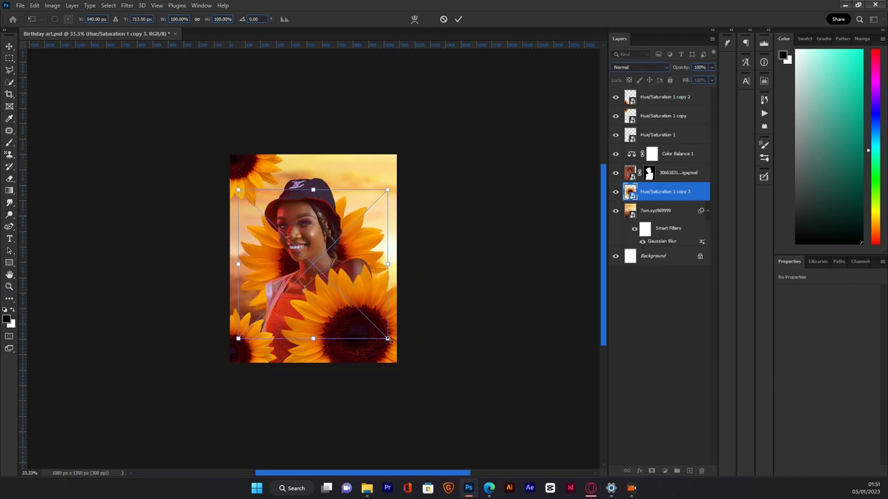
pyautogui.moveTo(387, 338); pyautogui.dragTo(377, 340)
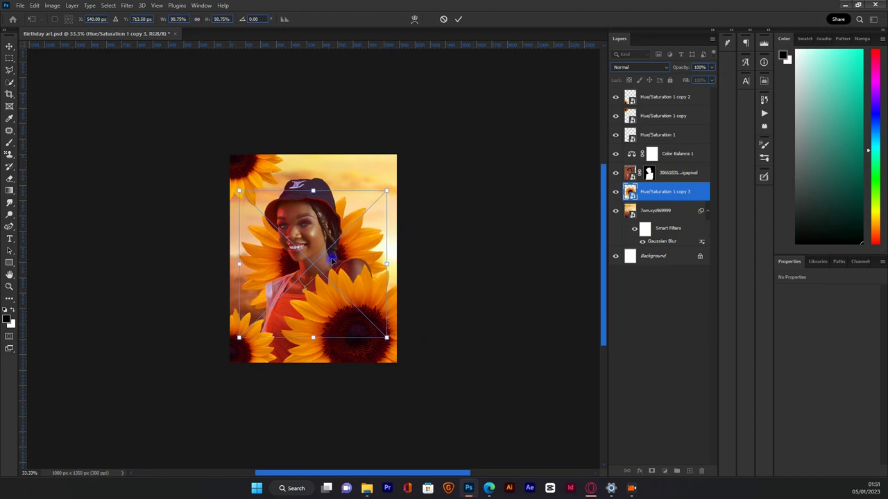
pyautogui.moveTo(331, 258)
pyautogui.mouseDown()
pyautogui.moveTo(339, 258)
pyautogui.moveTo(330, 258)
pyautogui.mouseUp()
pyautogui.press('Return')
pyautogui.press('z')
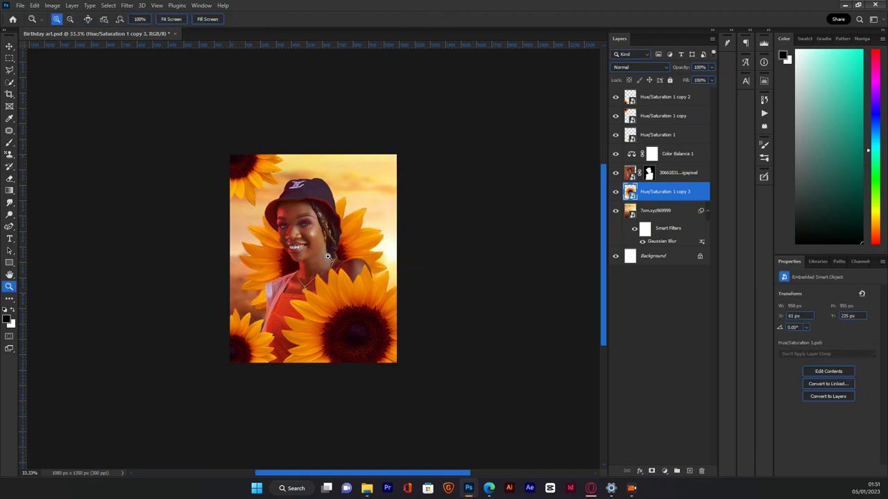
# - Nudge the Hue/Saturation 1 copy 3 sunflower with the arrow keys until it sits at Y 199 px
pyautogui.press('v')
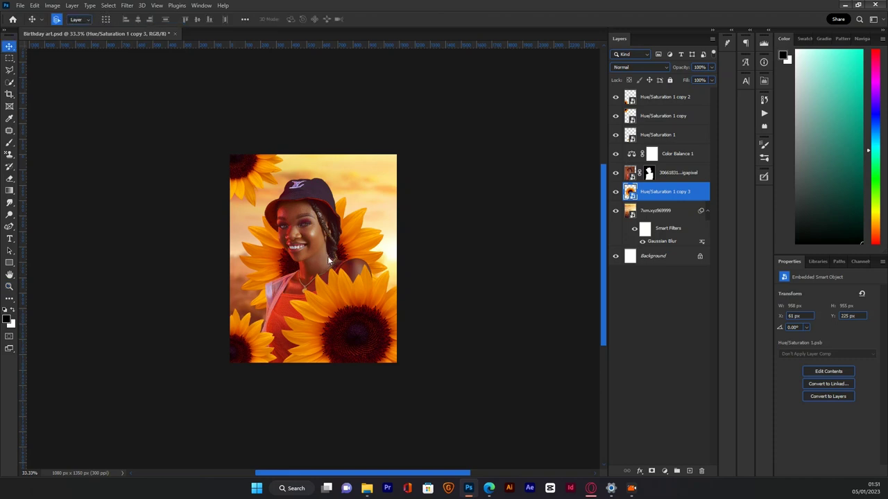
pyautogui.hotkey('shift', 'Up')
pyautogui.hotkey('shift', 'Up')
pyautogui.hotkey('shift', 'Up')
pyautogui.hotkey('shift', 'Up')
pyautogui.hotkey('shift', 'Down')
pyautogui.hotkey('shift', 'Down')
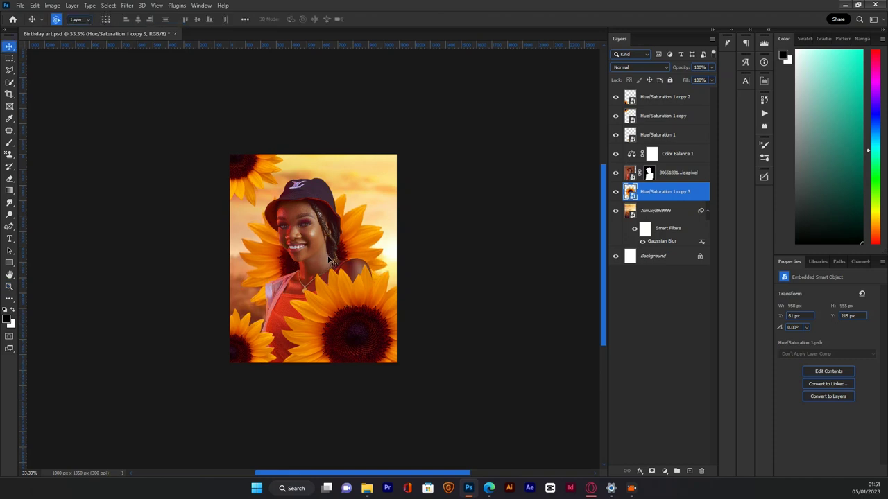
pyautogui.press('Up')
pyautogui.press('Up')
pyautogui.press('Up')
pyautogui.press('Up')
pyautogui.press('Up')
pyautogui.press('Up')
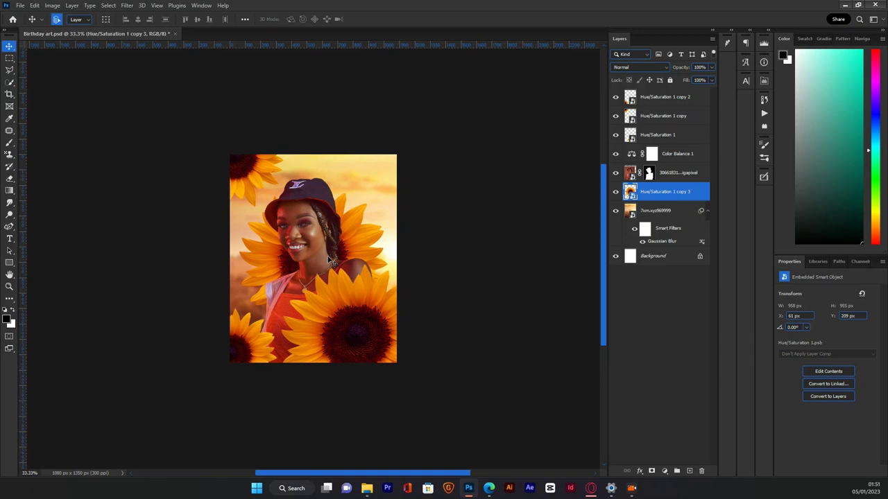
pyautogui.press('Up')
pyautogui.press('Up')
pyautogui.press('Up')
pyautogui.press('Up')
pyautogui.press('Up')
pyautogui.press('Up')
pyautogui.press('Up')
pyautogui.press('Up')
pyautogui.press('Up')
pyautogui.press('Up')
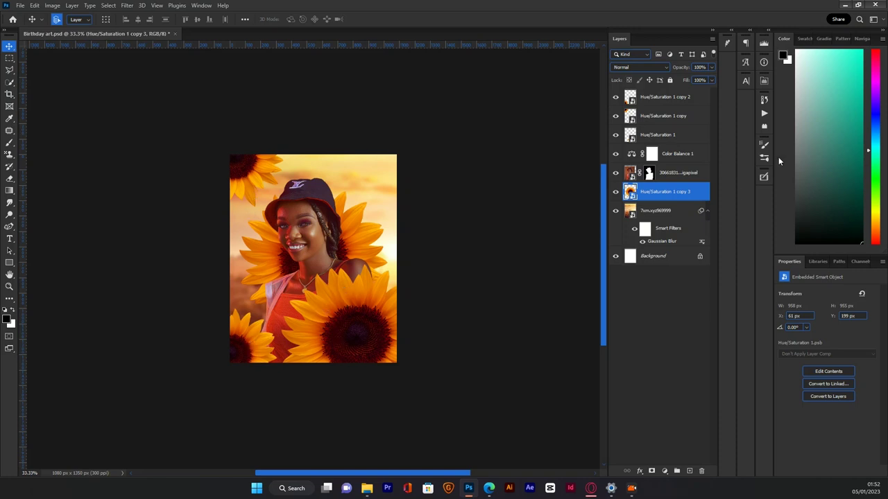
pyautogui.click(684, 134)
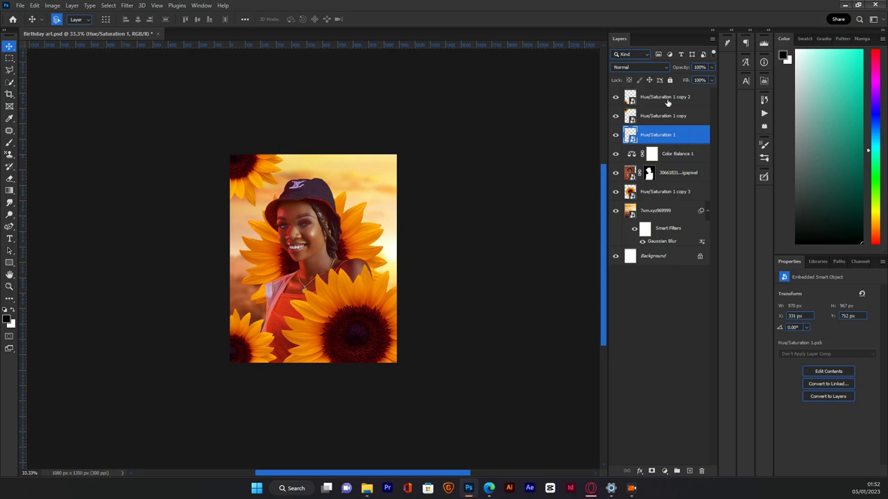
# - Blur Hue/Saturation 1 with a 10-pixel Gaussian Blur and copy that filter onto copy and copy 2
pyautogui.click(127, 5)
pyautogui.click(144, 16)
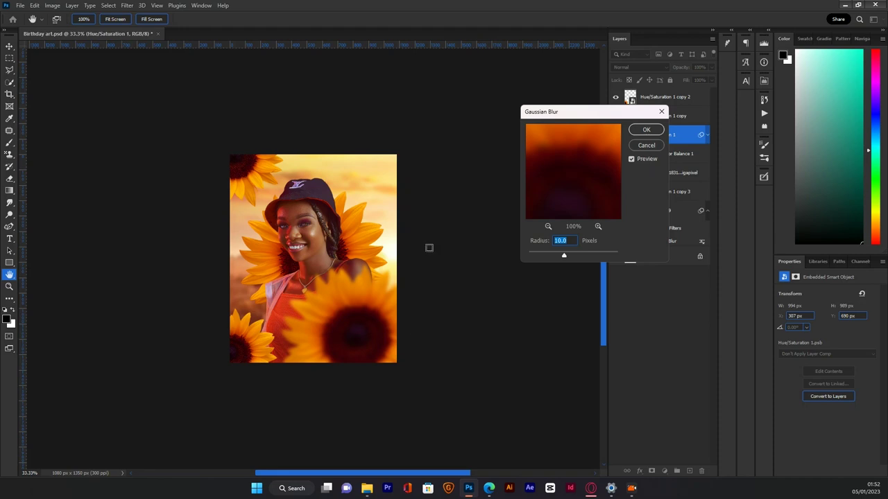
pyautogui.click(645, 130)
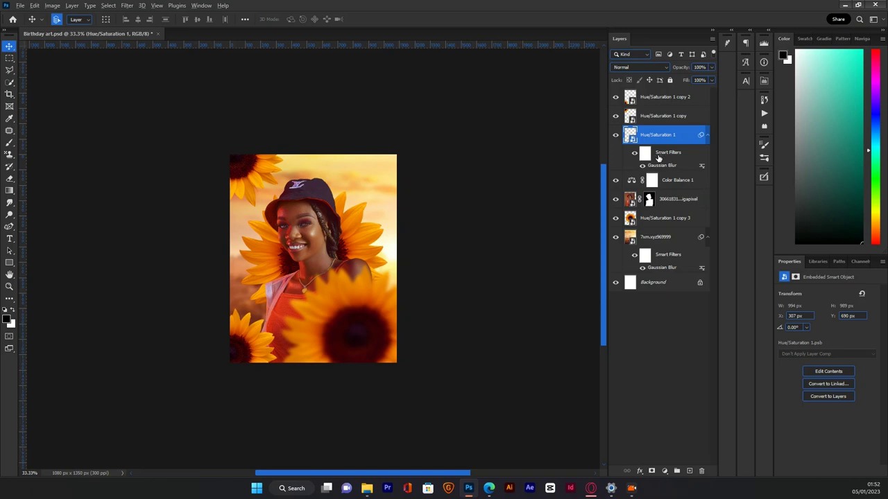
pyautogui.moveTo(660, 155); pyautogui.dragTo(656, 119)
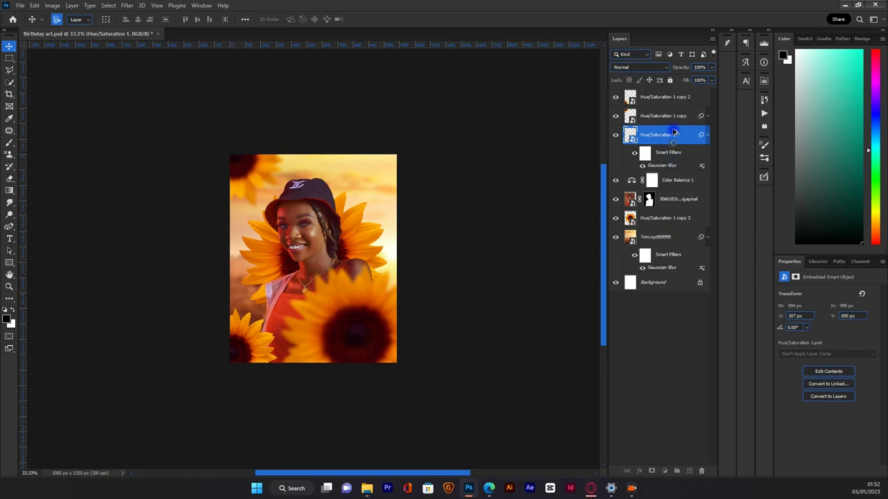
pyautogui.moveTo(662, 97); pyautogui.dragTo(662, 98)
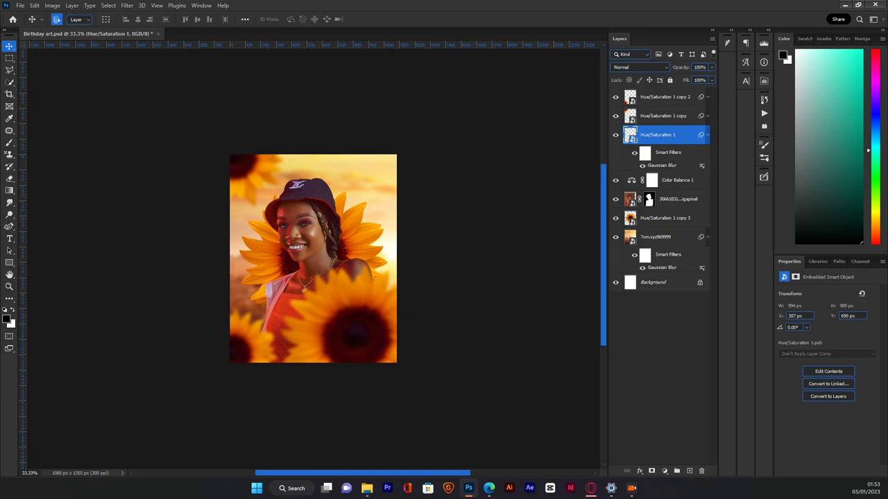
pyautogui.press('super+e')
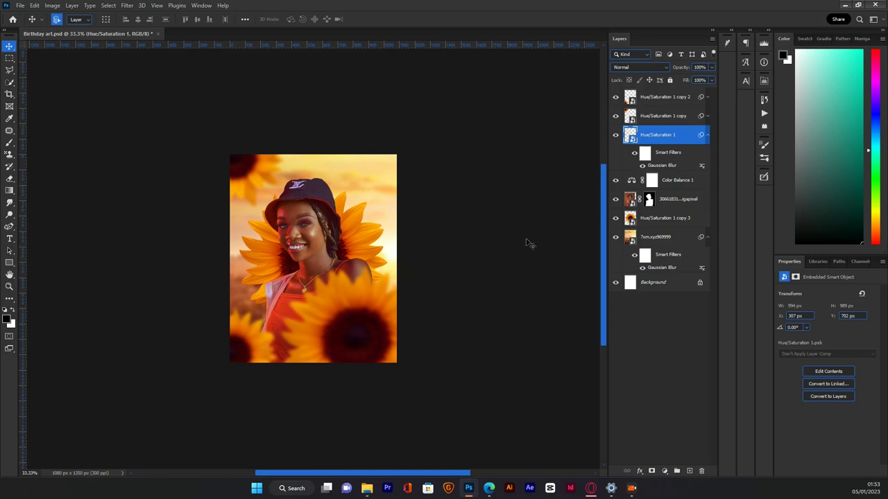
# - Duplicate the 7xm.xyz969999 sunset layer to the top and raise its Gaussian Blur radius to 98.5
pyautogui.click(665, 237)
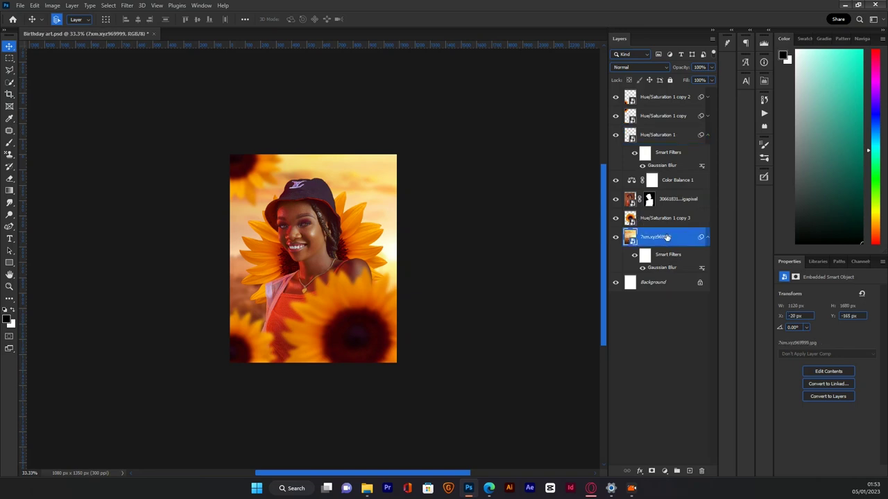
pyautogui.moveTo(661, 239); pyautogui.dragTo(667, 93)
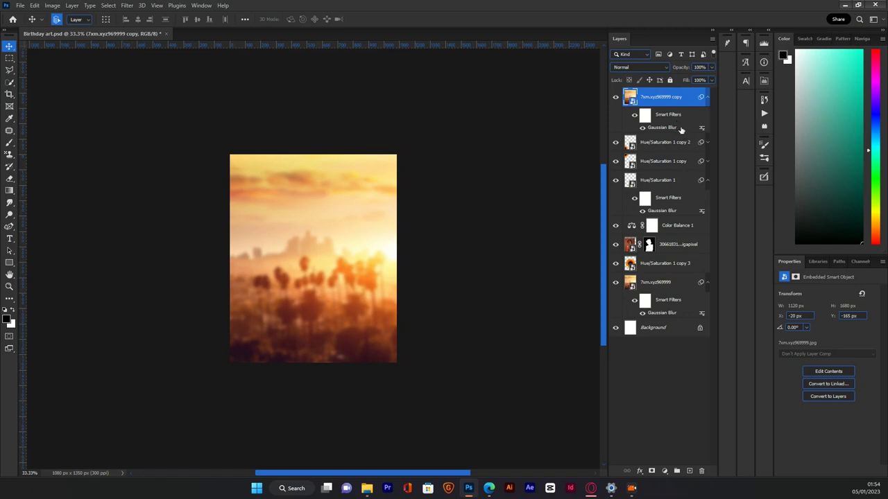
pyautogui.doubleClick(680, 129)
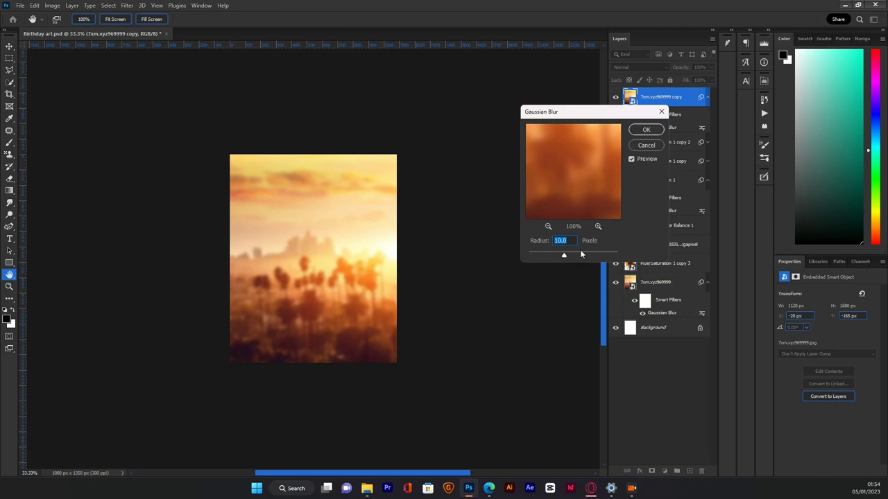
pyautogui.moveTo(583, 255)
pyautogui.mouseDown()
pyautogui.moveTo(593, 256)
pyautogui.moveTo(582, 256)
pyautogui.mouseUp()
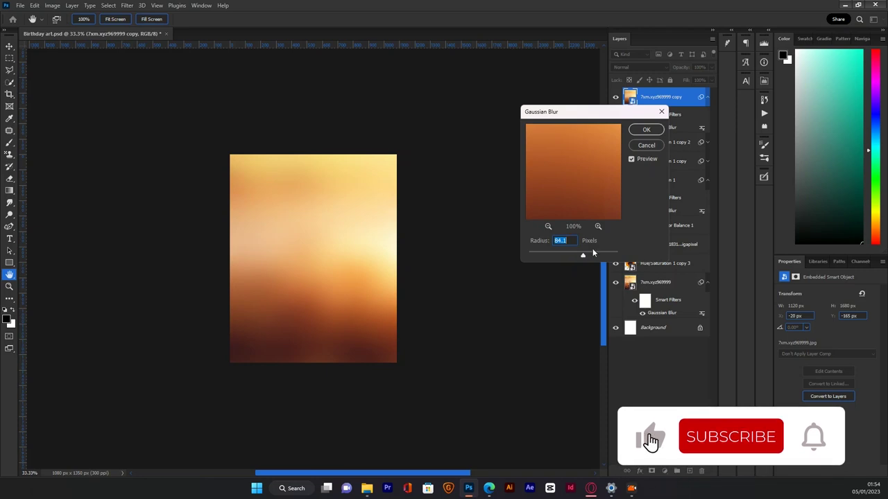
pyautogui.click(586, 256)
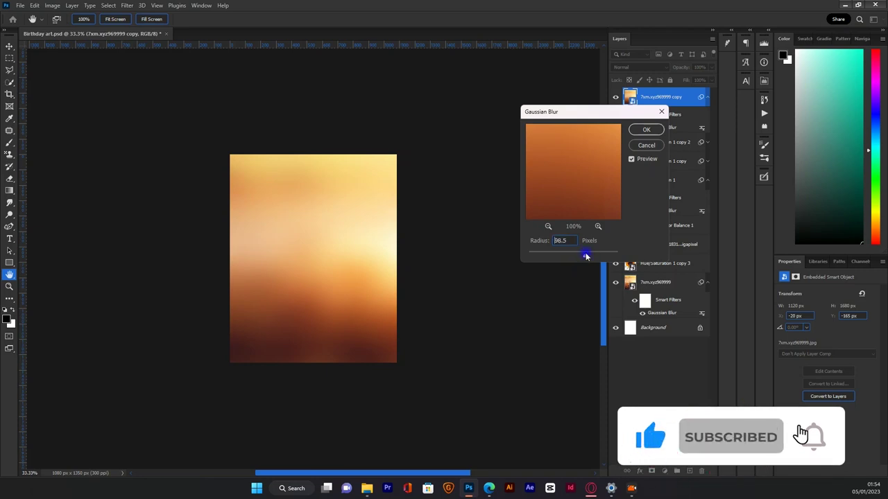
pyautogui.press('Return')
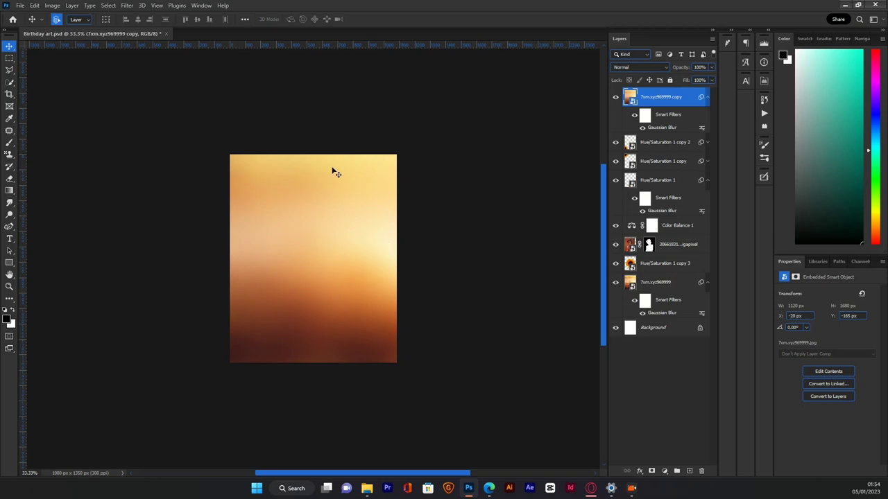
# - Set the top sunset copy to Soft Light at 66% opacity and zoom to 50%
pyautogui.click(642, 68)
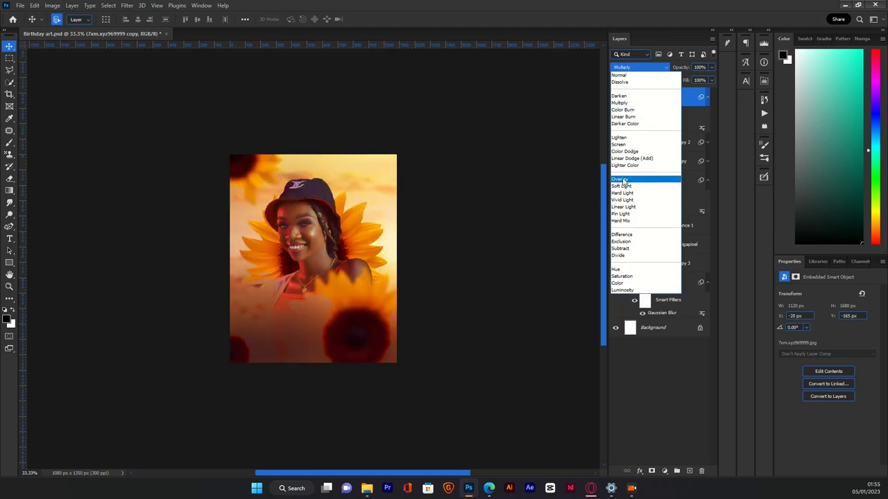
pyautogui.click(622, 186)
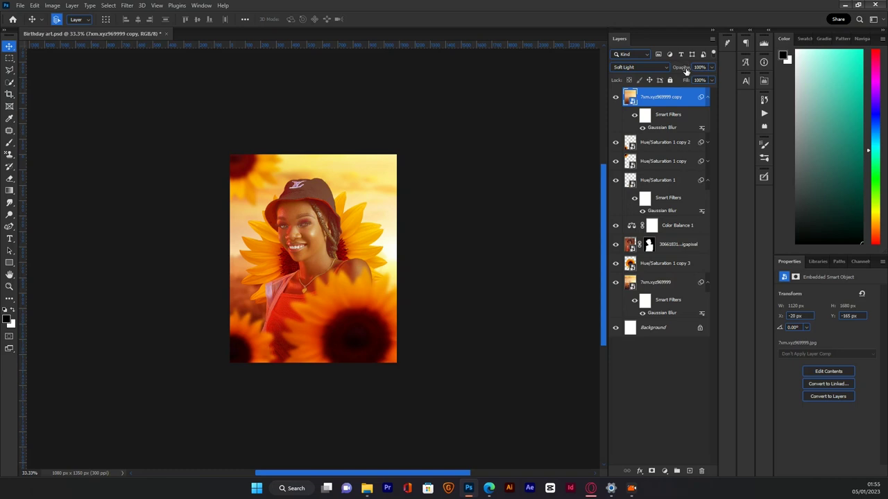
pyautogui.moveTo(686, 72); pyautogui.dragTo(670, 77)
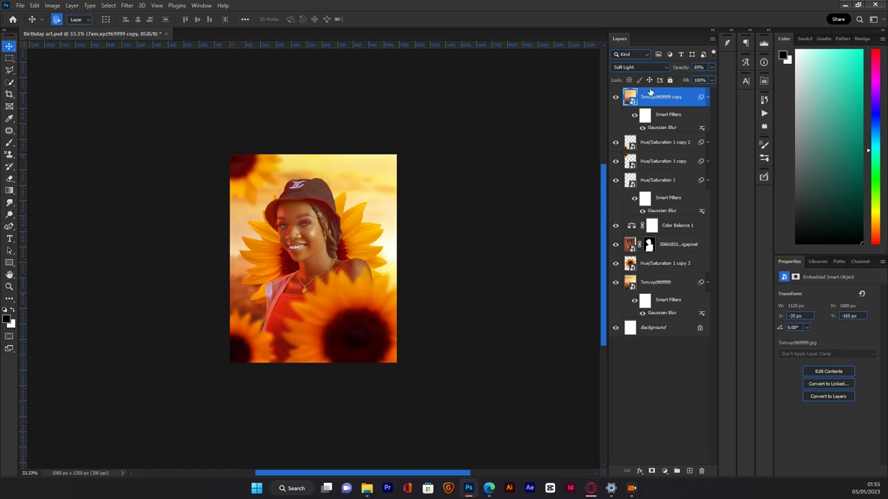
pyautogui.moveTo(683, 67); pyautogui.dragTo(681, 70)
pyautogui.hotkey('ctrl', '+')
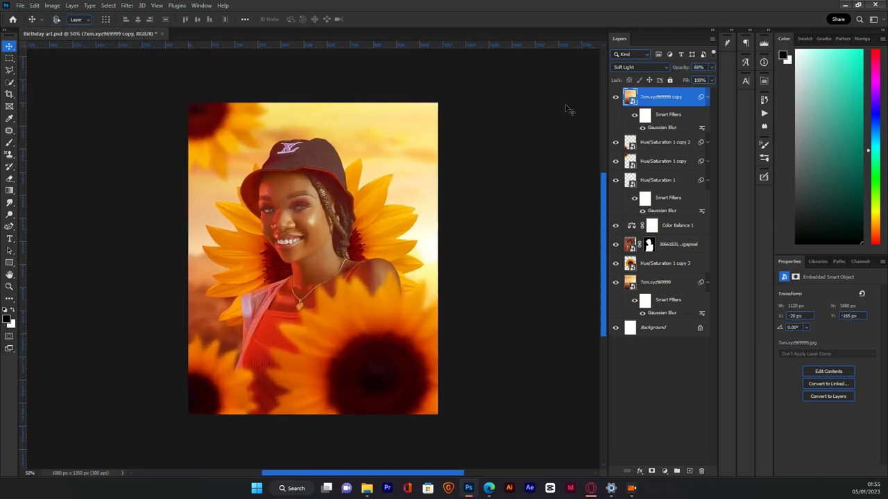
pyautogui.press('ctrl')
pyautogui.click(677, 288)
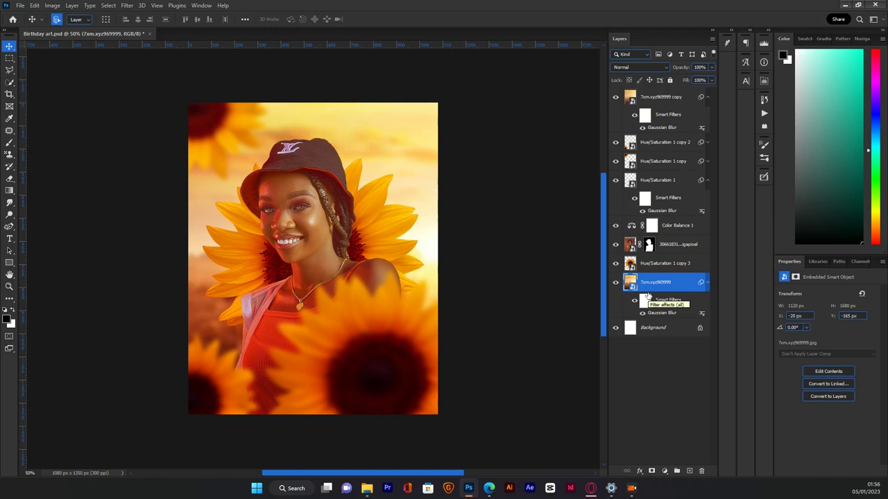
# - Add a Pattern Fill layer and browse into Legacy Patterns and More > Legacy Patterns
pyautogui.click(664, 473)
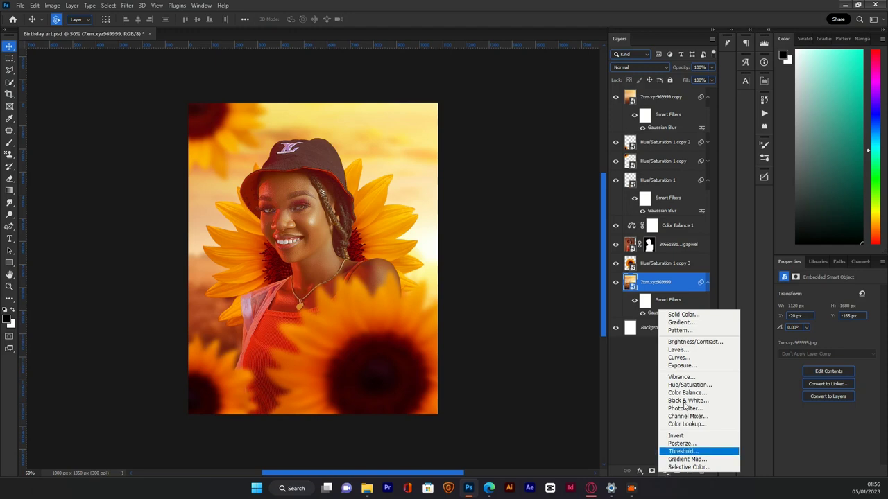
pyautogui.click(701, 331)
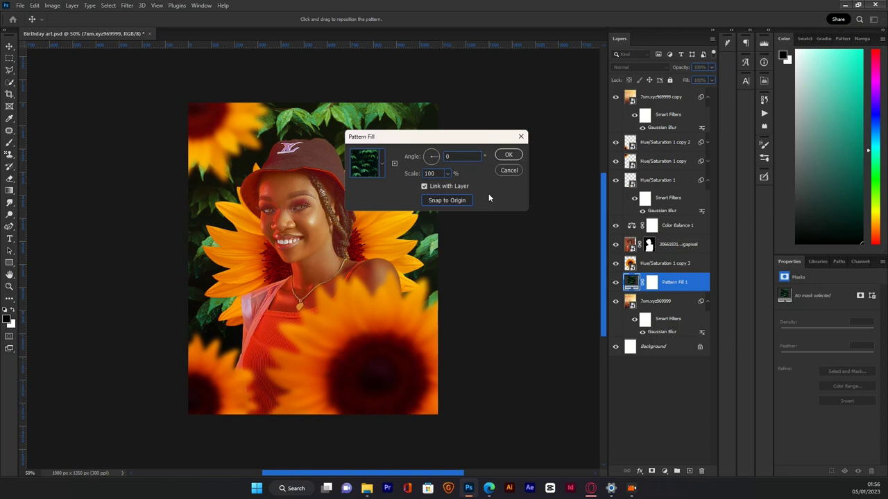
pyautogui.click(383, 172)
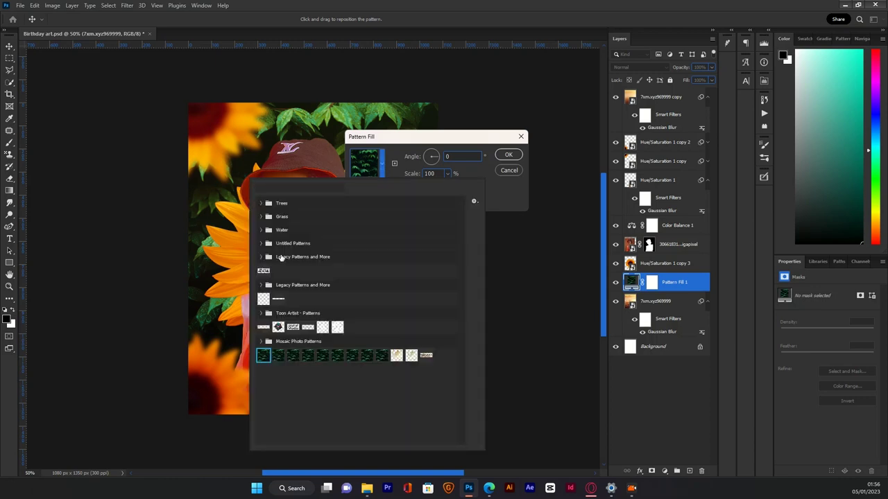
pyautogui.click(288, 286)
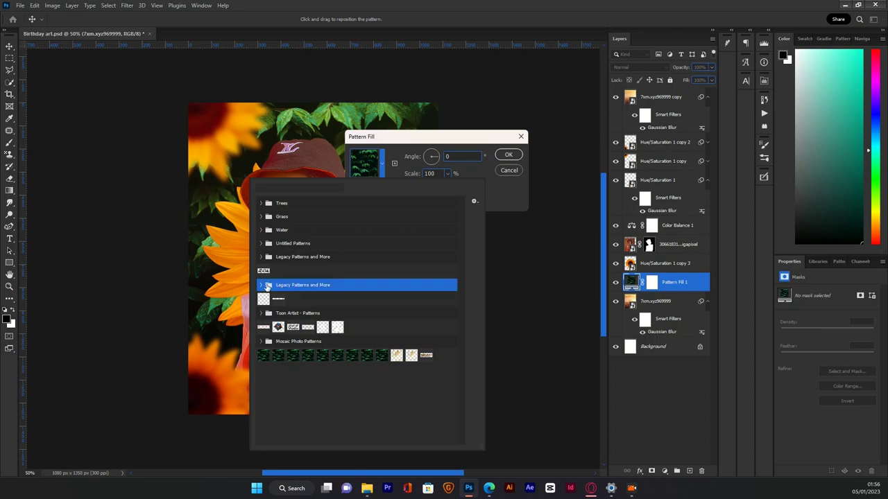
pyautogui.click(260, 285)
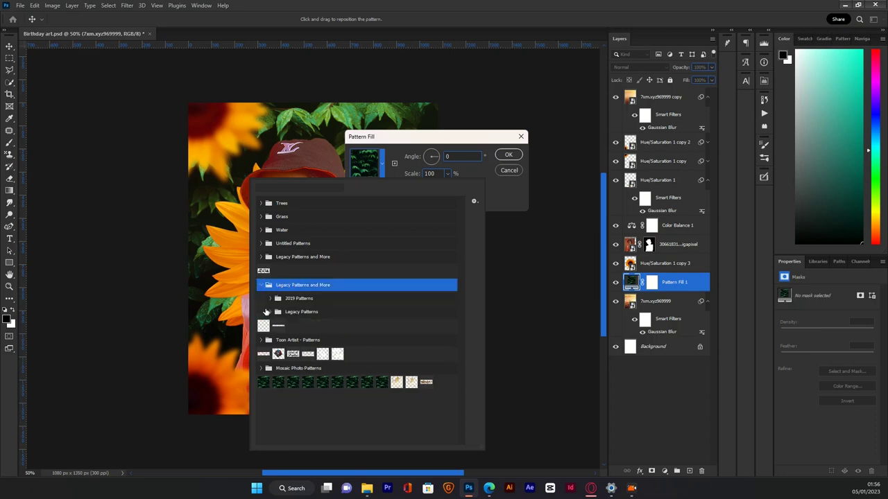
pyautogui.click(270, 312)
# - Choose the diagonal-stripe pattern from Web Patterns and confirm the fill
pyautogui.scroll(-3, 356, 367)
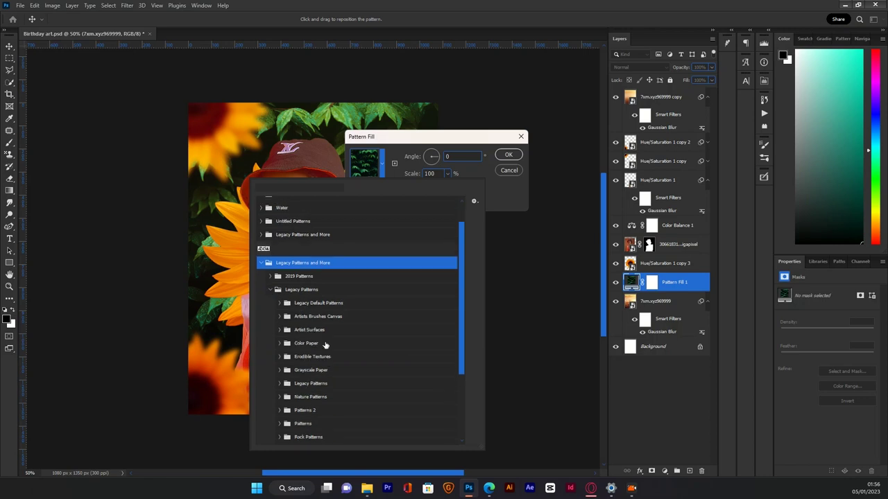
pyautogui.scroll(-2, 356, 367)
pyautogui.click(313, 399)
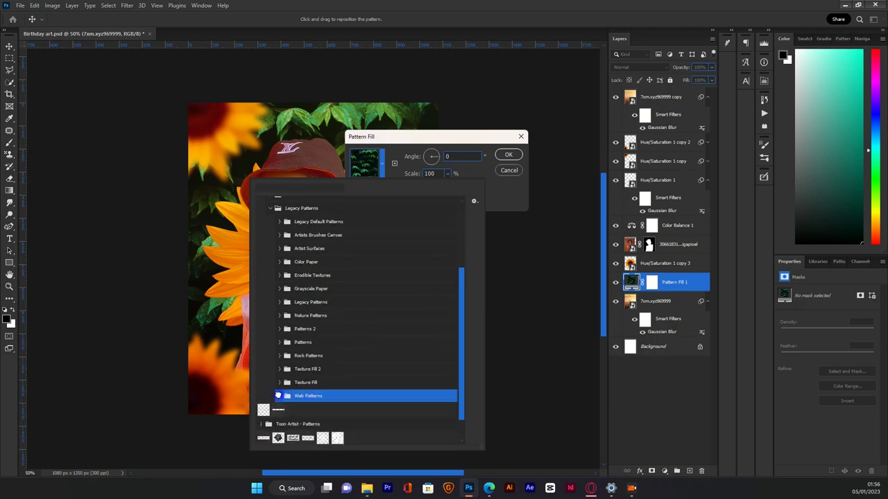
pyautogui.click(278, 396)
pyautogui.scroll(-2, 324, 409)
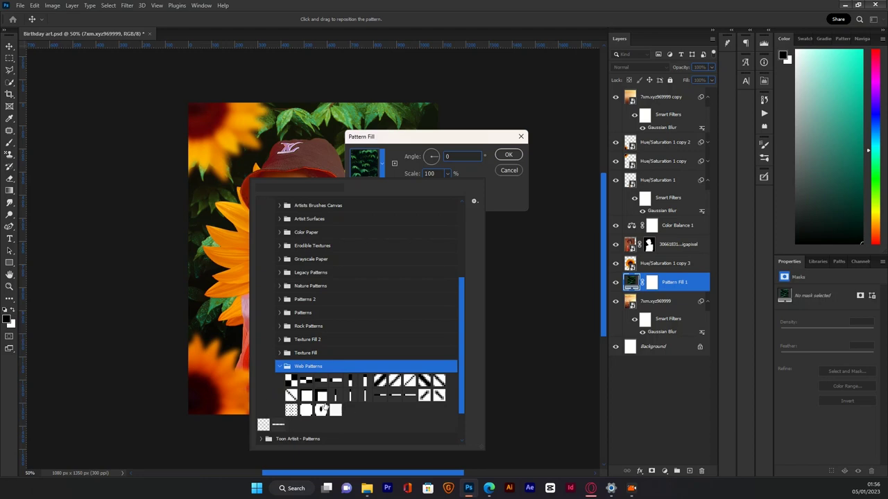
pyautogui.click(394, 380)
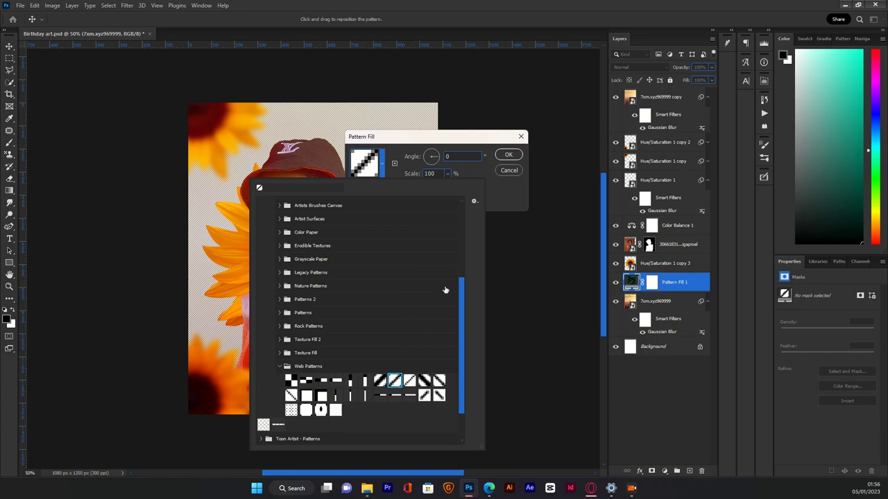
pyautogui.click(499, 205)
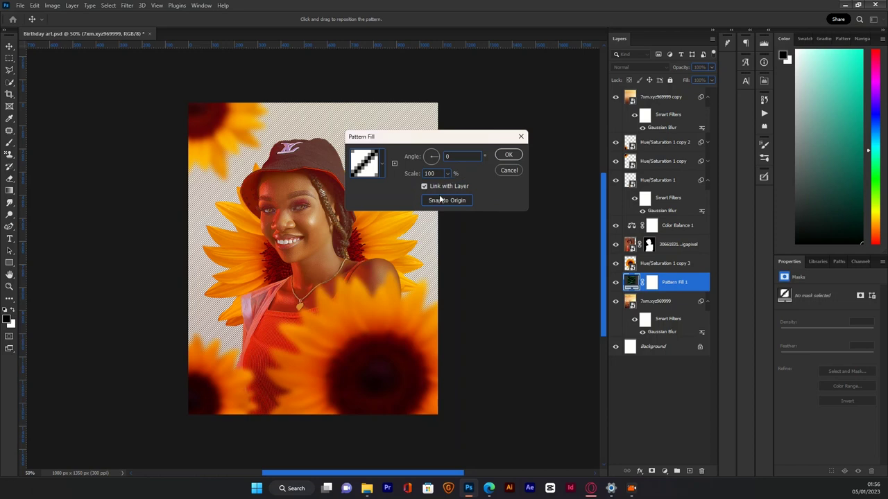
pyautogui.click(517, 158)
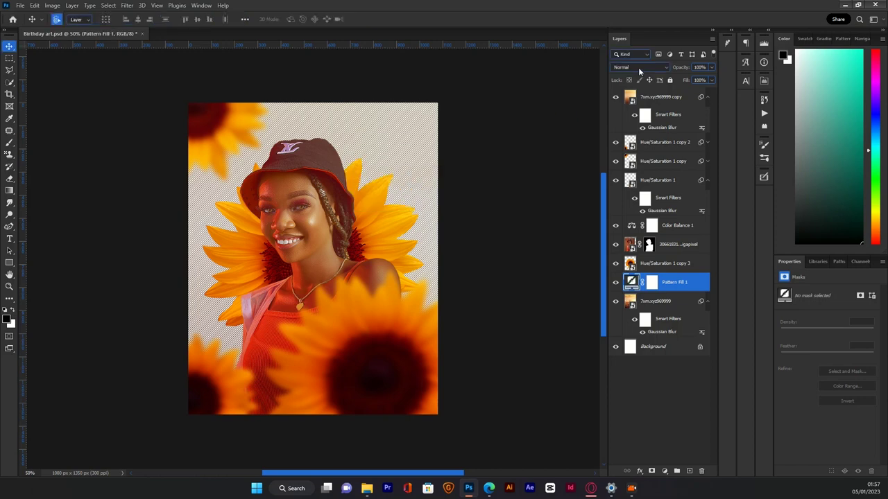
# - Blend Pattern Fill 1 in Color Burn at about 11% opacity
pyautogui.click(638, 68)
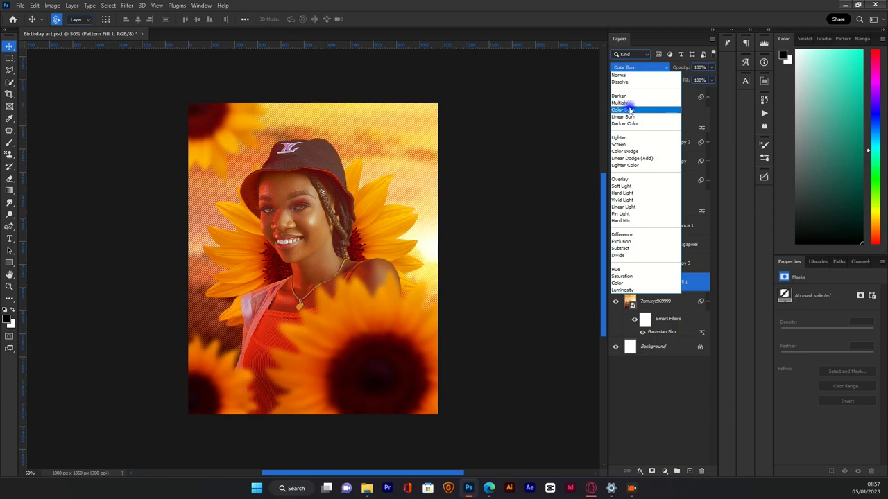
pyautogui.click(628, 110)
pyautogui.moveTo(687, 67)
pyautogui.mouseDown()
pyautogui.moveTo(667, 70)
pyautogui.moveTo(682, 69)
pyautogui.mouseUp()
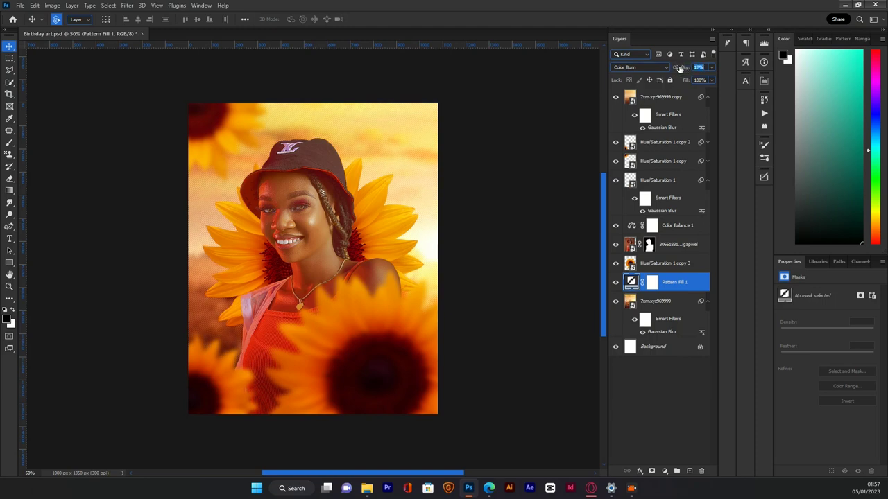
pyautogui.moveTo(678, 68); pyautogui.dragTo(677, 71)
pyautogui.moveTo(677, 71); pyautogui.dragTo(674, 78)
# - Set the top blurred photo copy's opacity to 67%
pyautogui.click(671, 99)
pyautogui.moveTo(683, 68); pyautogui.dragTo(673, 79)
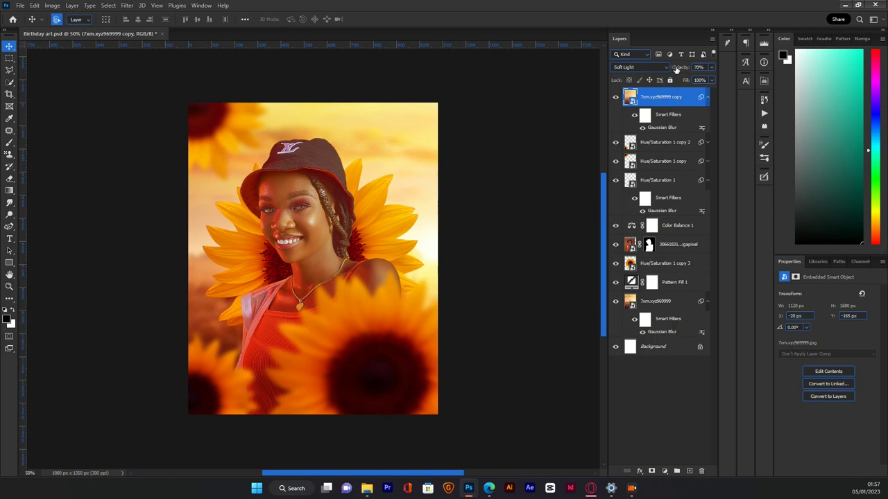
pyautogui.moveTo(676, 70); pyautogui.dragTo(672, 73)
# - Stamp all visible layers into Layer 1 and convert it to a smart object
pyautogui.hotkey('ctrl', 'shift', 'alt', 'e')
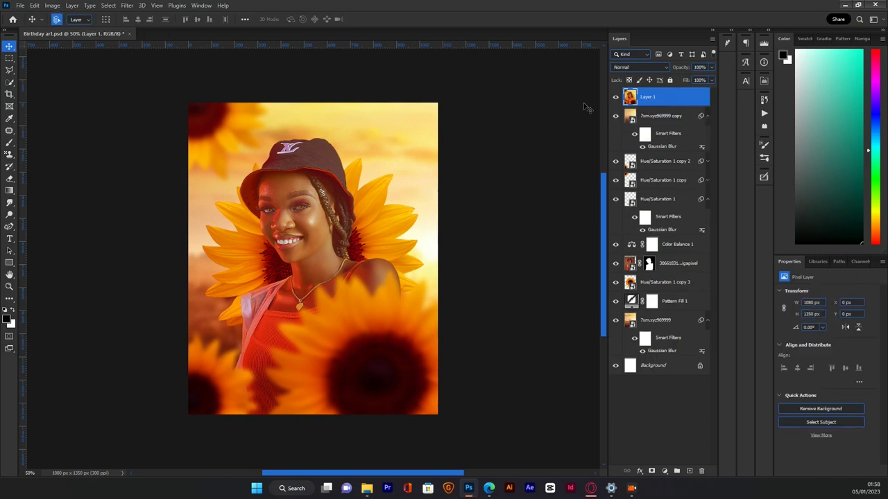
pyautogui.click(655, 102)
pyautogui.rightClick(664, 101)
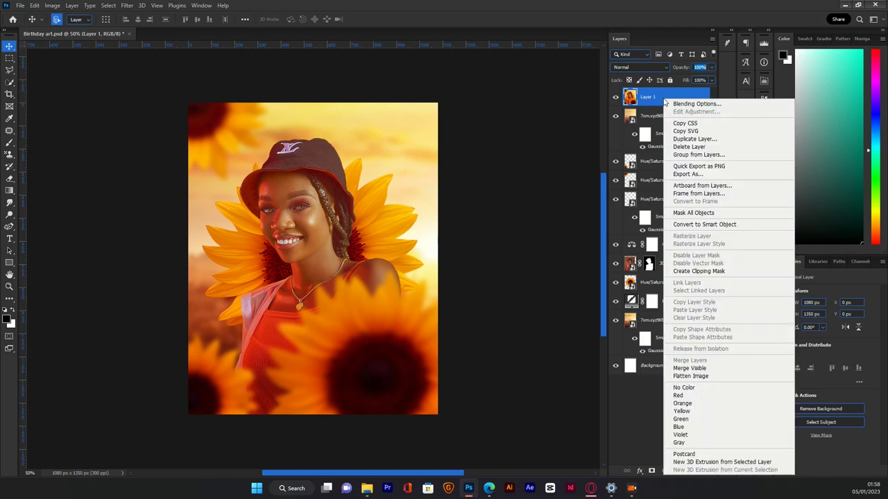
pyautogui.click(687, 224)
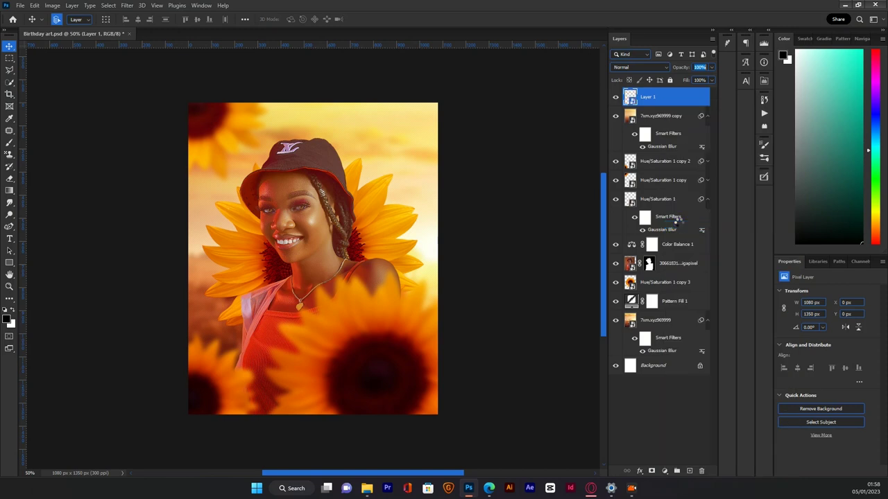
pyautogui.click(127, 5)
# - Apply a Camera Raw Filter to Layer 1, raising Texture to +54 and adding sharpening
pyautogui.click(140, 70)
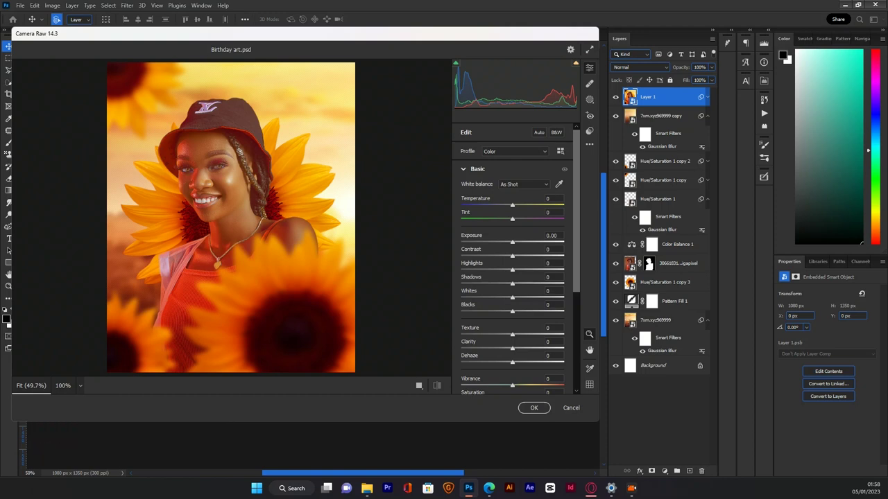
pyautogui.moveTo(512, 270); pyautogui.dragTo(563, 269)
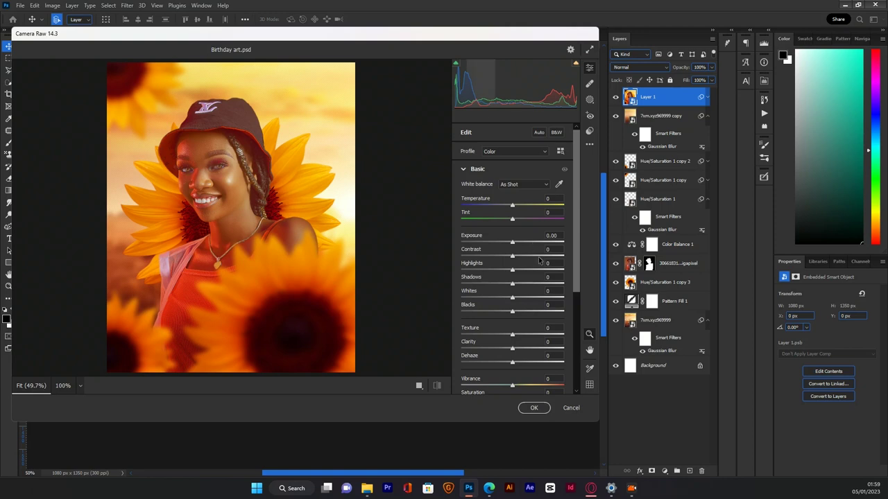
pyautogui.doubleClick(508, 275)
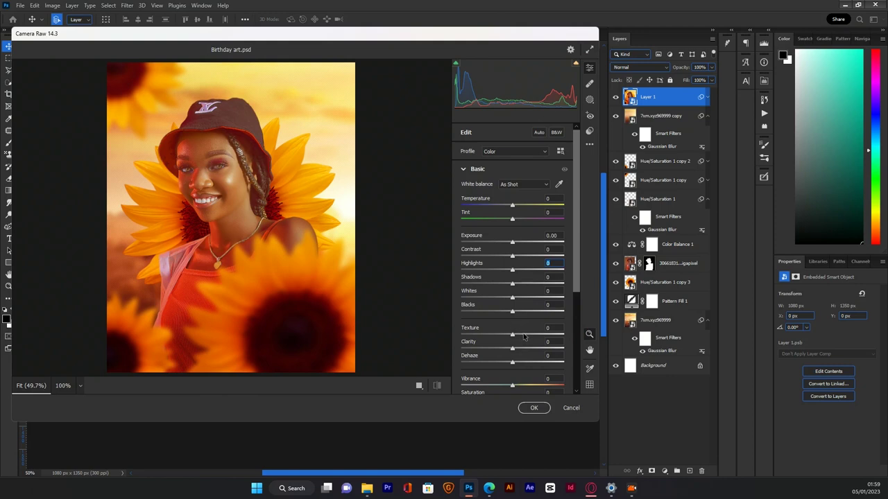
pyautogui.moveTo(520, 337)
pyautogui.mouseDown()
pyautogui.moveTo(531, 335)
pyautogui.moveTo(520, 347)
pyautogui.moveTo(570, 350)
pyautogui.moveTo(514, 353)
pyautogui.mouseUp()
pyautogui.scroll(-4, 494, 367)
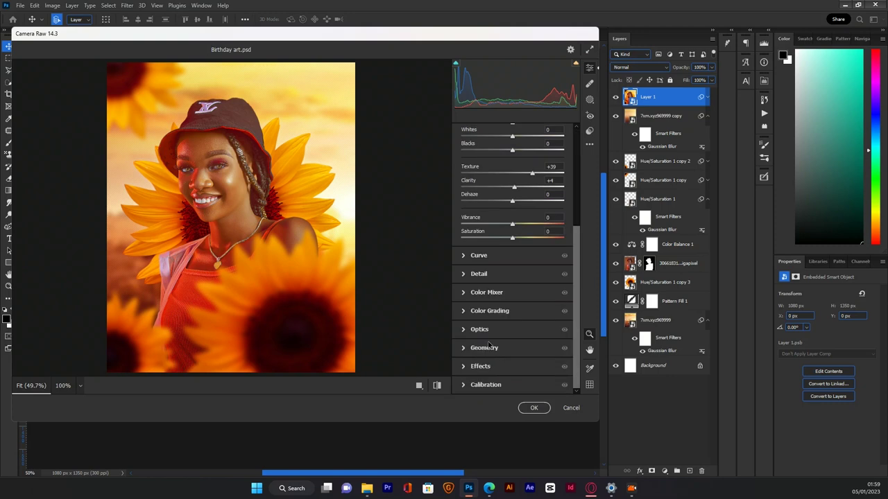
pyautogui.click(489, 277)
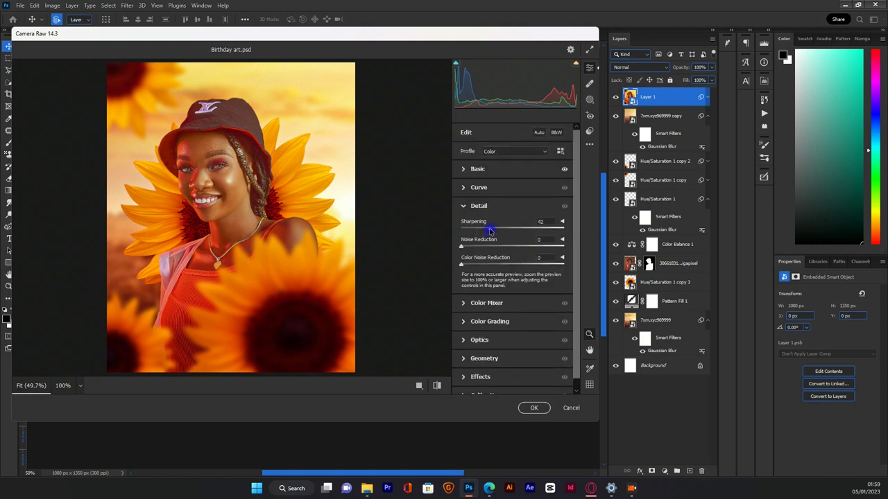
pyautogui.moveTo(490, 229)
pyautogui.mouseDown()
pyautogui.moveTo(533, 235)
pyautogui.moveTo(477, 234)
pyautogui.mouseUp()
pyautogui.click(507, 170)
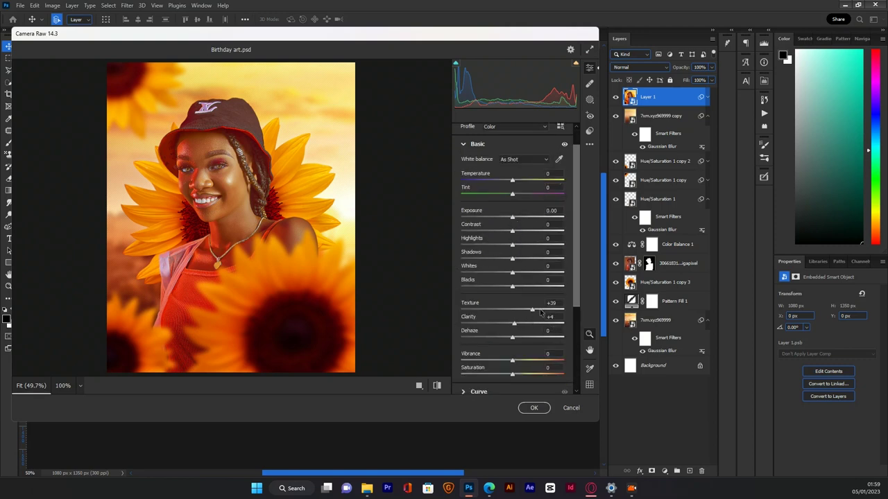
pyautogui.moveTo(532, 310); pyautogui.dragTo(525, 320)
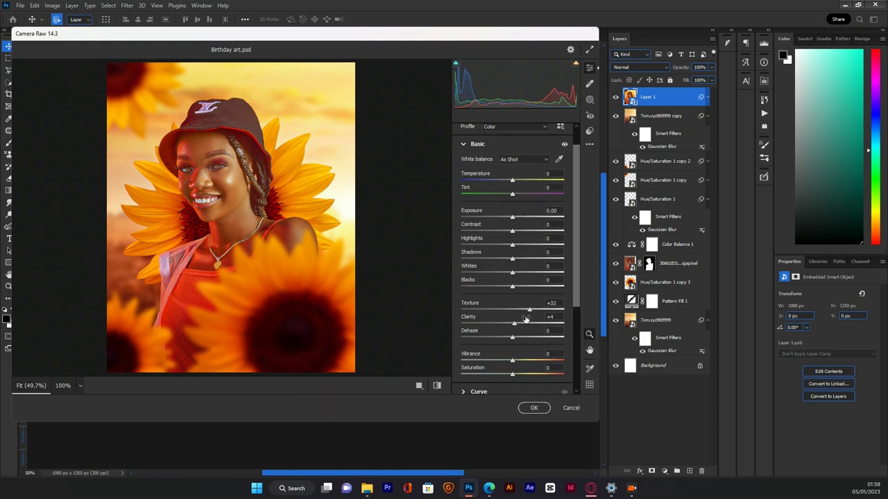
pyautogui.click(528, 408)
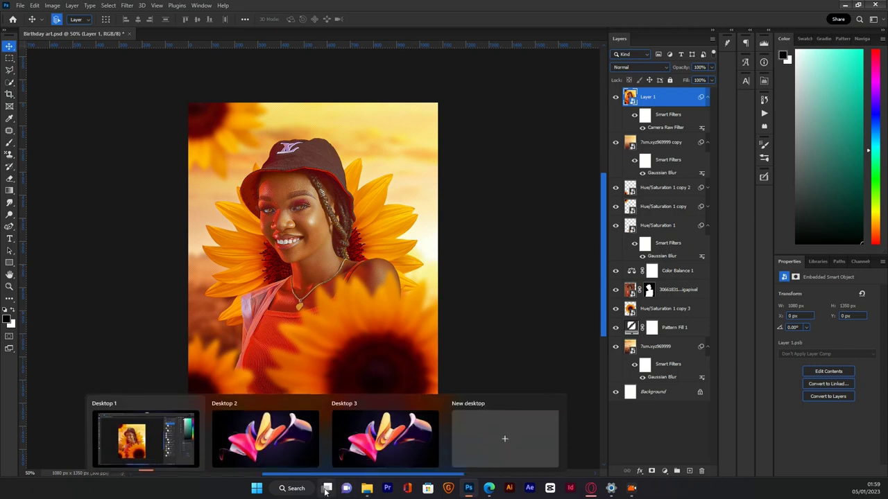
# - Drag the Light image from the Design For Birthday YT folder onto the flyer
pyautogui.moveTo(367, 487)
pyautogui.click(402, 446)
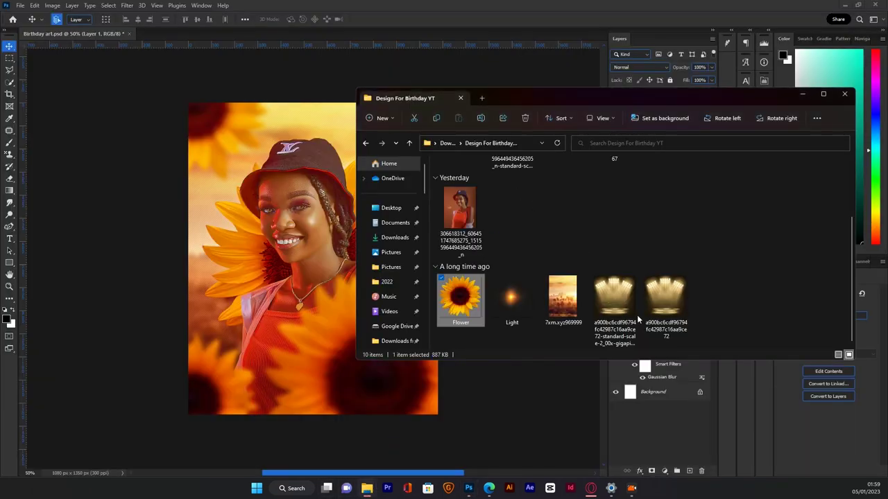
pyautogui.click(514, 312)
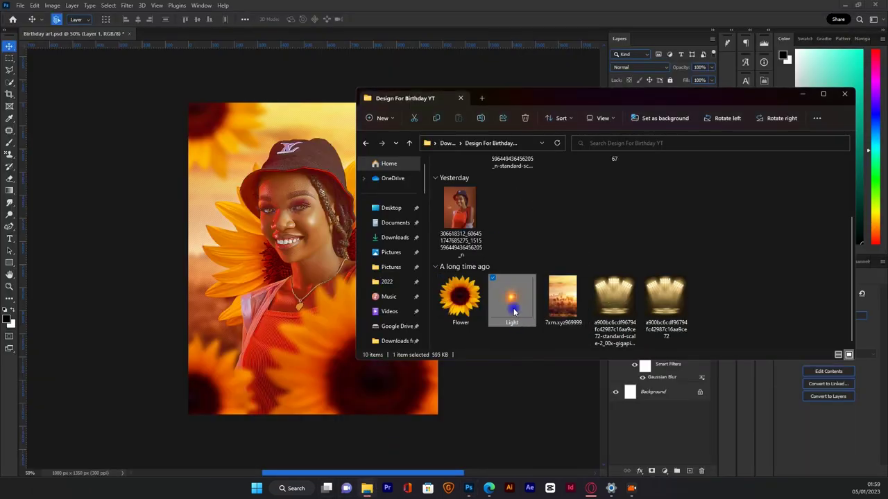
pyautogui.moveTo(513, 313); pyautogui.dragTo(302, 308)
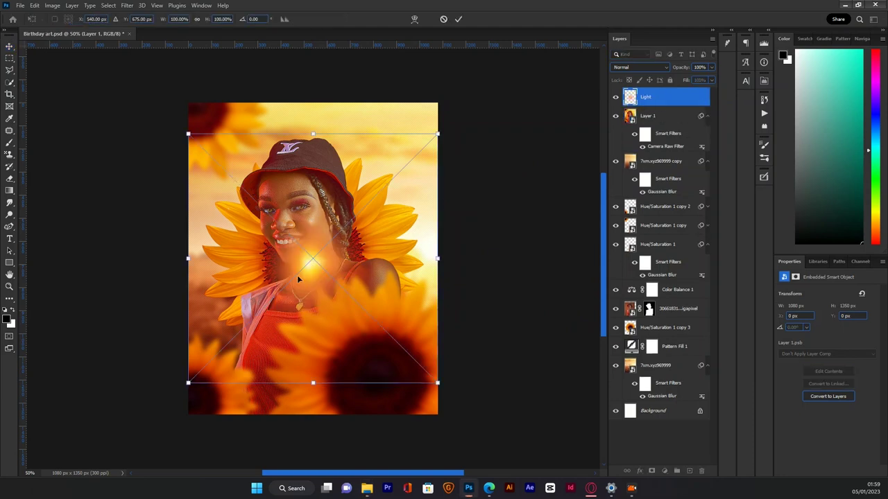
# - Scale the Light flare up to 1539 px wide beside her face and commit it
pyautogui.moveTo(301, 259); pyautogui.dragTo(414, 268)
pyautogui.moveTo(292, 126); pyautogui.dragTo(208, 106)
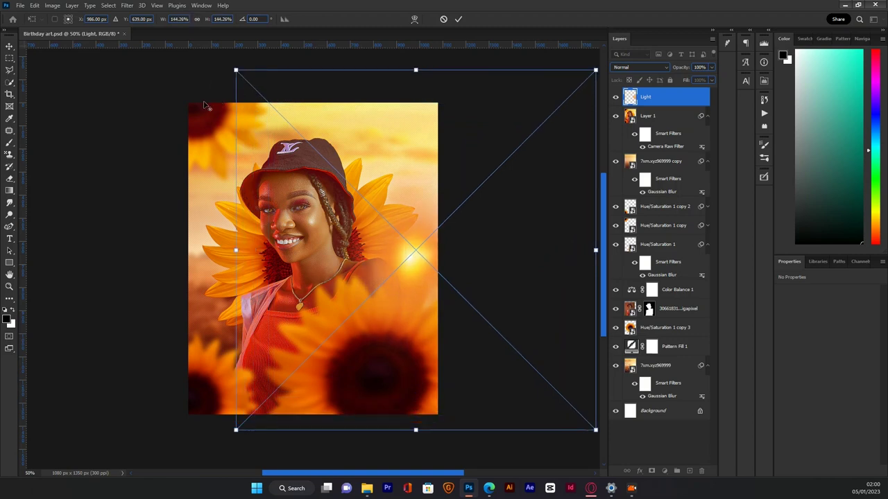
pyautogui.moveTo(427, 283); pyautogui.dragTo(408, 252)
pyautogui.press('Return')
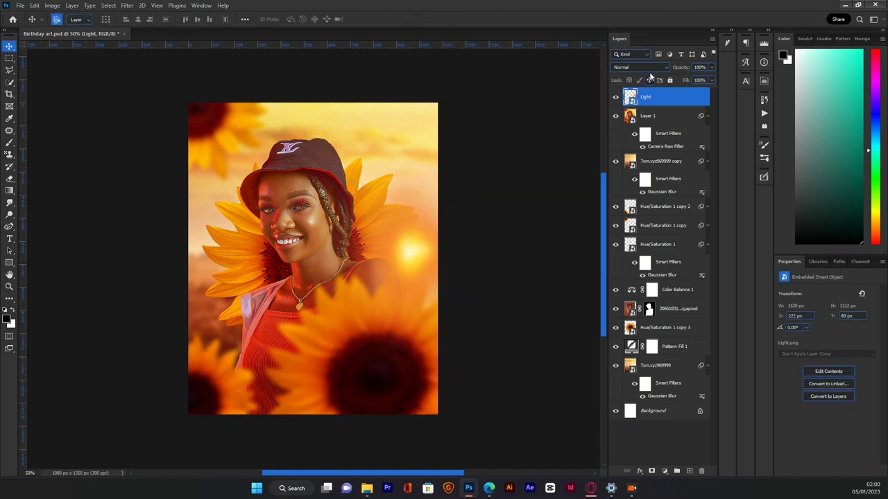
# - Set the Light layer's blend mode to Screen and nudge the glow slightly
pyautogui.click(649, 69)
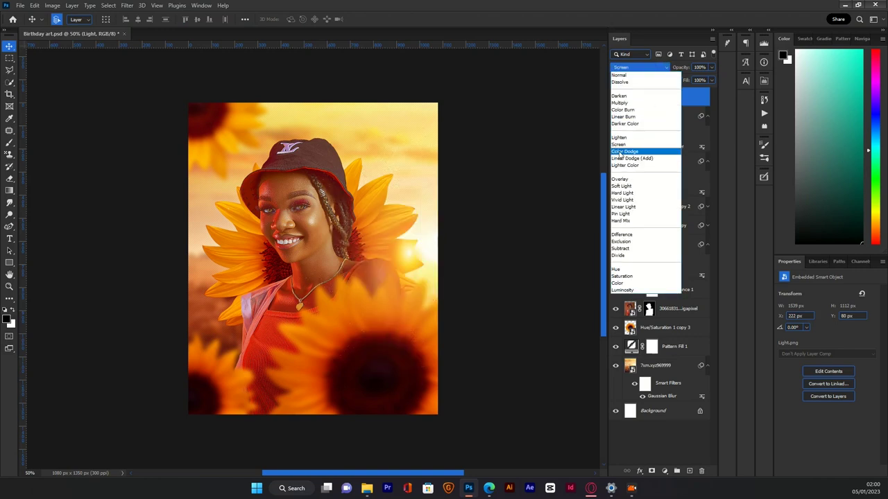
pyautogui.click(619, 145)
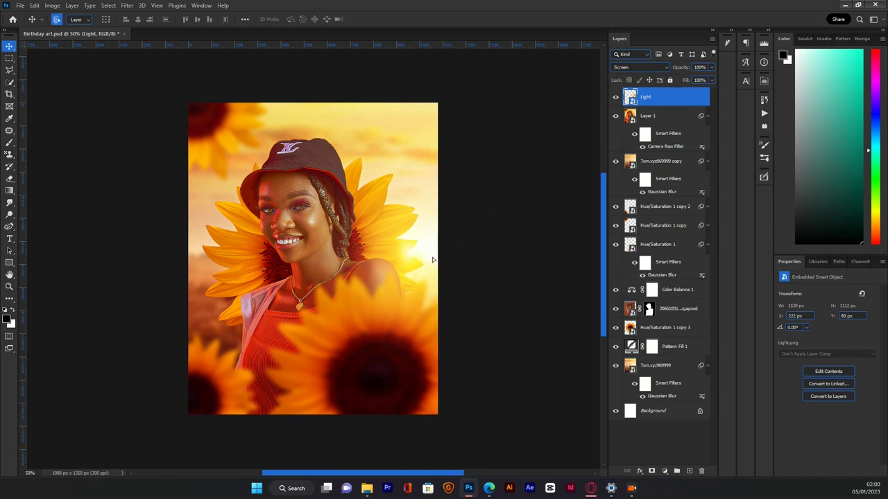
pyautogui.moveTo(432, 260)
pyautogui.mouseDown()
pyautogui.moveTo(426, 249)
pyautogui.moveTo(419, 263)
pyautogui.moveTo(417, 254)
pyautogui.mouseUp()
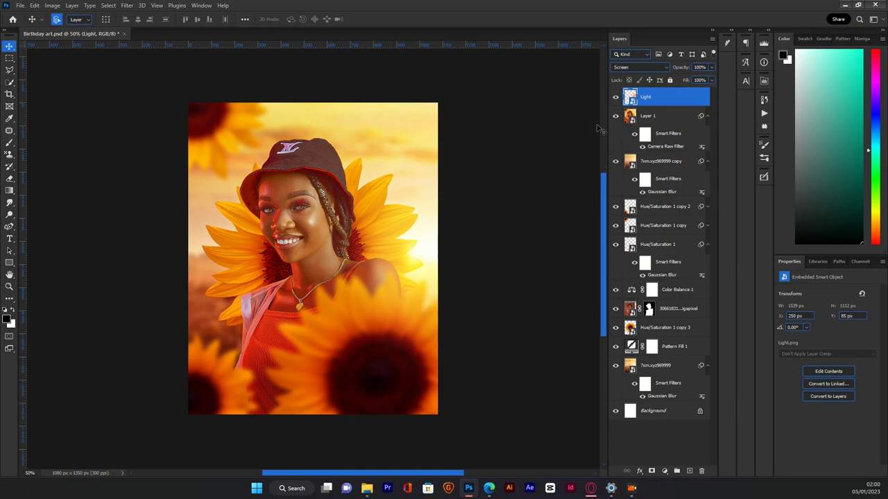
# - Enlarge the Light flare past the canvas to 2282 x 1649 px and commit, viewing at 50%
pyautogui.hotkey('ctrl', 't')
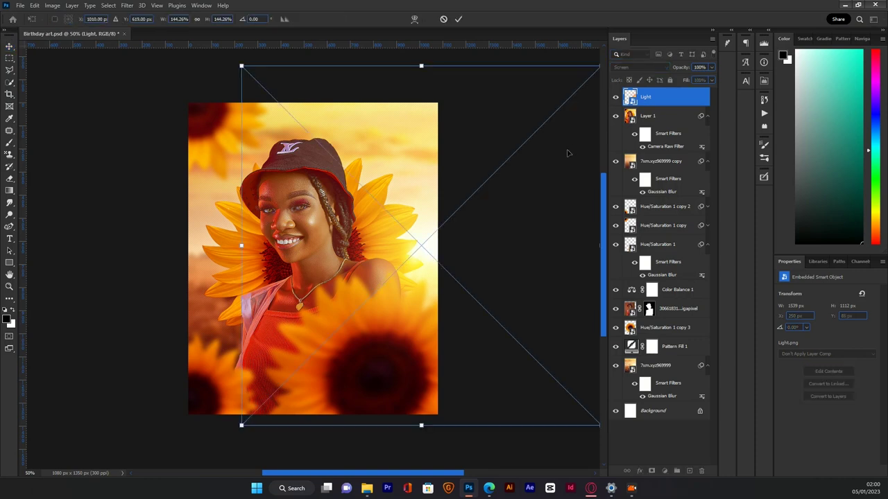
pyautogui.hotkey('ctrl', '-')
pyautogui.hotkey('ctrl', '-')
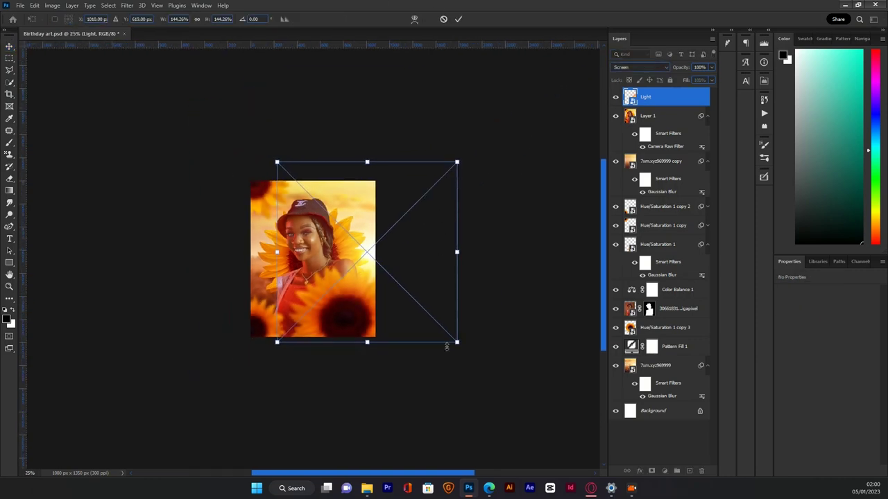
pyautogui.moveTo(475, 359); pyautogui.dragTo(514, 369)
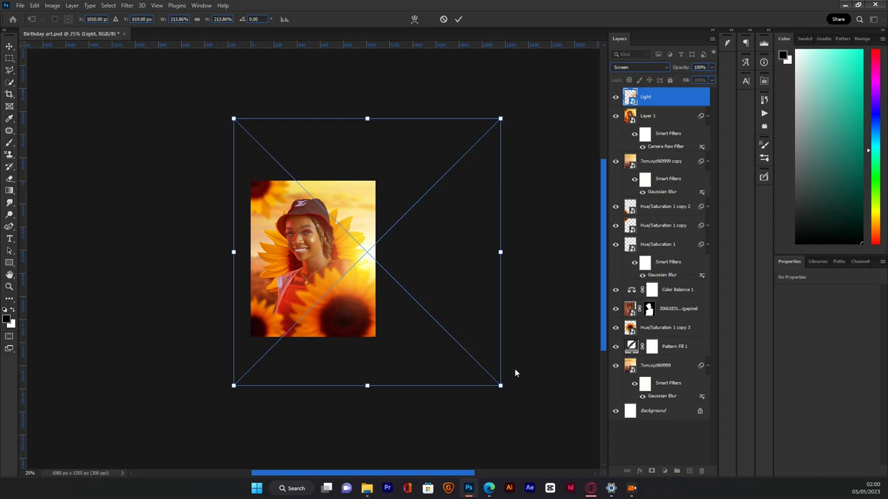
pyautogui.press('Return')
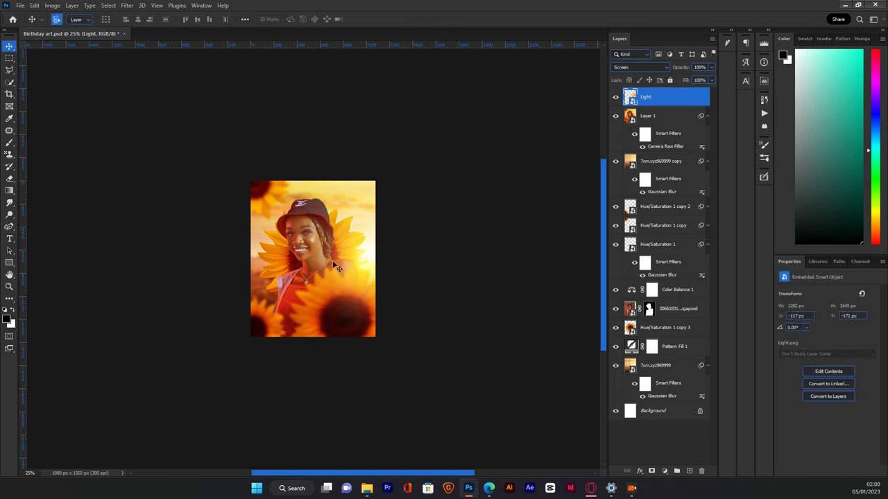
pyautogui.hotkey('ctrl', '+')
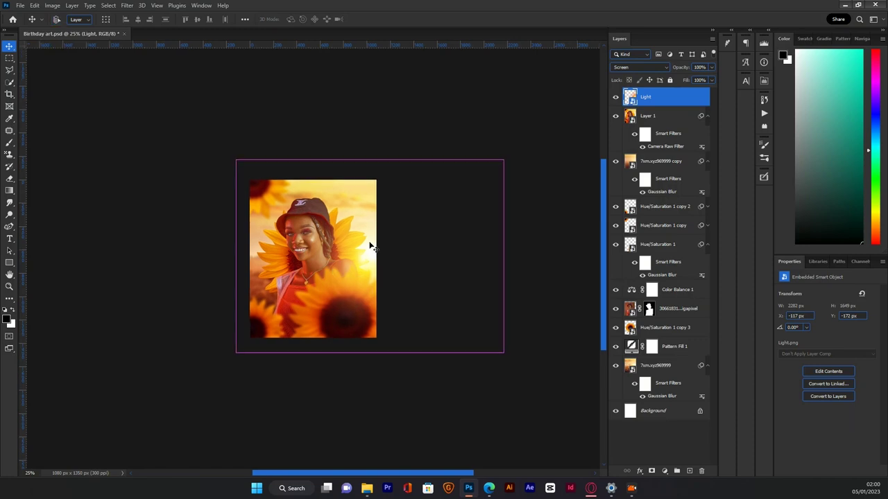
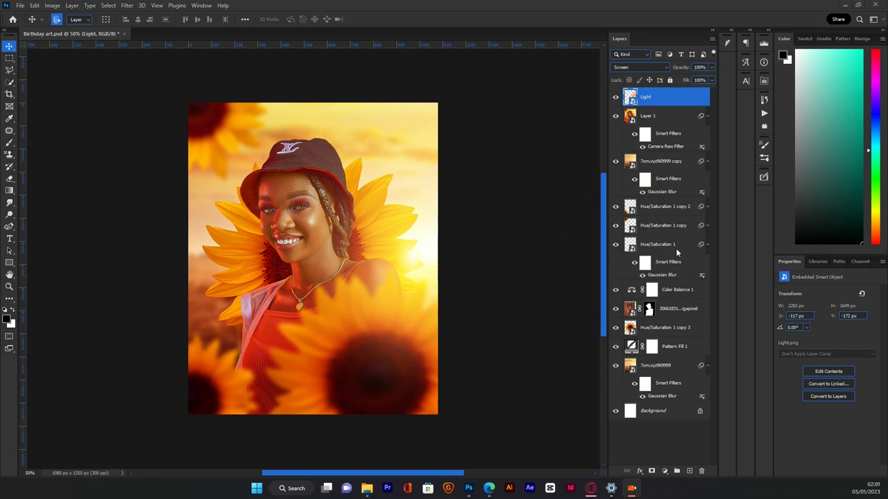
# - Add an empty Layer 2 above Light and set the gradient's left colour stop to black
pyautogui.click(690, 471)
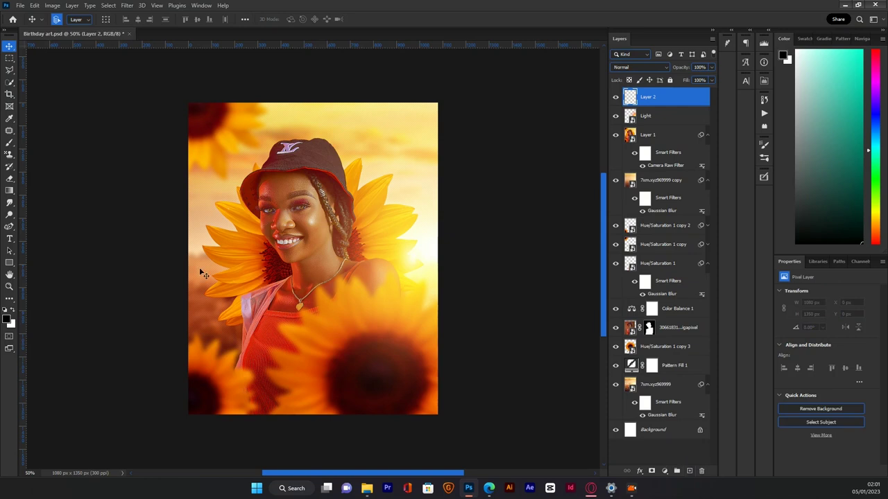
pyautogui.press('g')
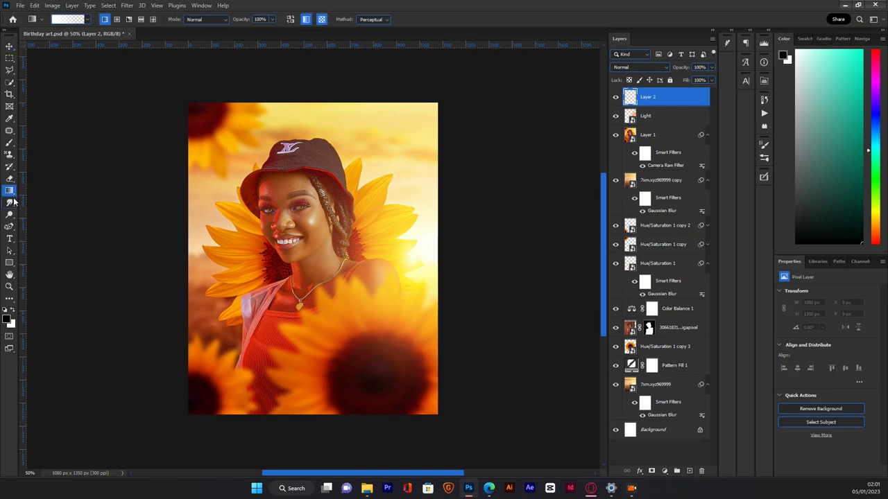
pyautogui.click(67, 19)
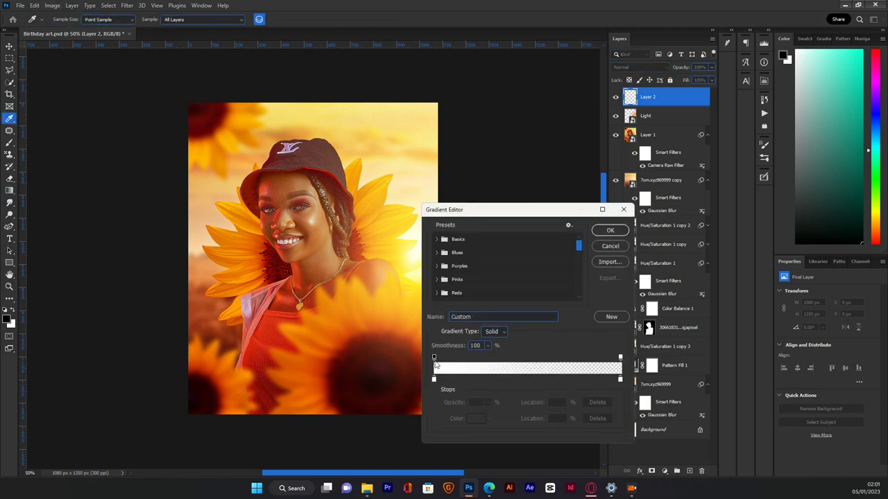
pyautogui.click(435, 376)
pyautogui.doubleClick(433, 380)
pyautogui.click(595, 328)
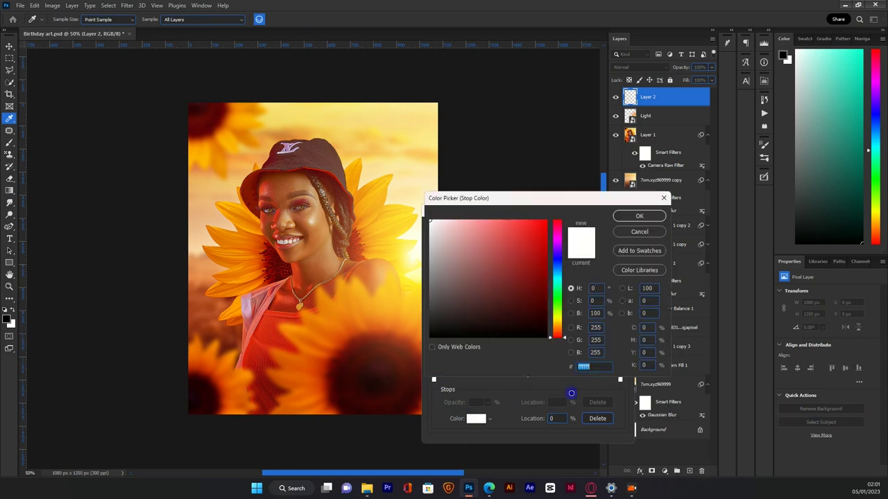
pyautogui.write('000000')
pyautogui.press('Return')
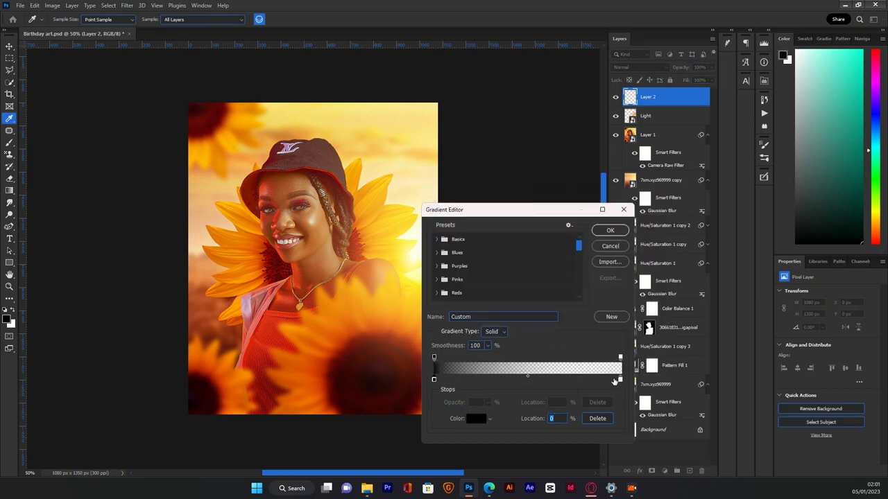
# - Make the right stop black at 0% opacity for a black-to-transparent gradient
pyautogui.click(621, 380)
pyautogui.click(477, 419)
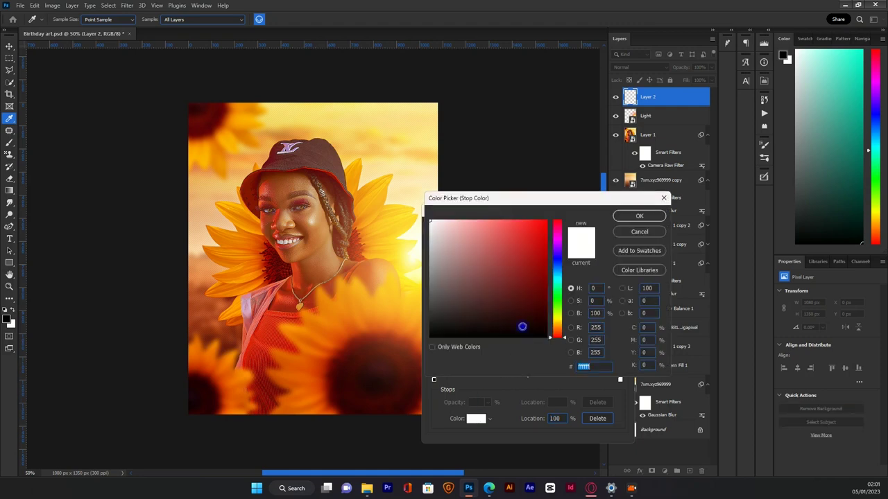
pyautogui.moveTo(523, 327); pyautogui.dragTo(549, 338)
pyautogui.press('Return')
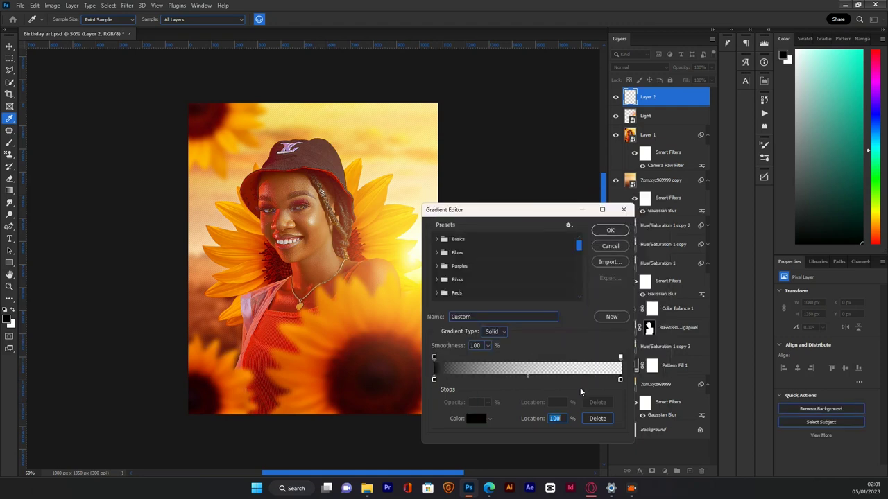
pyautogui.click(620, 358)
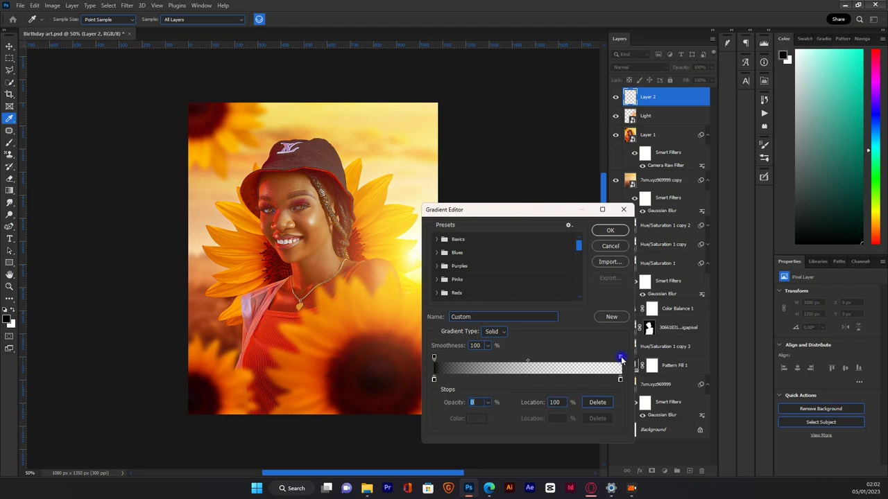
pyautogui.click(434, 358)
pyautogui.click(620, 357)
pyautogui.click(610, 231)
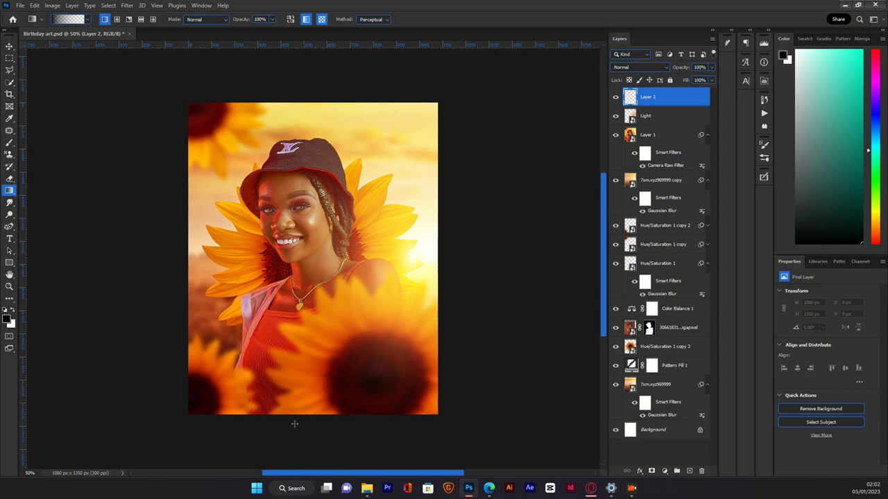
# - Draw a short black-to-transparent gradient along the canvas bottom on Layer 2
pyautogui.moveTo(294, 423); pyautogui.dragTo(294, 364)
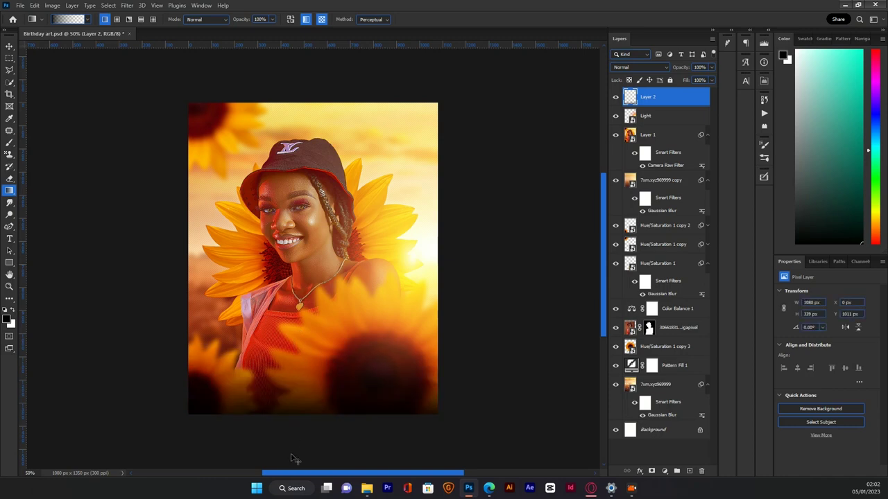
pyautogui.hotkey('ctrl', 'z')
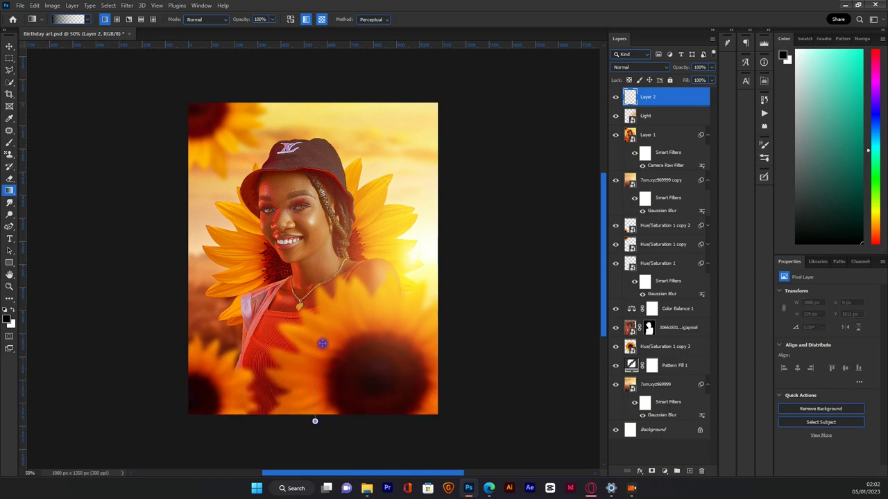
pyautogui.hotkey('ctrl', 'shift', 'z')
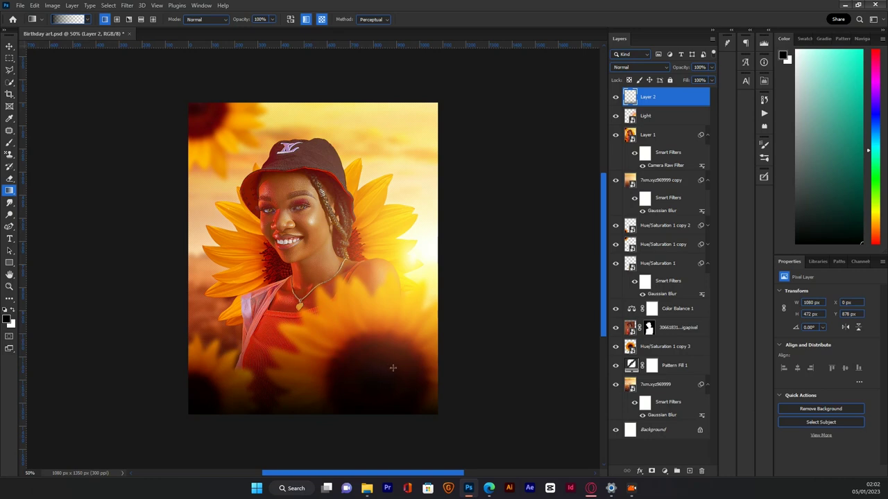
pyautogui.moveTo(306, 340); pyautogui.dragTo(301, 426)
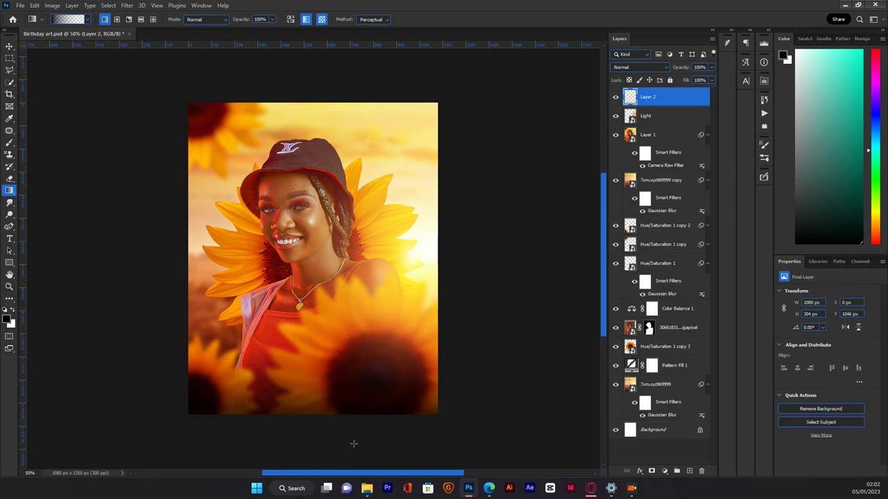
pyautogui.click(10, 46)
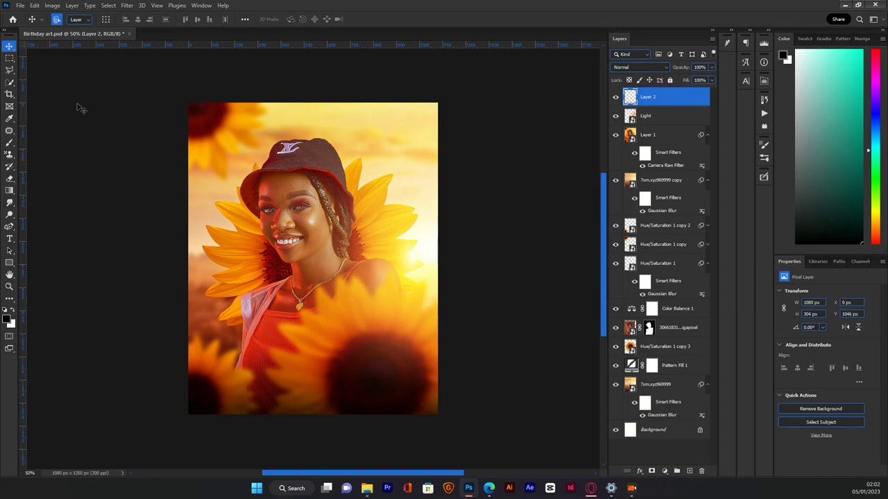
# - Open Day 19.psd from Recent files and select its Makinwa title and HANGOUT bar layers
pyautogui.click(12, 20)
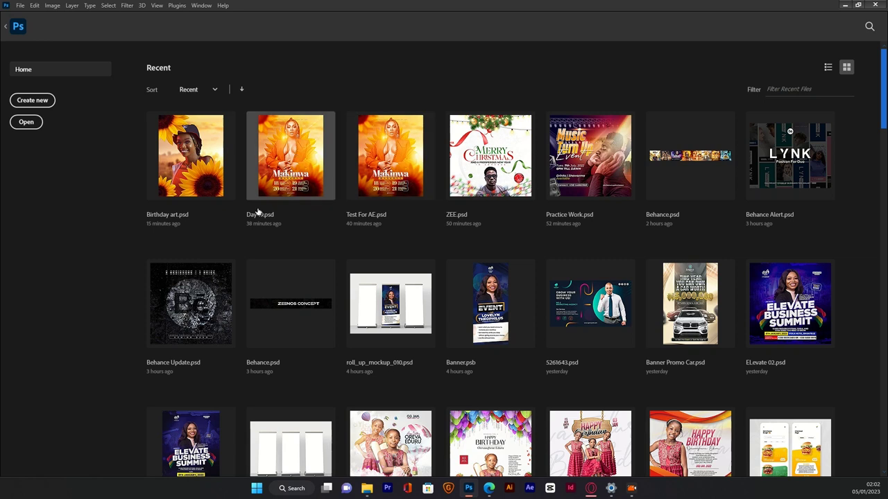
pyautogui.click(299, 196)
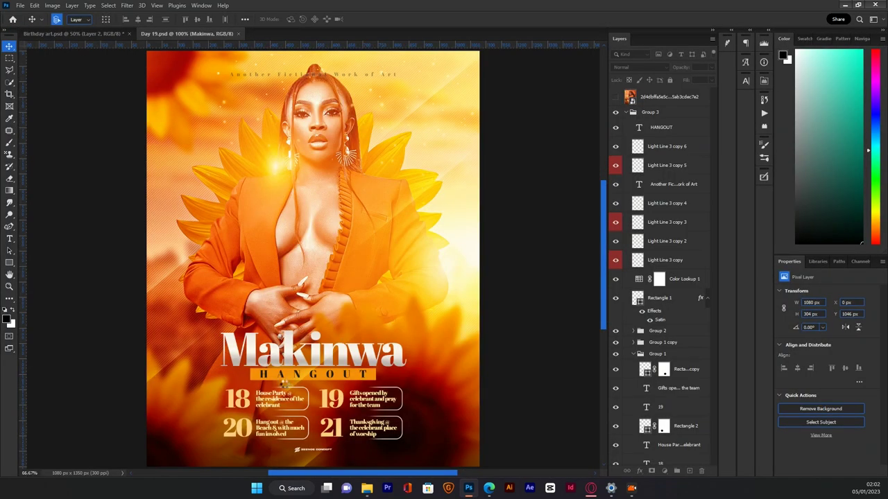
pyautogui.click(285, 381)
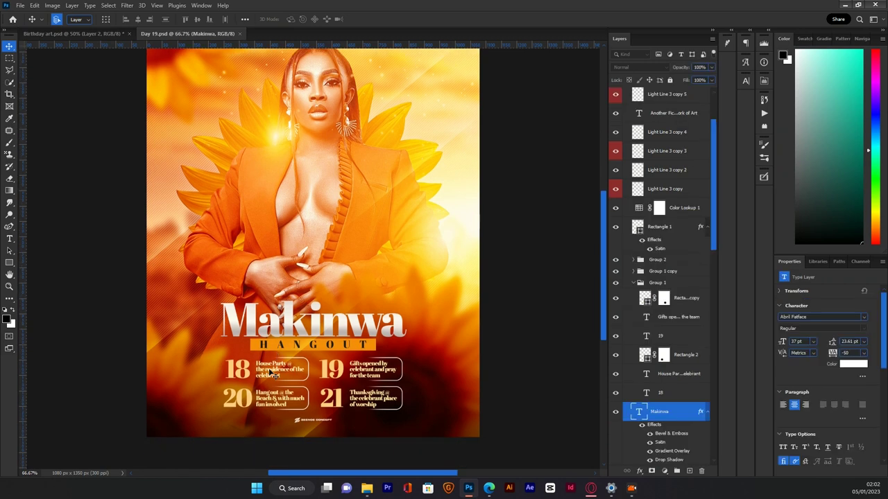
pyautogui.keyDown('shift'); pyautogui.click(373, 351); pyautogui.keyUp('shift')
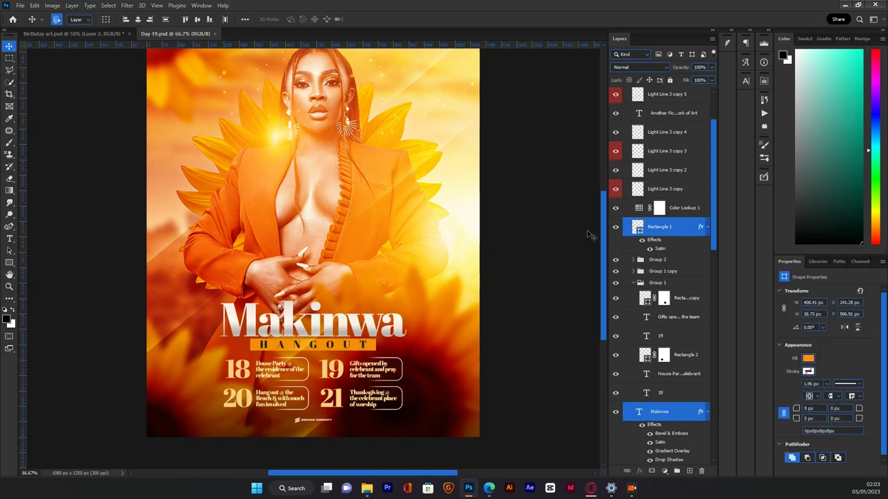
pyautogui.scroll(2, 628, 239)
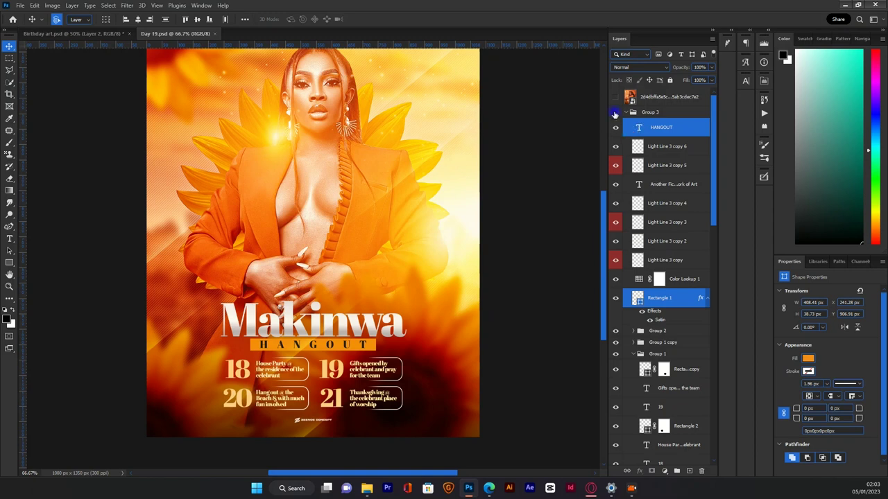
# - Select the title, tagline and event-box groups in Day 19 after checking their contents
pyautogui.click(614, 113)
pyautogui.click(614, 113)
pyautogui.click(615, 113)
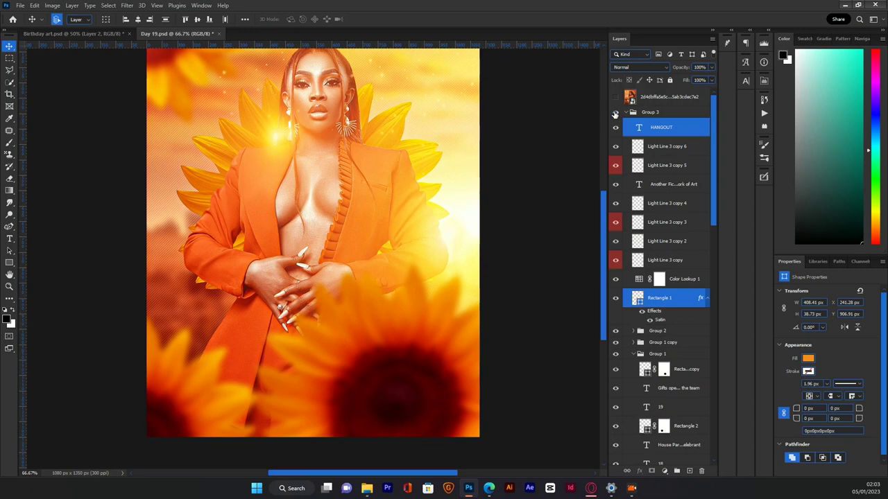
pyautogui.click(614, 113)
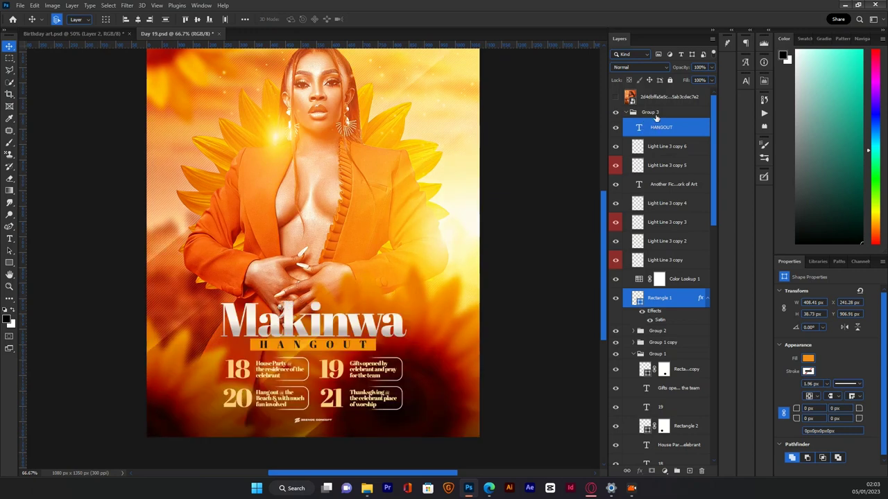
pyautogui.keyDown('ctrl'); pyautogui.click(675, 185); pyautogui.keyUp('ctrl')
pyautogui.press('ctrl')
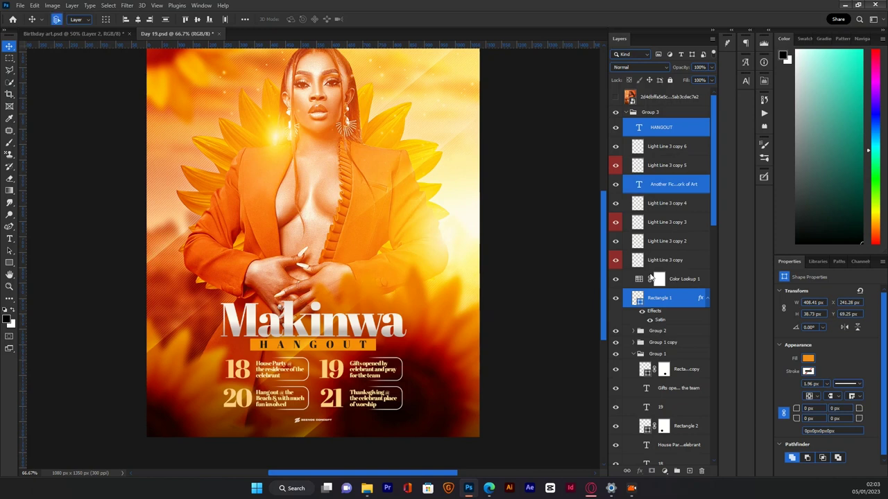
pyautogui.click(616, 332)
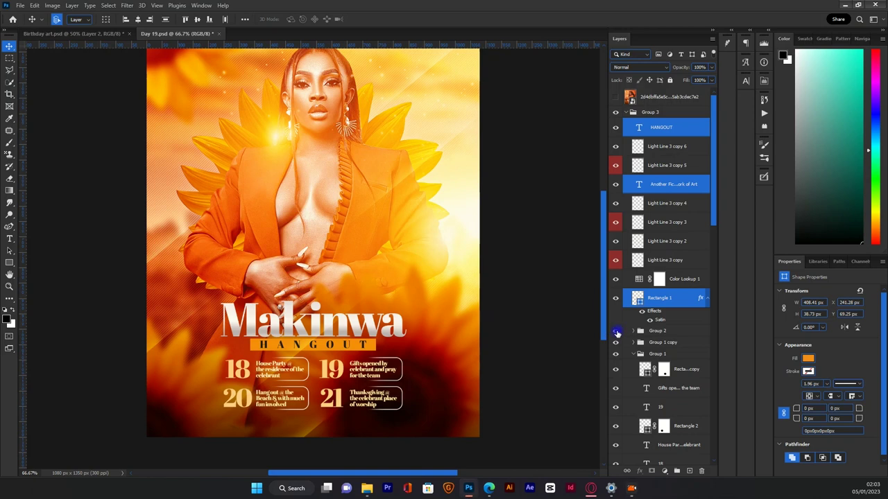
pyautogui.click(616, 332)
pyautogui.click(616, 343)
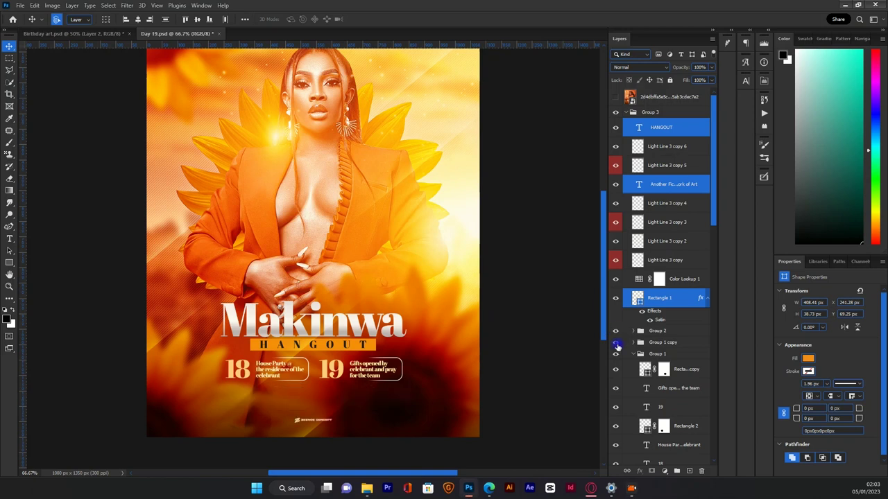
pyautogui.click(616, 343)
pyautogui.keyDown('ctrl'); pyautogui.click(665, 342); pyautogui.keyUp('ctrl')
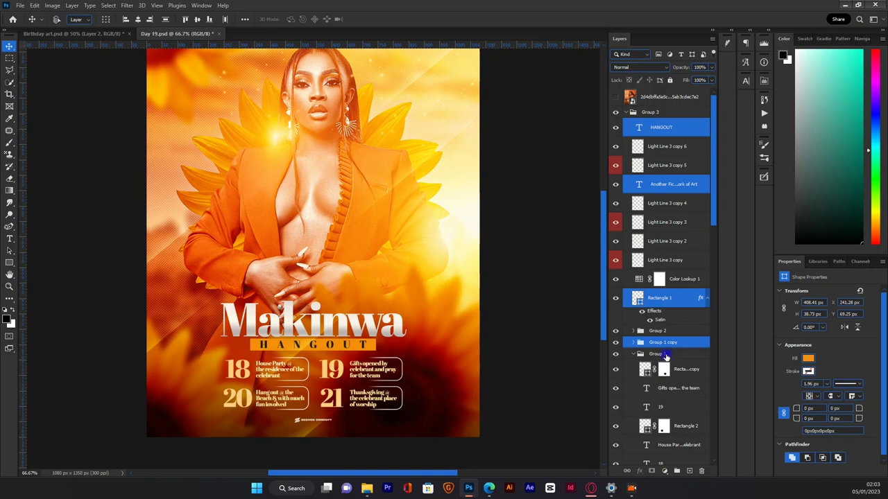
pyautogui.keyDown('ctrl'); pyautogui.click(665, 354); pyautogui.keyUp('ctrl')
pyautogui.scroll(-5, 664, 357)
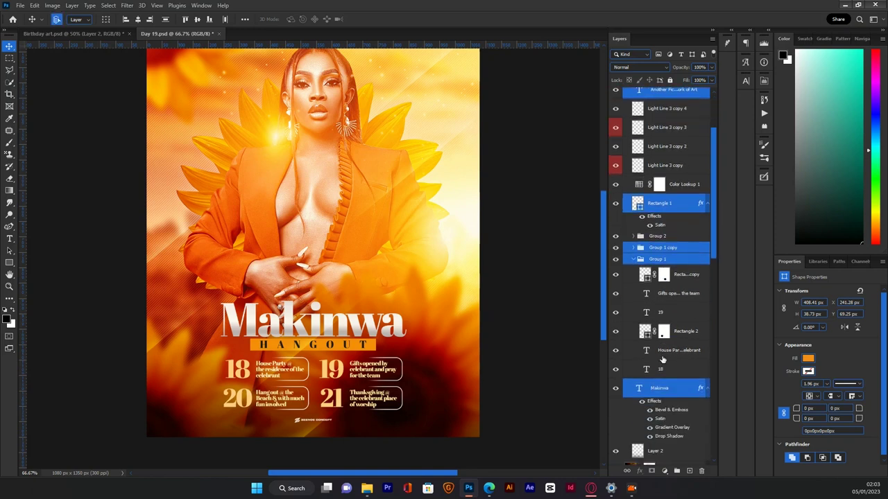
pyautogui.scroll(-1, 662, 358)
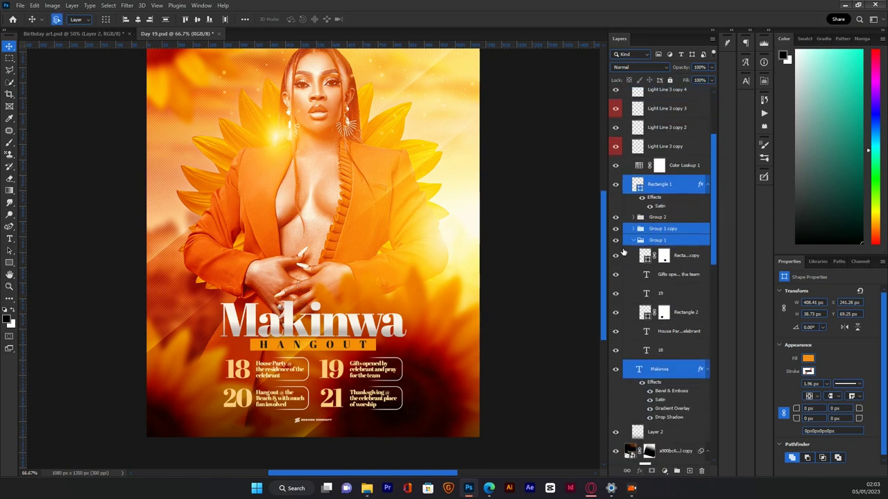
# - Paste the copied title and event layers into Birthday art and select the Makinwa title
pyautogui.click(99, 34)
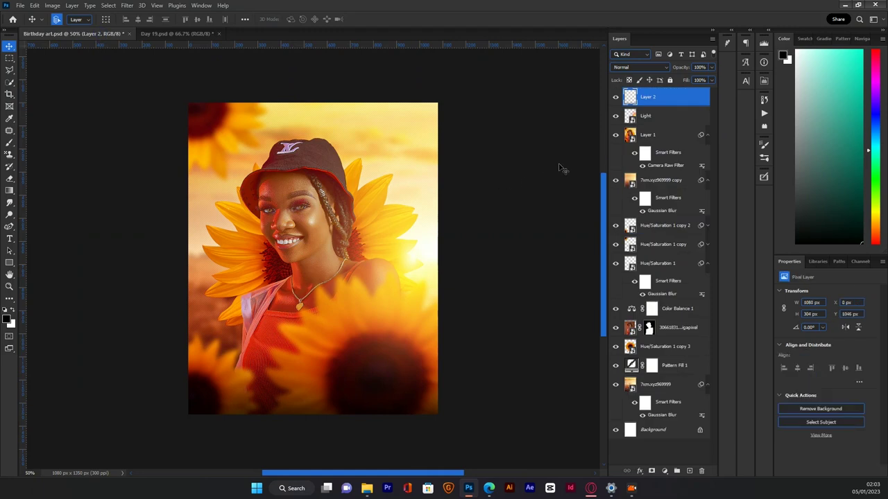
pyautogui.hotkey('ctrl', 'v')
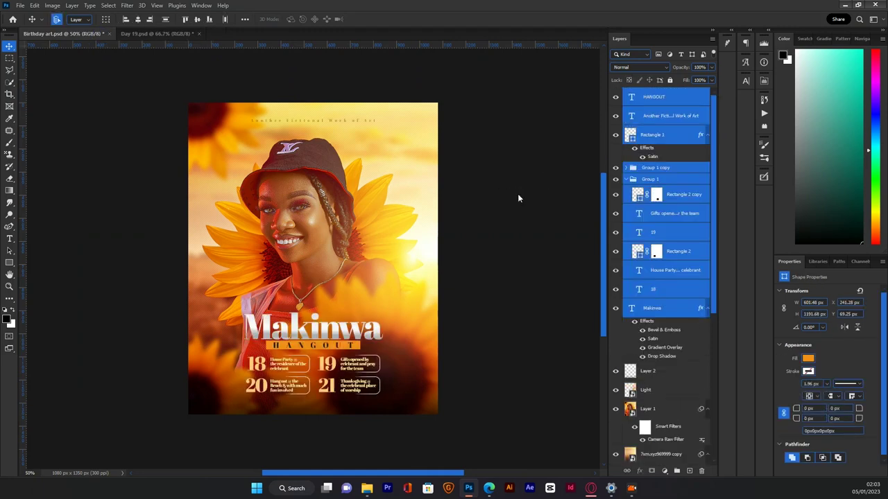
pyautogui.click(489, 349)
pyautogui.click(341, 336)
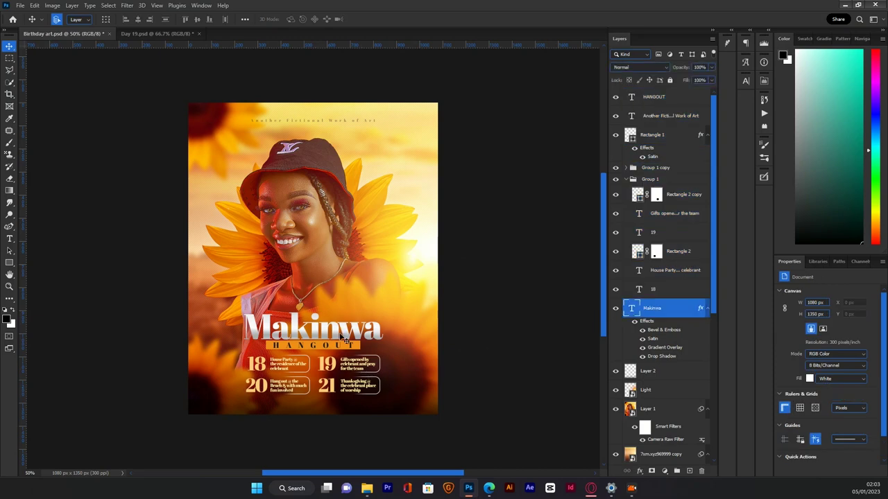
# - Retype the title as 'Birthday' and the HANGOUT line as 'SOIREE'
pyautogui.doubleClick(344, 339)
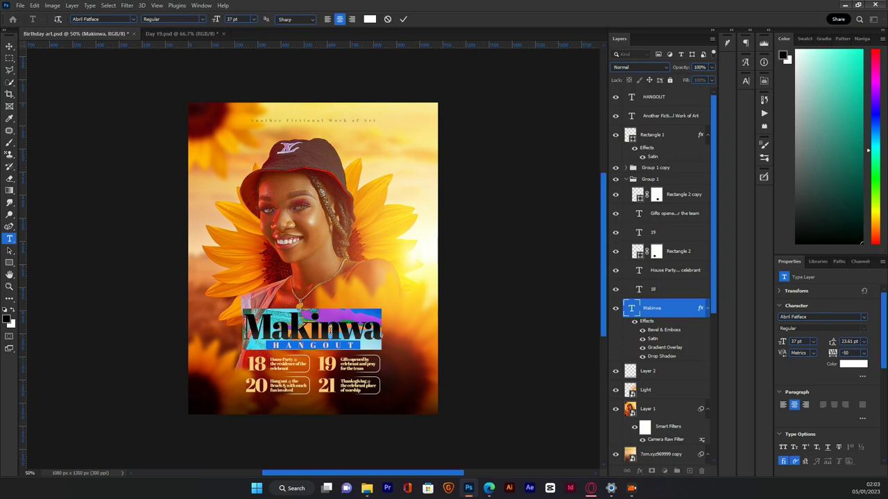
pyautogui.write('Birthday')
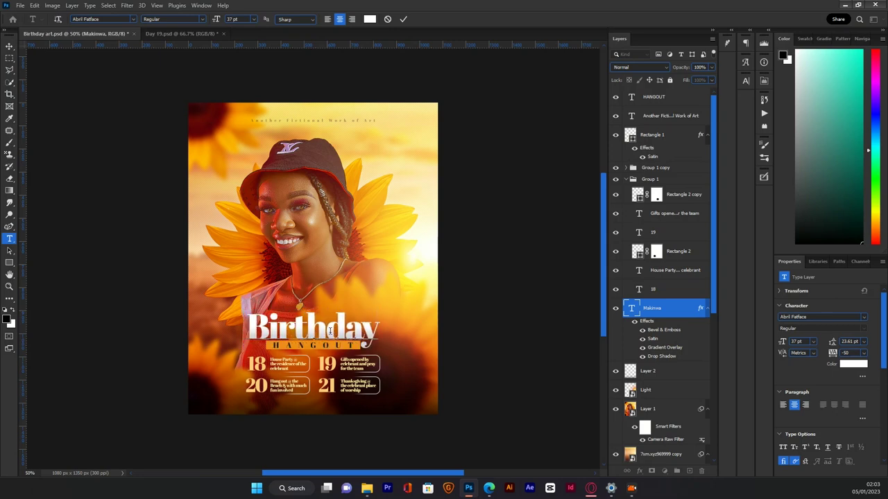
pyautogui.hotkey('ctrl', 'Return')
pyautogui.press('v')
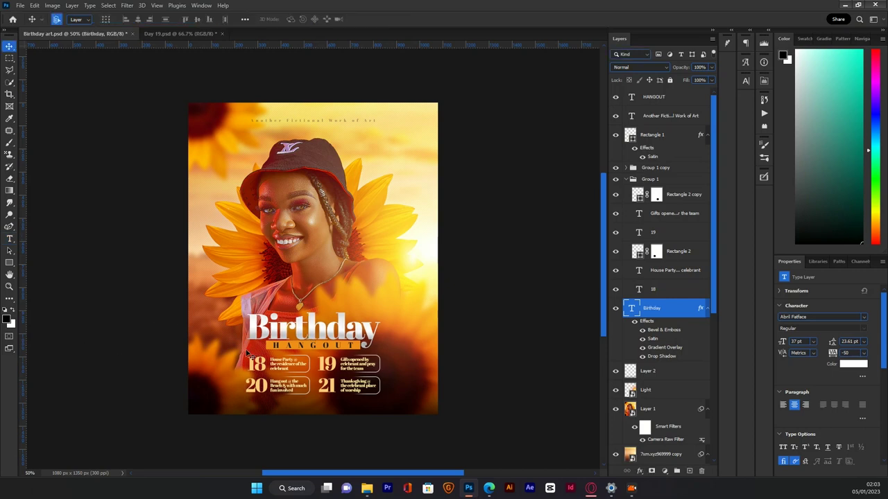
pyautogui.doubleClick(299, 346)
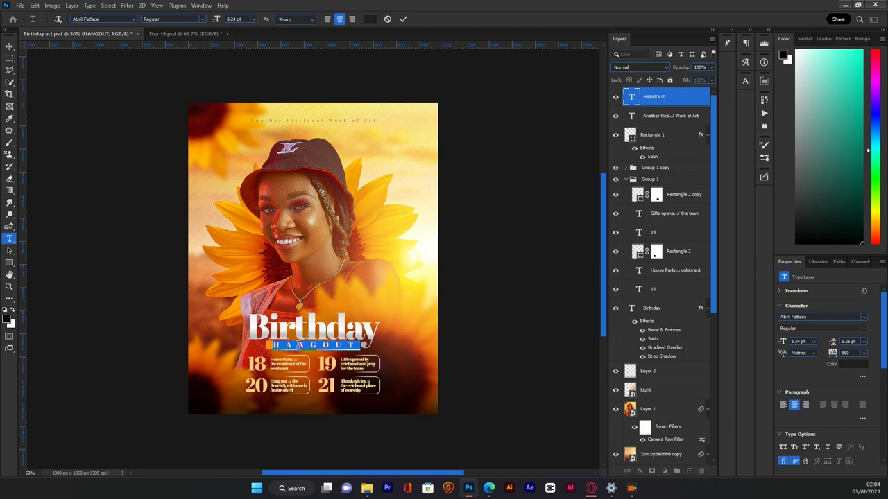
pyautogui.write('SOIREE')
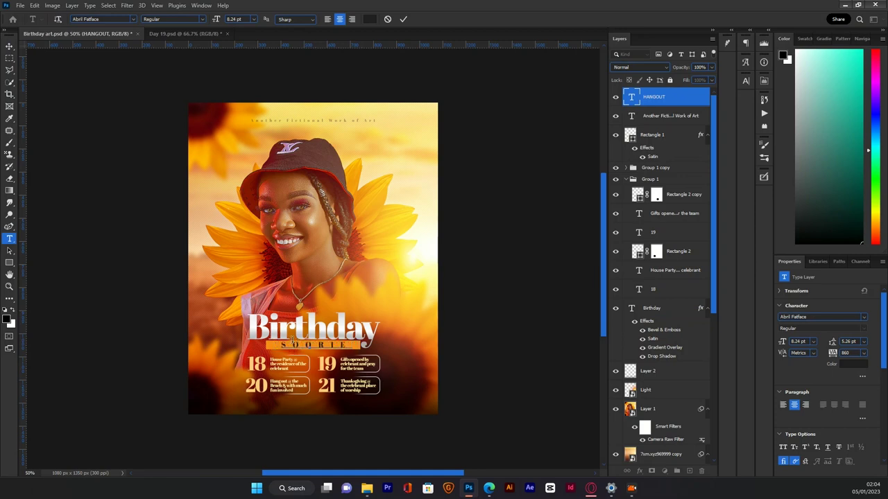
pyautogui.hotkey('ctrl', 'Return')
pyautogui.press('v')
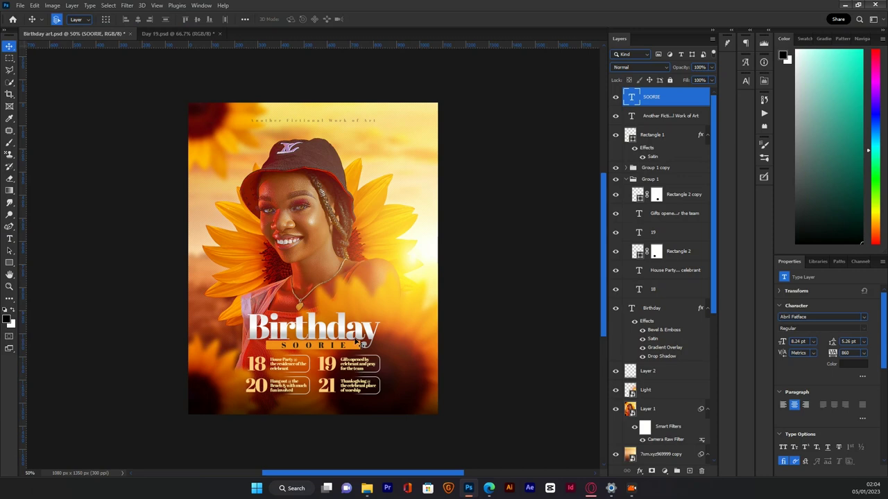
# - Narrow the orange bar to about 337 px and shift it with SOIREE to the right
pyautogui.click(355, 347)
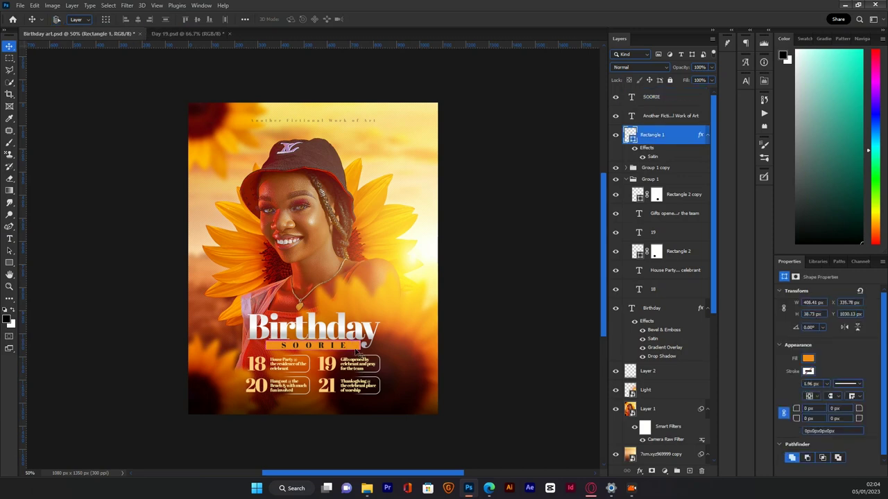
pyautogui.hotkey('ctrl', 't')
pyautogui.moveTo(368, 345); pyautogui.dragTo(357, 342)
pyautogui.press('Return')
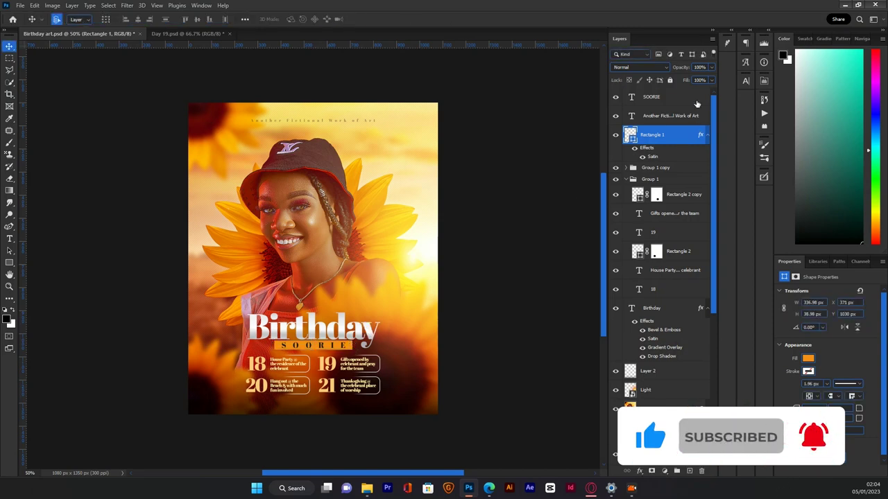
pyautogui.keyDown('ctrl'); pyautogui.click(687, 96); pyautogui.keyUp('ctrl')
pyautogui.hotkey('shift', 'Right')
pyautogui.hotkey('shift', 'Right')
pyautogui.hotkey('shift', 'Right')
pyautogui.hotkey('shift', 'Right')
pyautogui.hotkey('shift', 'Right')
pyautogui.hotkey('shift', 'Right')
pyautogui.hotkey('shift', 'Right')
pyautogui.hotkey('shift', 'Right')
pyautogui.hotkey('shift', 'Right')
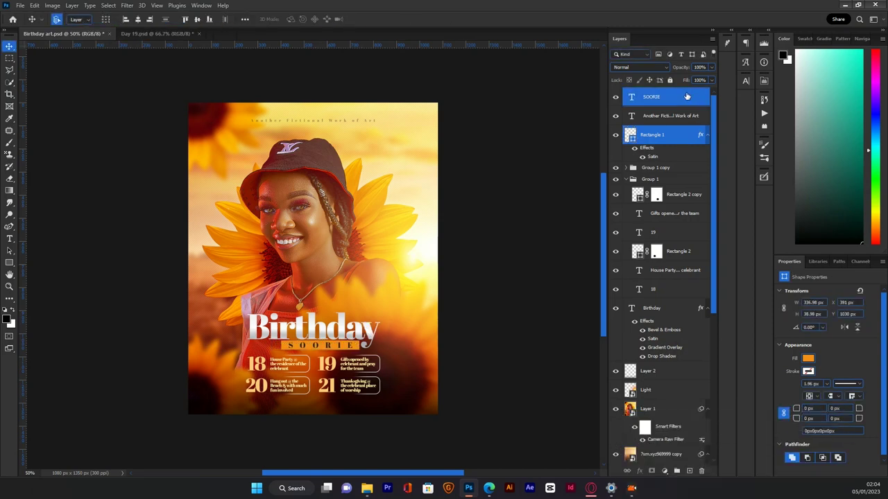
pyautogui.hotkey('shift', 'Right')
pyautogui.hotkey('shift', 'Right')
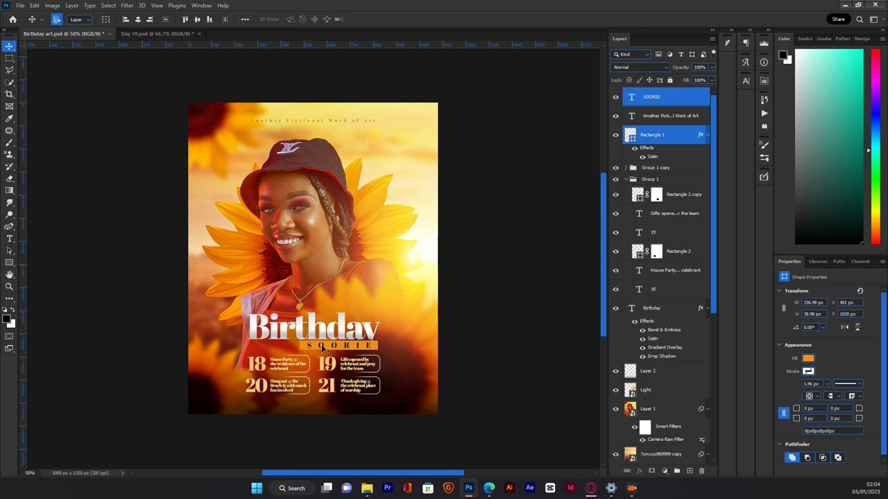
# - Duplicate the SOIREE text to the left of the bar
pyautogui.click(368, 347)
pyautogui.click(368, 347)
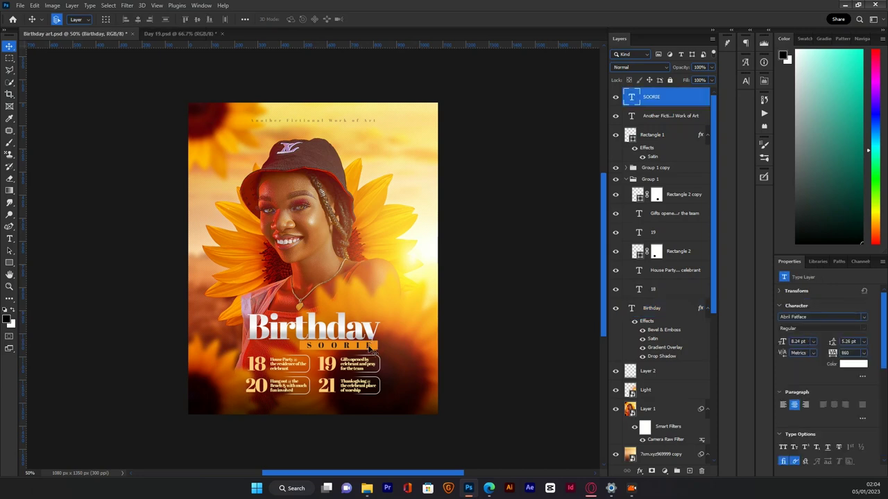
pyautogui.moveTo(319, 344); pyautogui.dragTo(258, 349)
# - Replace the duplicated text with '>>>>>'
pyautogui.doubleClick(258, 347)
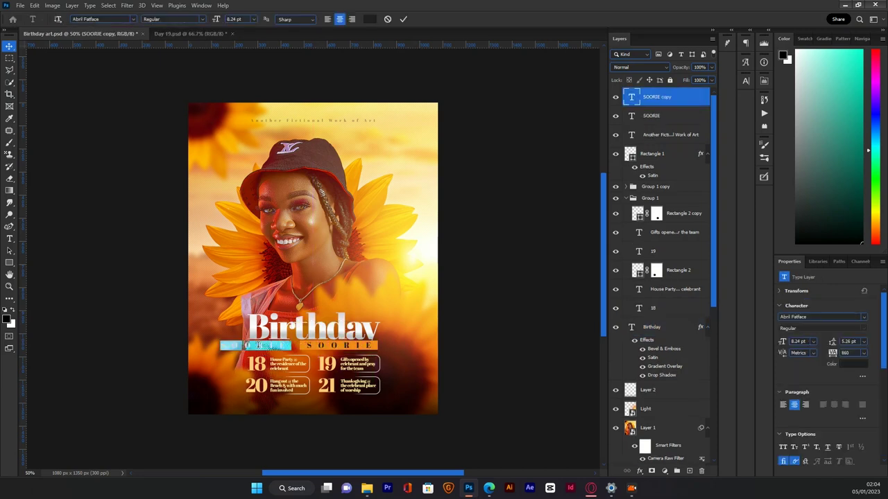
pyautogui.press('BackSpace')
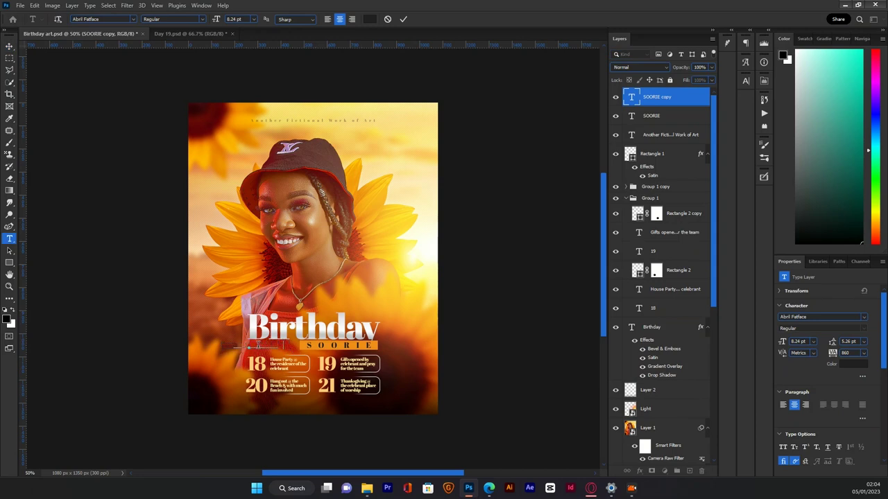
pyautogui.press('ctrl')
pyautogui.hotkey('ctrl', 'a')
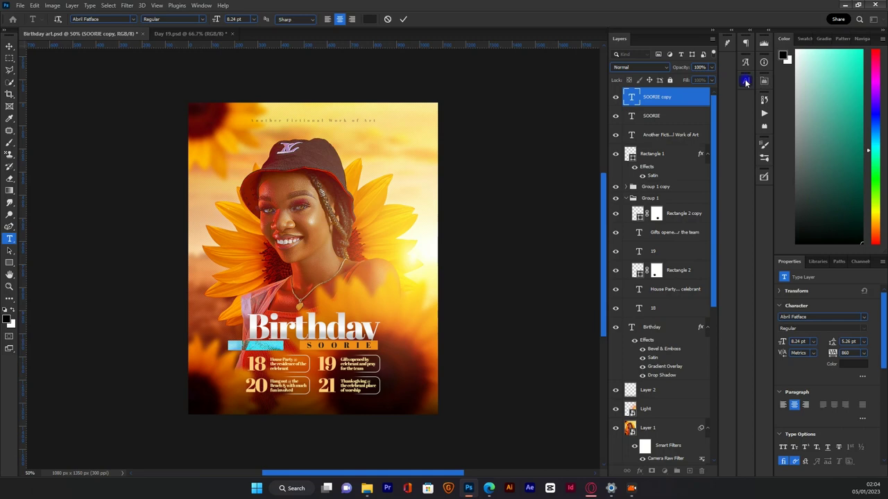
pyautogui.click(745, 81)
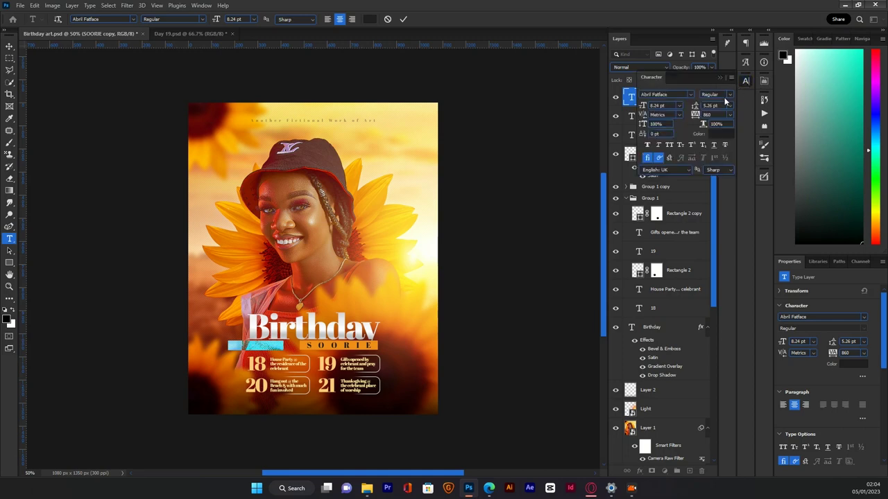
pyautogui.click(647, 145)
pyautogui.hotkey('ctrl', 'Return')
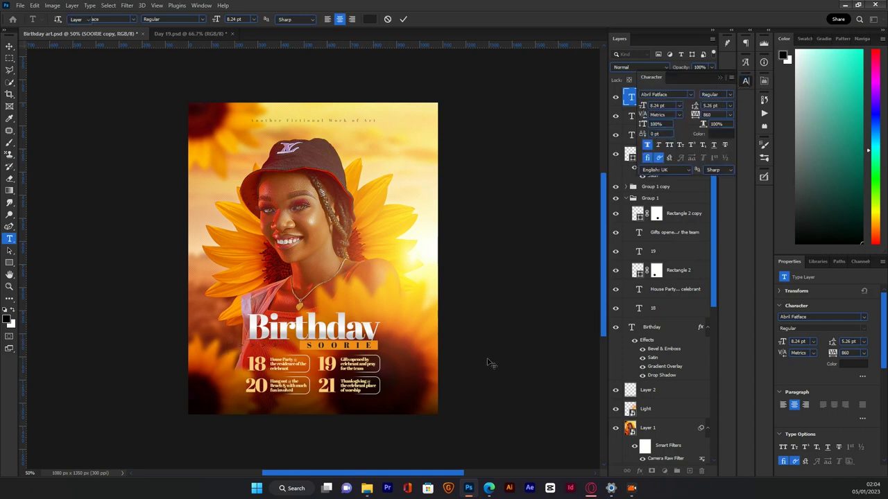
pyautogui.press('v')
# - Set the arrows' tracking to 260, move them 87 px beside the bar, and colour them white
pyautogui.moveTo(832, 353); pyautogui.dragTo(812, 355)
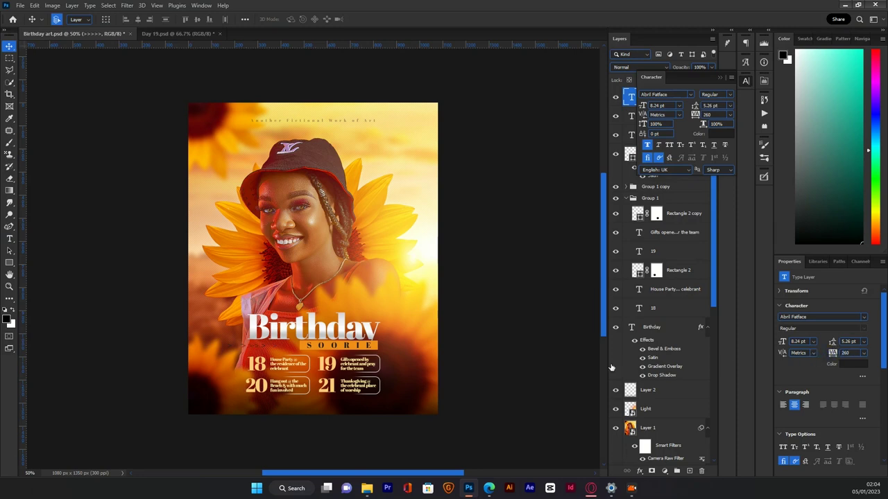
pyautogui.moveTo(254, 349); pyautogui.dragTo(281, 353)
pyautogui.click(850, 369)
pyautogui.click(387, 218)
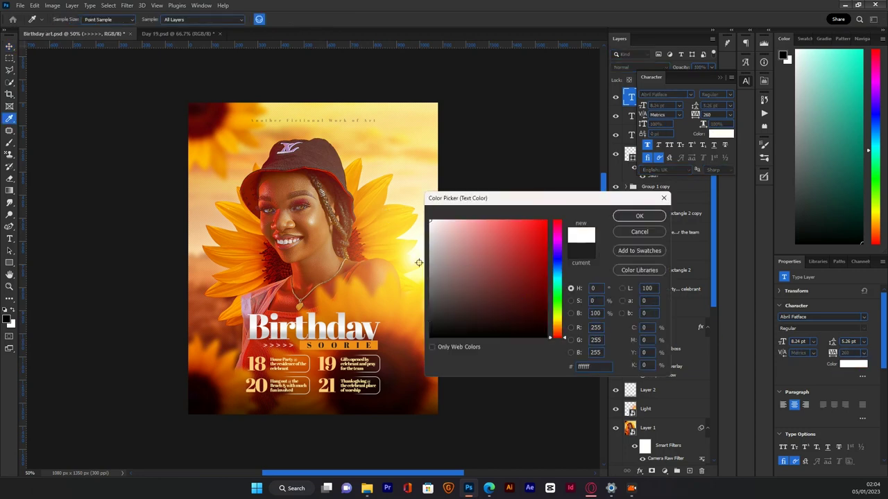
pyautogui.press('Return')
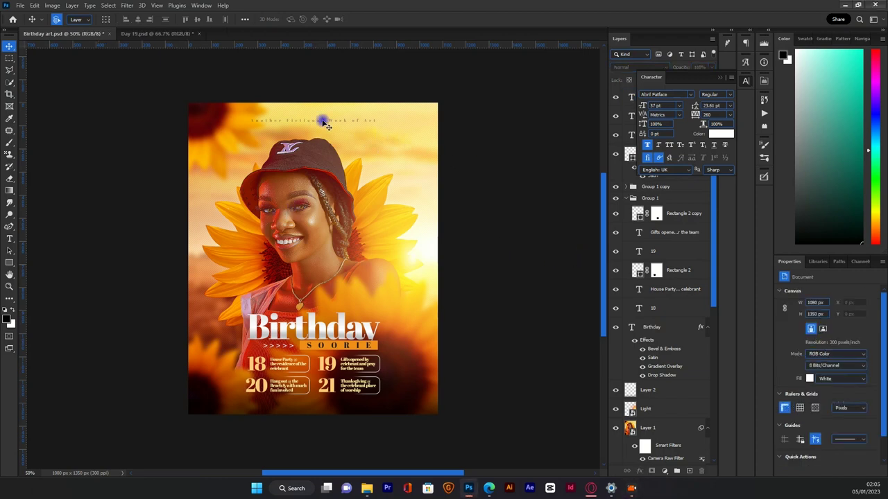
# - Close the floating Character panel and select the Light and Rectangle 2 copy layers
pyautogui.click(721, 79)
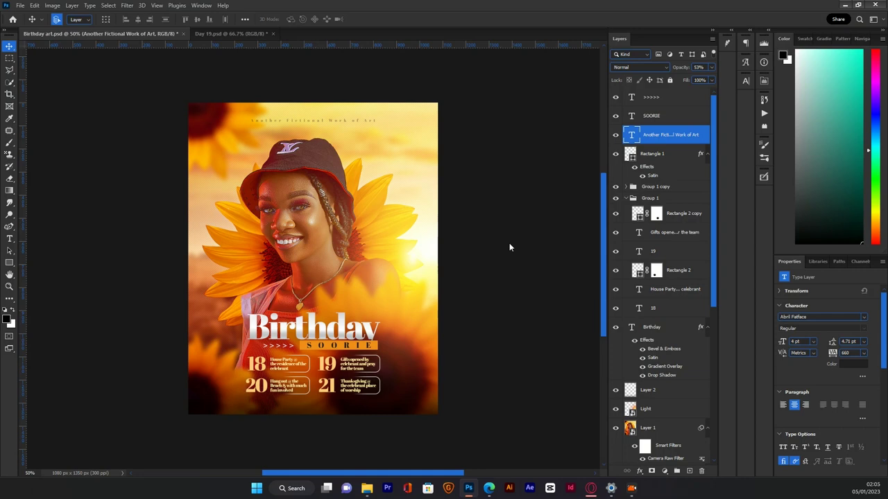
pyautogui.click(375, 362)
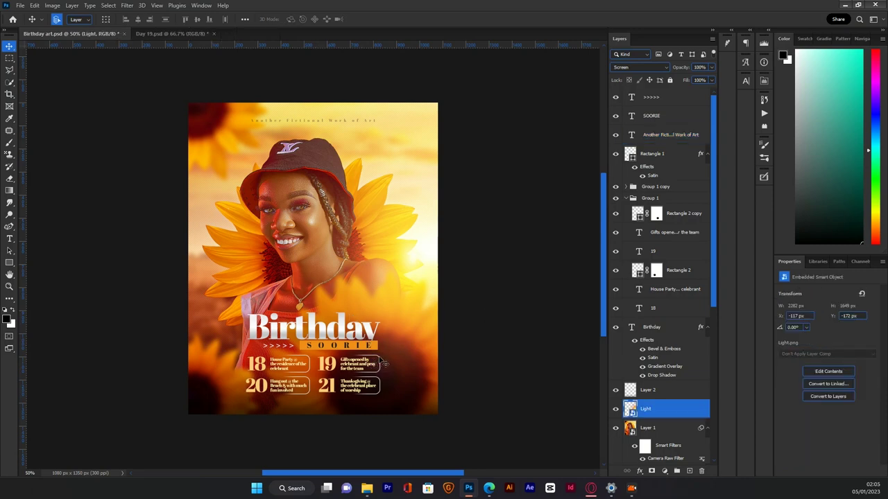
pyautogui.click(382, 361)
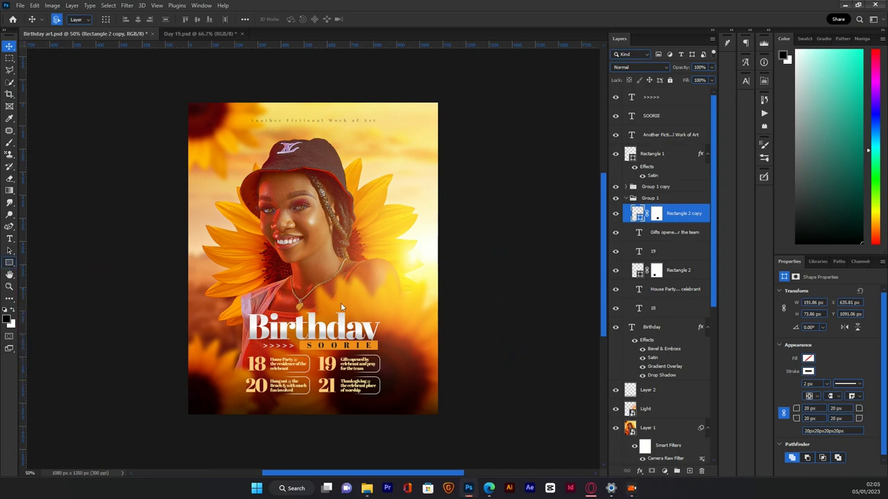
# - Draw a rectangle above the Birthday title with 20 px rounded corners and a layer mask
pyautogui.click(9, 262)
pyautogui.moveTo(267, 263); pyautogui.dragTo(354, 299)
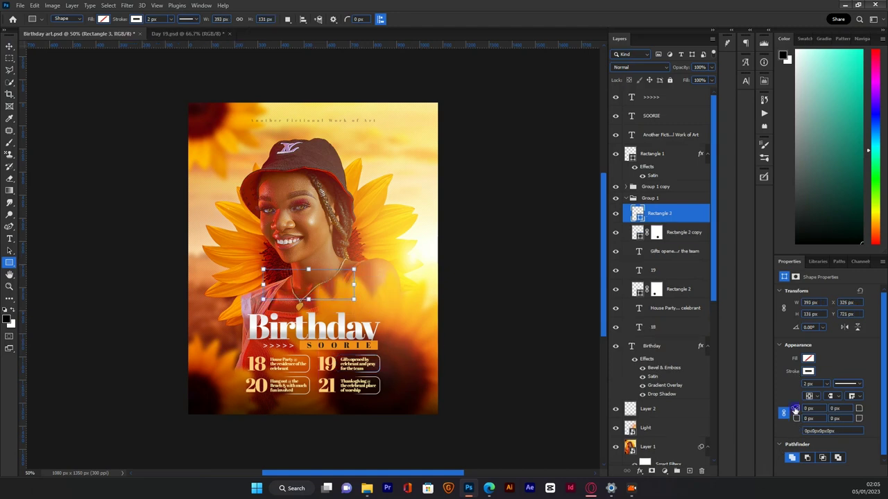
pyautogui.click(804, 410)
pyautogui.moveTo(803, 412); pyautogui.dragTo(813, 410)
pyautogui.click(652, 471)
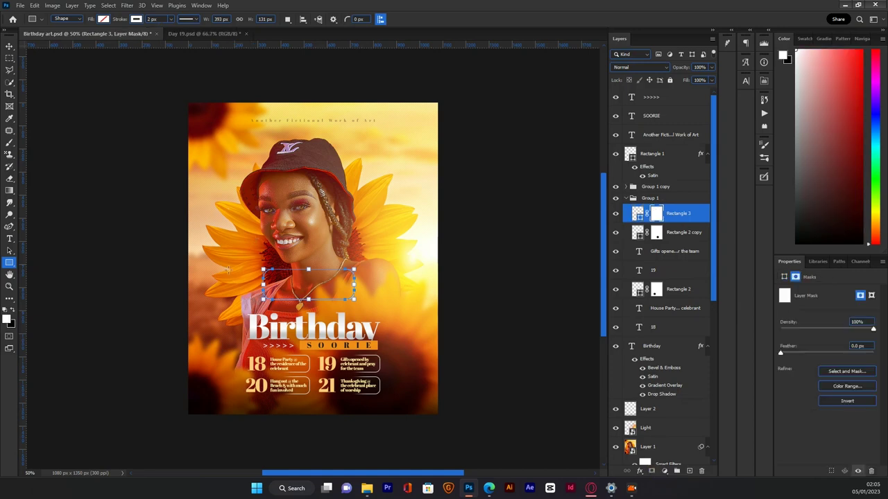
# - Paint black with a 0%-hardness 700 px brush to mask the rectangle's left side
pyautogui.press('b')
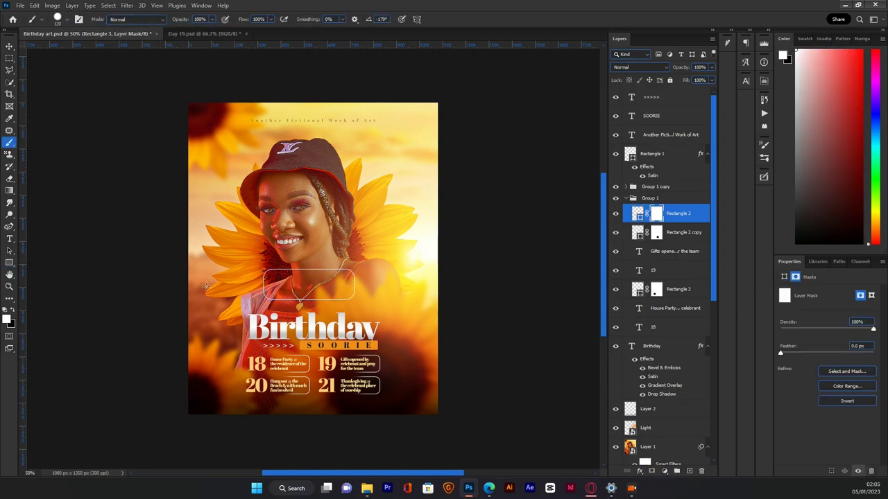
pyautogui.click(61, 18)
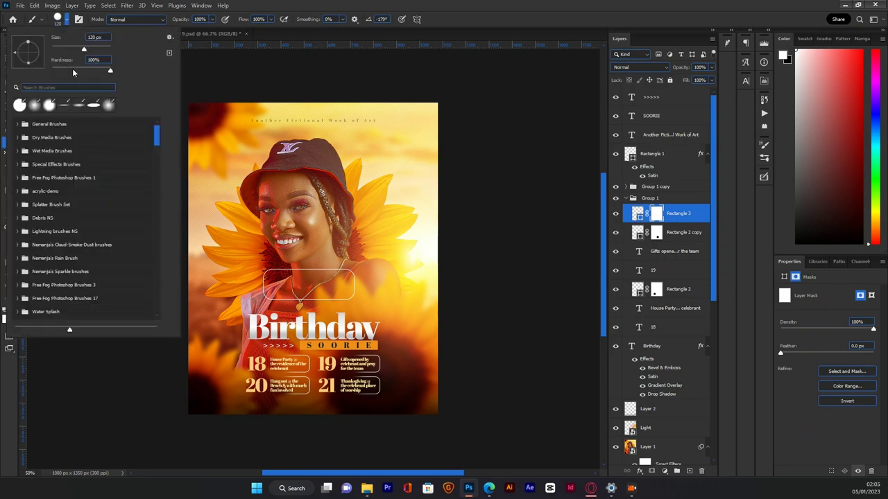
pyautogui.moveTo(72, 70); pyautogui.dragTo(51, 70)
pyautogui.click(7, 414)
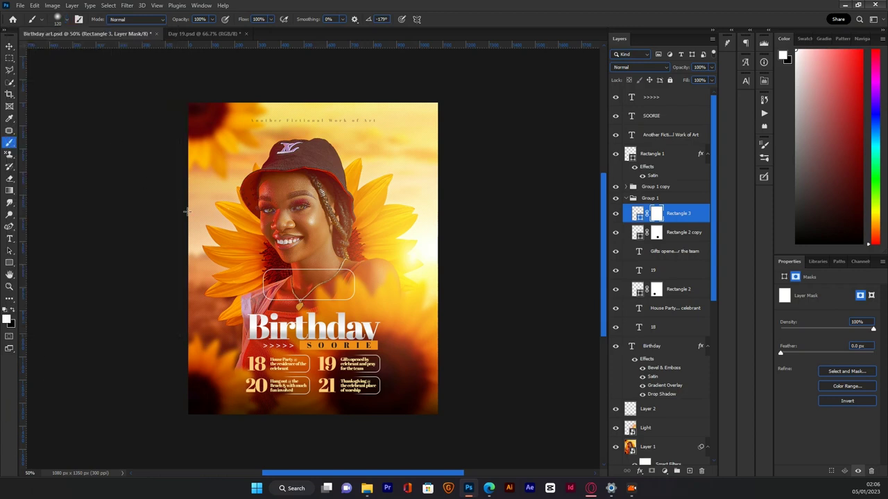
pyautogui.press(']')
pyautogui.press(']')
pyautogui.press(']')
pyautogui.press(']')
pyautogui.press(']')
pyautogui.press(']')
pyautogui.press(']')
pyautogui.press(']')
pyautogui.press(']')
pyautogui.press(']')
pyautogui.press(']')
pyautogui.press(']')
pyautogui.press(']')
pyautogui.press(']')
pyautogui.press(']')
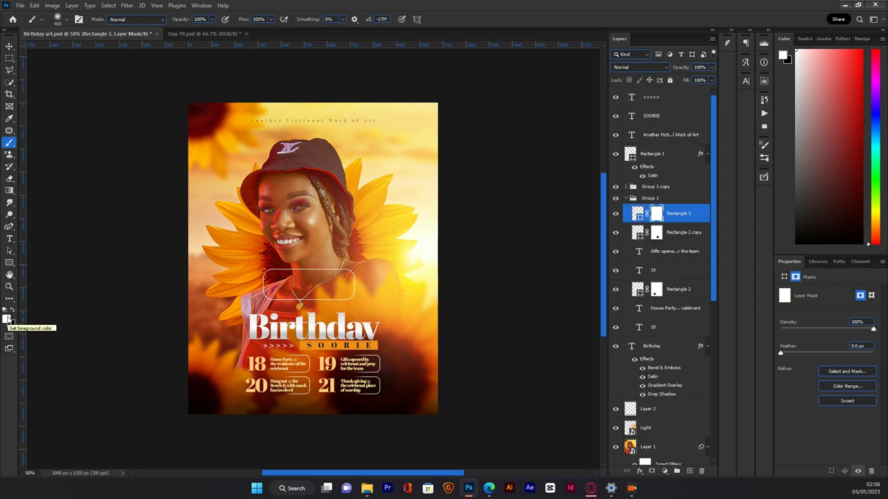
pyautogui.press('d')
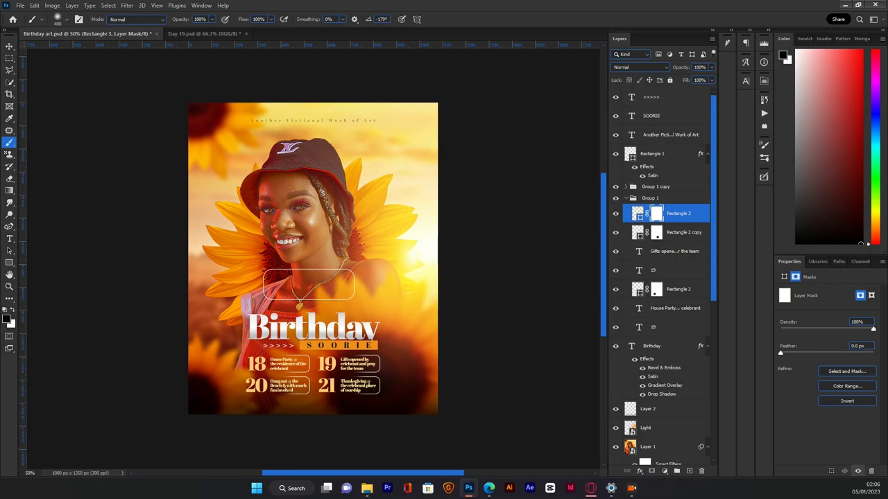
pyautogui.moveTo(254, 278); pyautogui.dragTo(298, 284)
# - Nudge the Light glow layer slightly downward
pyautogui.click(10, 46)
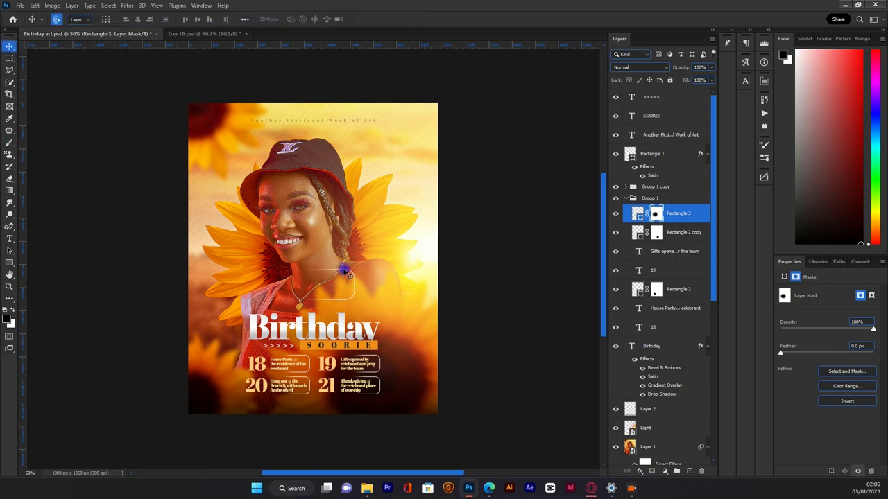
pyautogui.click(344, 270)
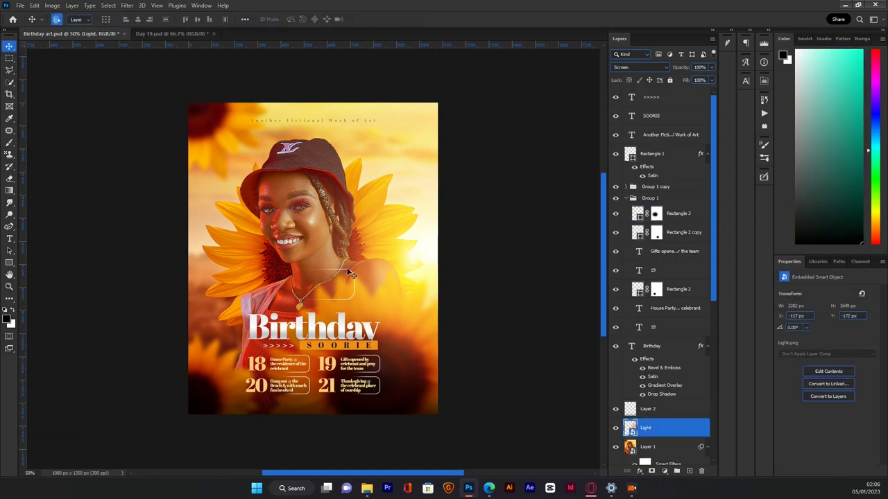
pyautogui.moveTo(353, 276); pyautogui.dragTo(355, 294)
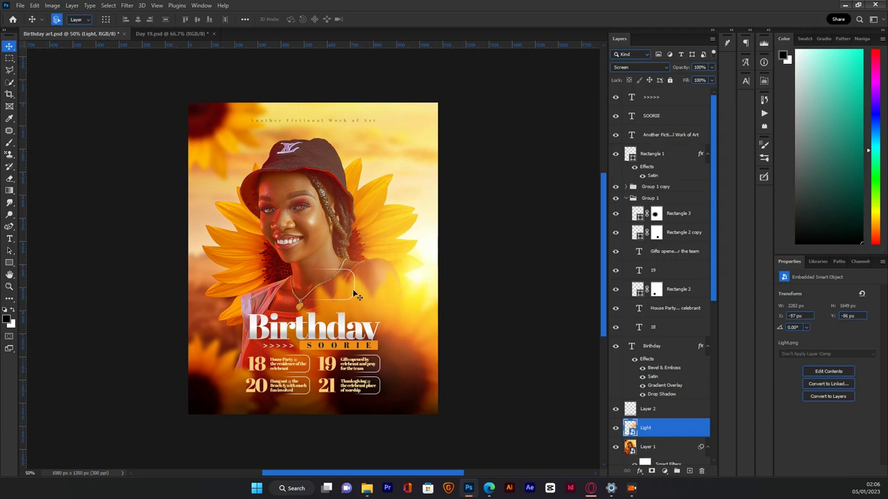
# - Delete the Rectangle 3 rounded box
pyautogui.click(674, 217)
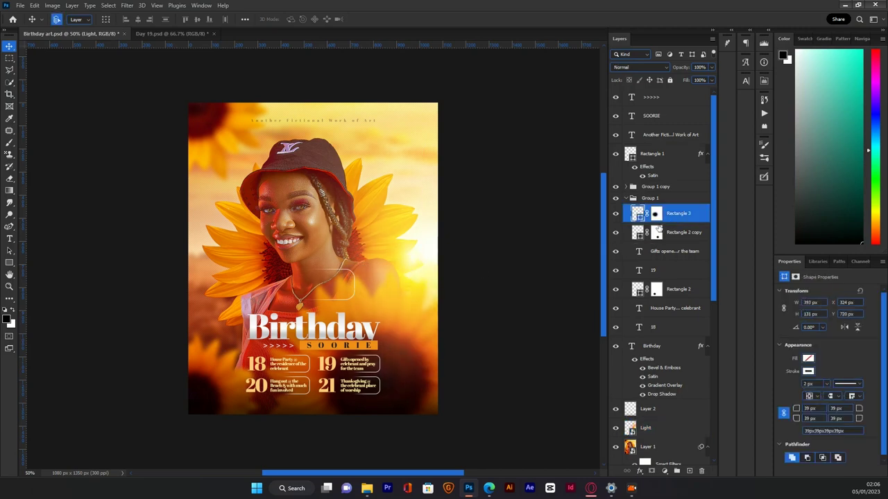
pyautogui.hotkey('ctrl', 't')
pyautogui.moveTo(343, 279); pyautogui.dragTo(390, 380)
pyautogui.press('Return')
pyautogui.press('Delete')
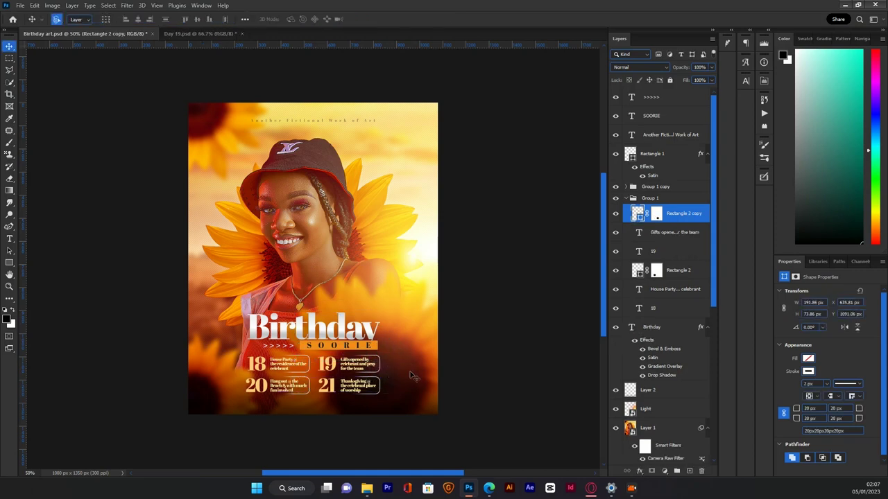
pyautogui.hotkey('alt', '.')
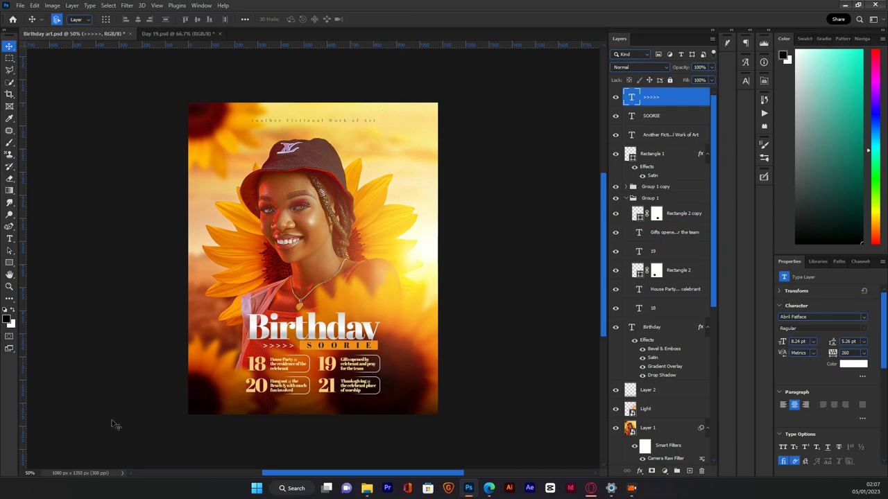
# - Place Light Line 3 copy from the Design For Birthday YT folder onto the flyer
pyautogui.moveTo(368, 489)
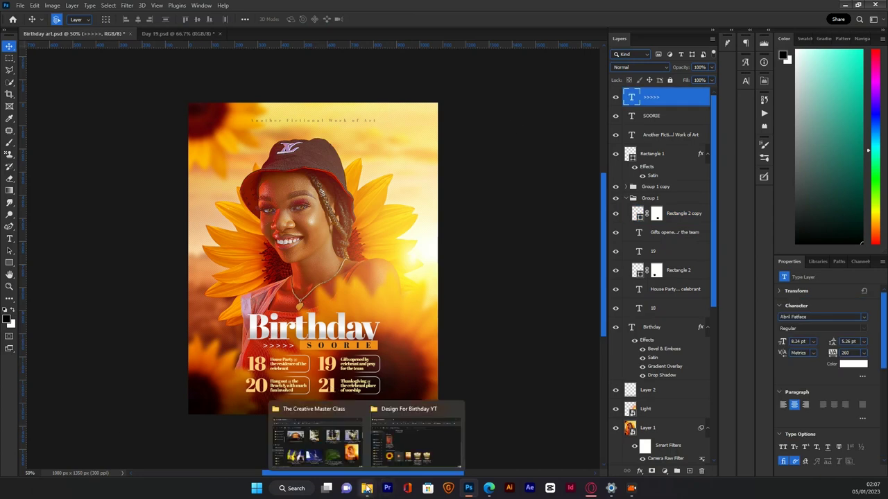
pyautogui.click(412, 435)
pyautogui.scroll(1, 459, 363)
pyautogui.scroll(2, 520, 273)
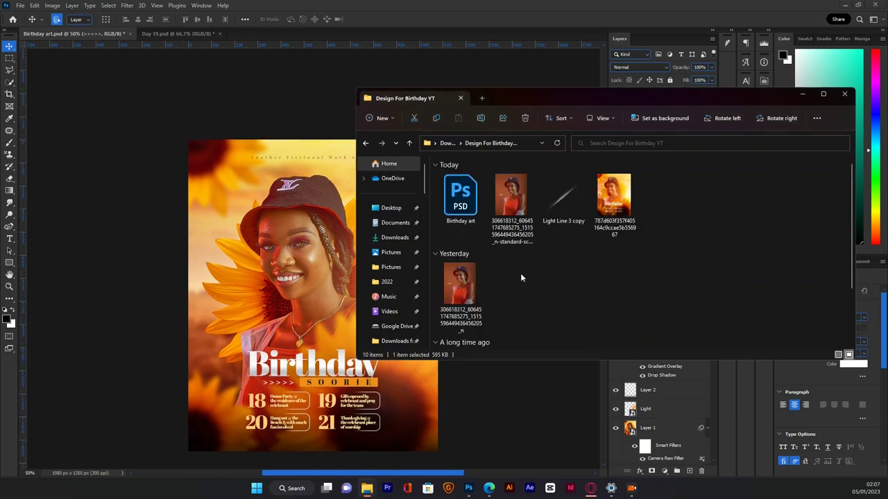
pyautogui.click(615, 201)
pyautogui.click(548, 216)
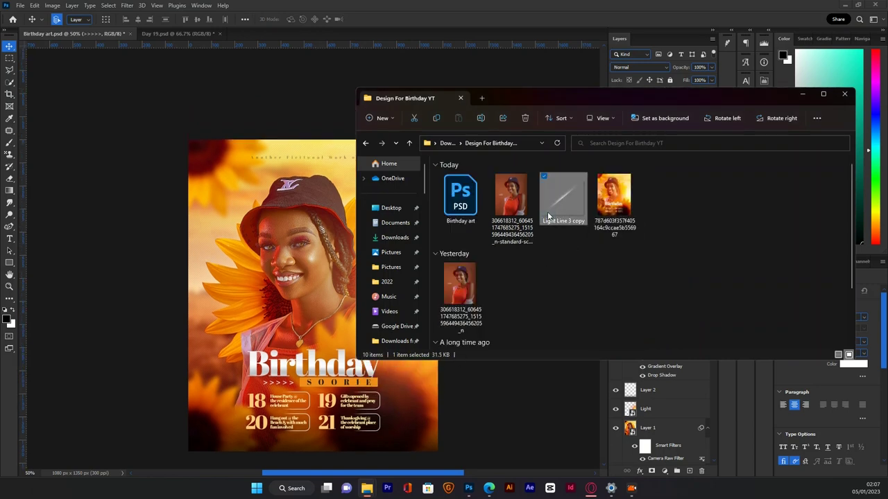
pyautogui.moveTo(548, 216); pyautogui.dragTo(370, 192)
pyautogui.press('Return')
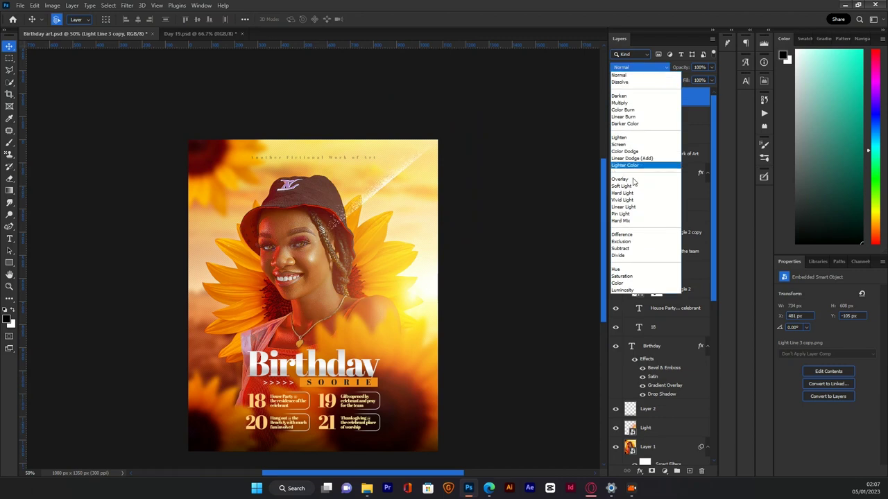
# - Set the Light Line layer to Screen blend mode at 44% opacity
pyautogui.click(629, 147)
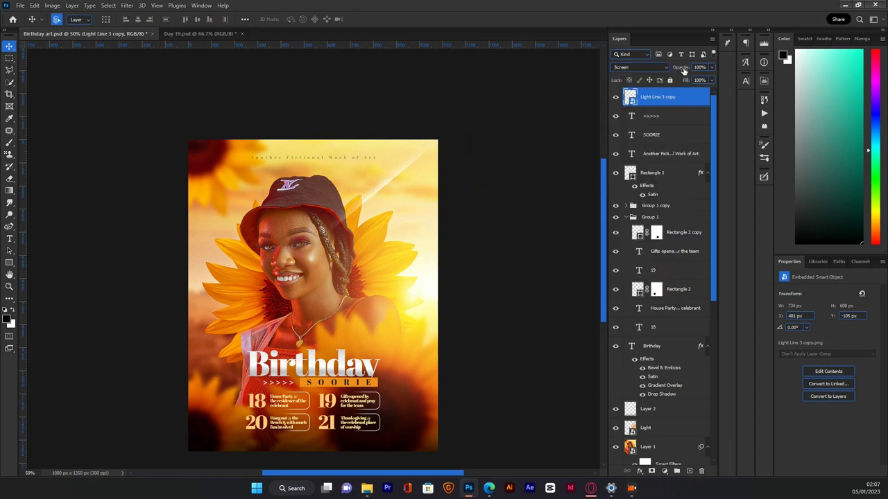
pyautogui.moveTo(676, 69); pyautogui.dragTo(628, 82)
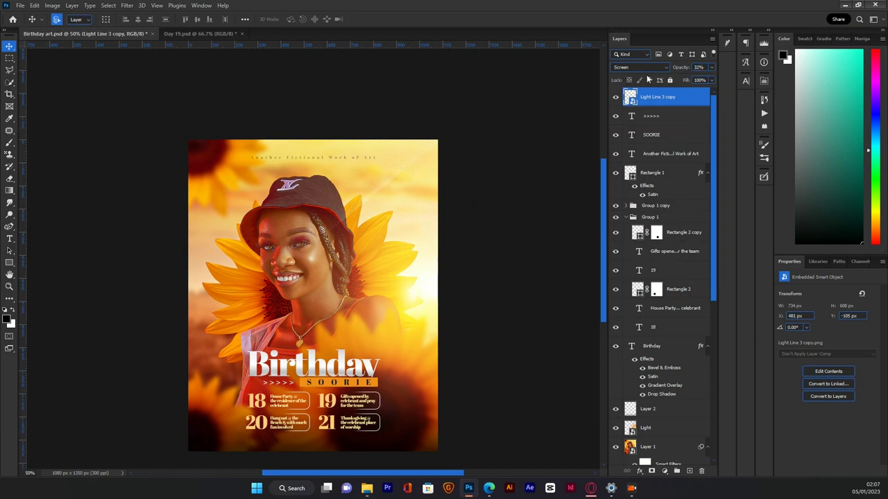
pyautogui.moveTo(678, 68); pyautogui.dragTo(681, 68)
# - Duplicate the light line streak and move the copy elsewhere on the flyer
pyautogui.hotkey('ctrl', 'j')
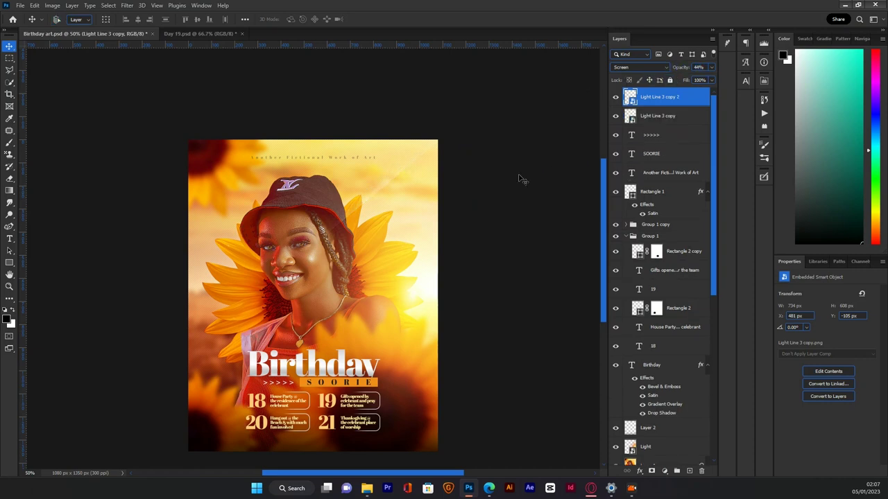
pyautogui.moveTo(521, 179); pyautogui.dragTo(204, 332)
pyautogui.hotkey('ctrl', 't')
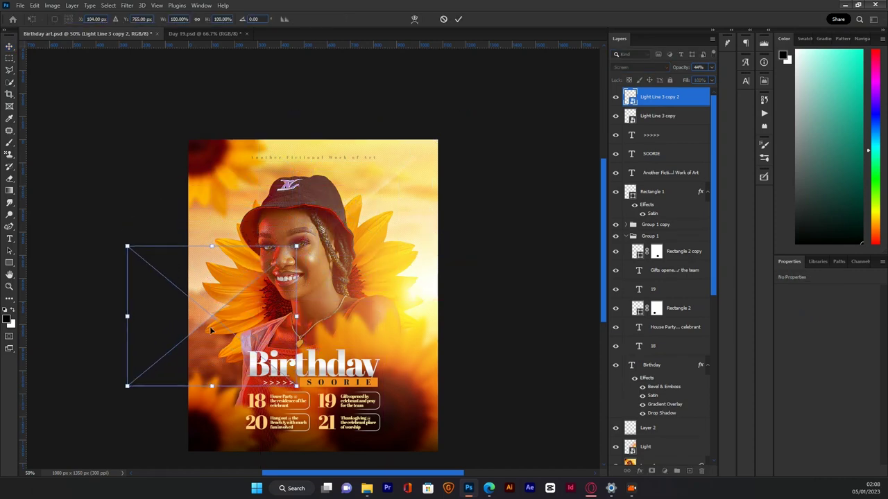
pyautogui.press('Return')
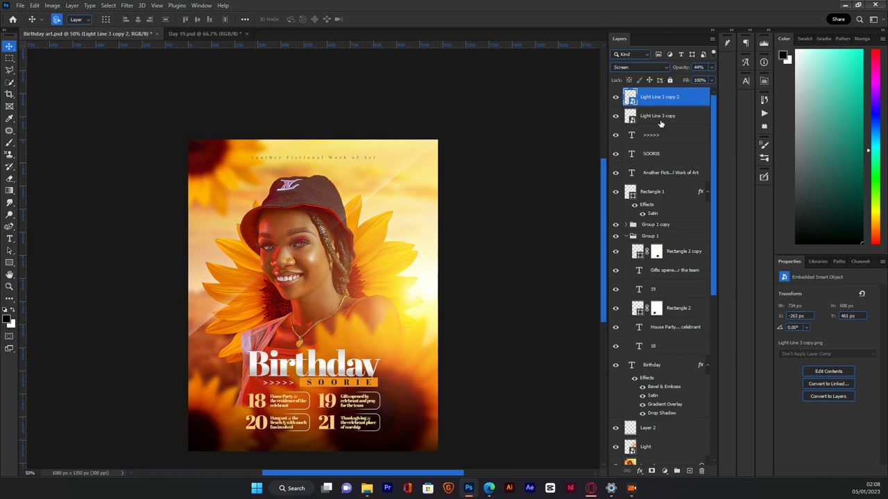
# - Duplicate both streaks and shift them down-left to get four copies, then select Light Line 3 copy 4
pyautogui.keyDown('shift'); pyautogui.click(661, 116); pyautogui.keyUp('shift')
pyautogui.hotkey('ctrl', 'j')
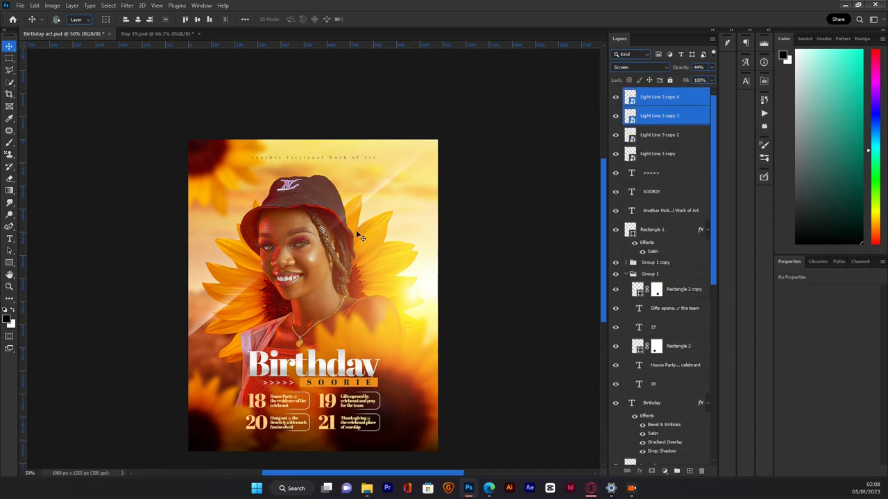
pyautogui.hotkey('ctrl', 't')
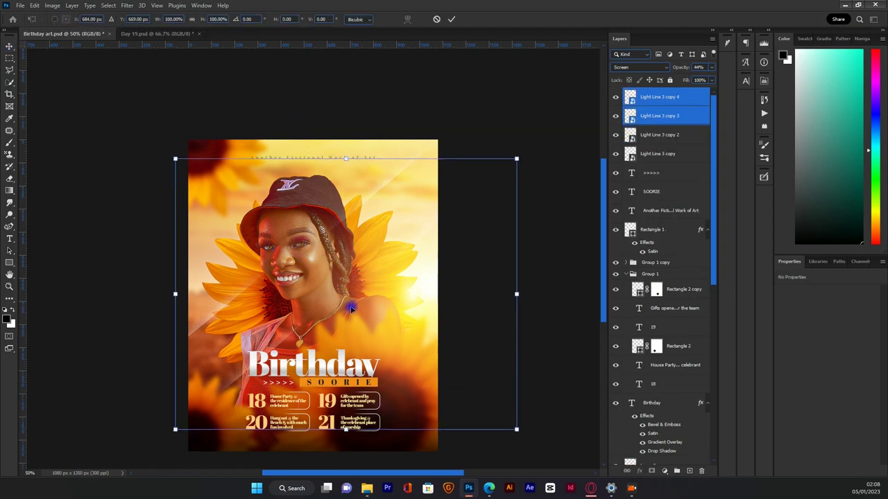
pyautogui.moveTo(351, 306); pyautogui.dragTo(372, 332)
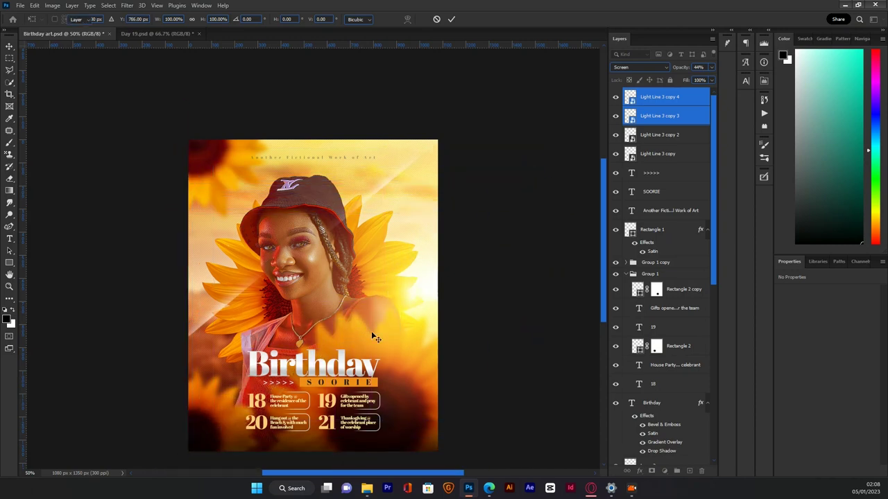
pyautogui.press('Return')
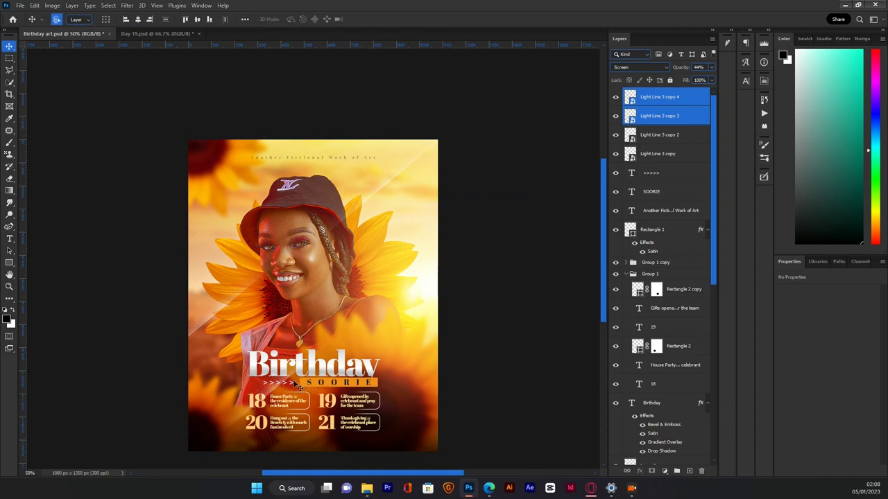
pyautogui.moveTo(291, 381); pyautogui.dragTo(264, 202)
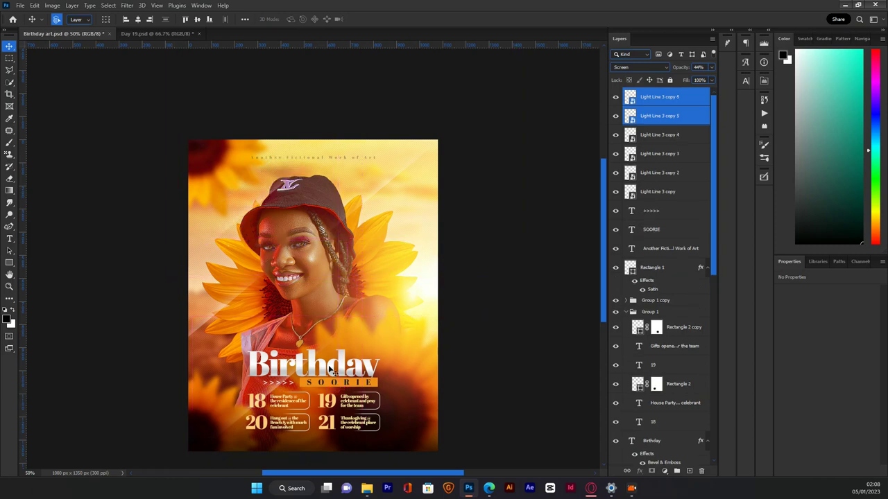
pyautogui.hotkey('ctrl', 'z')
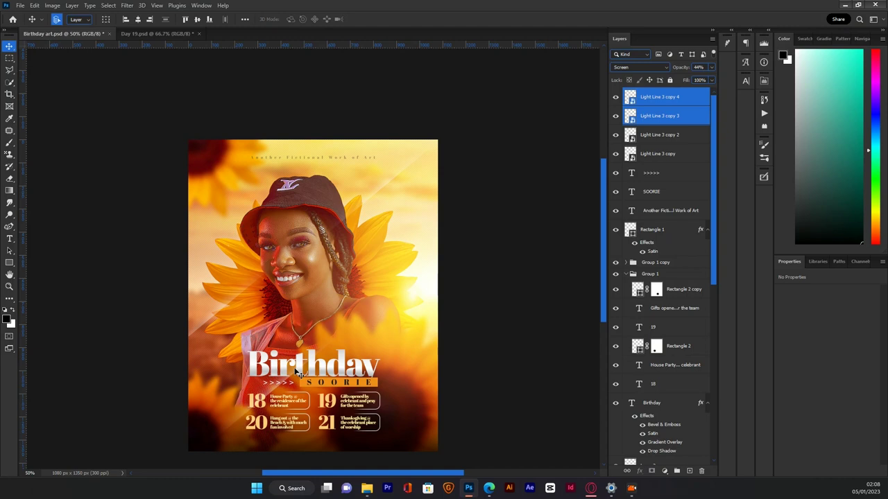
pyautogui.click(698, 93)
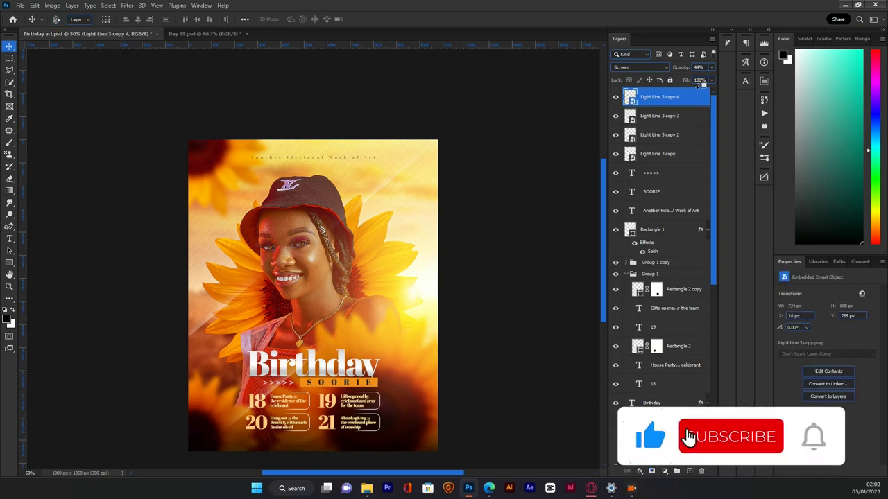
# - Merge all visible layers into a new Layer 3 and convert it to a smart object
pyautogui.hotkey('ctrl', 'shift', 'alt', 'e')
pyautogui.rightClick(678, 99)
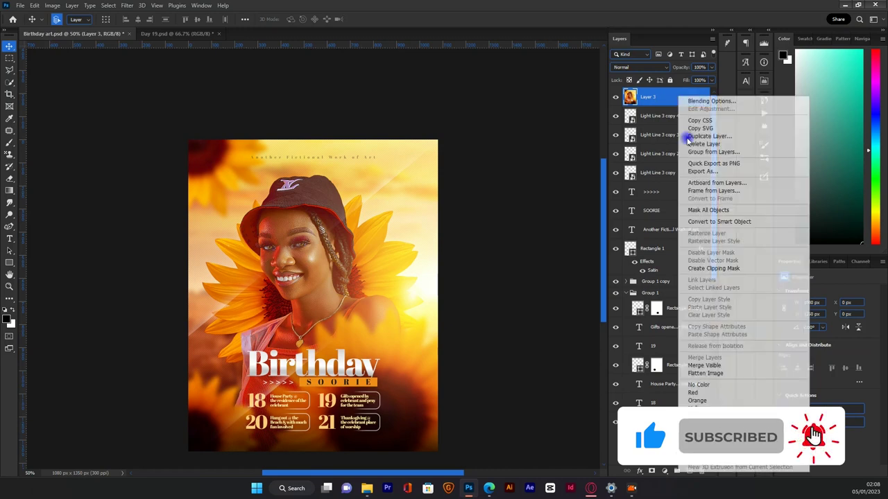
pyautogui.click(711, 222)
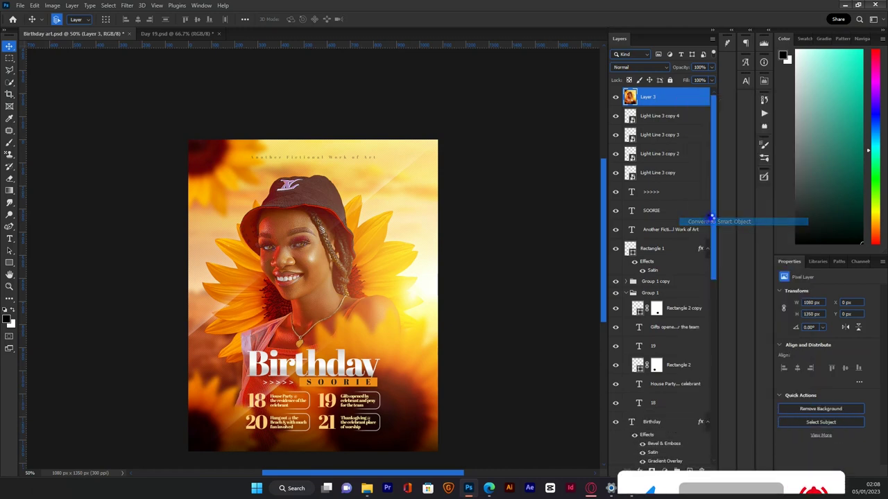
# - Apply a Camera Raw filter to Layer 3 with grain 16 and sharpening 16
pyautogui.click(127, 6)
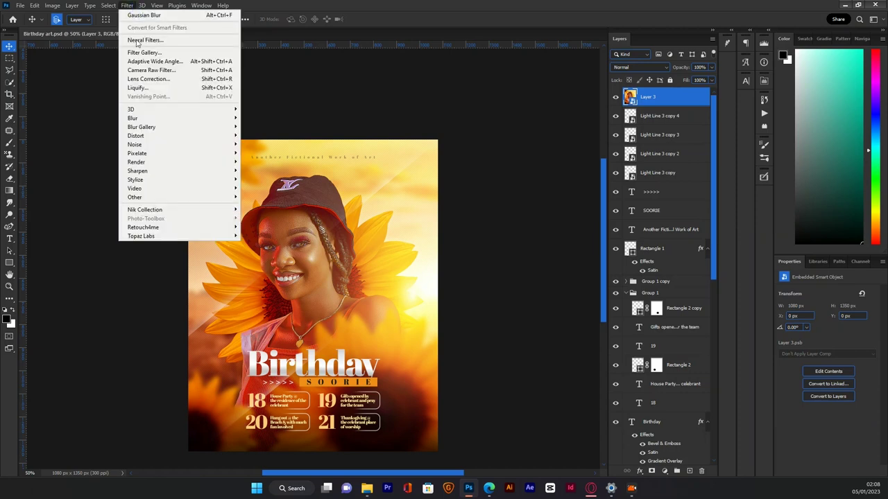
pyautogui.click(145, 72)
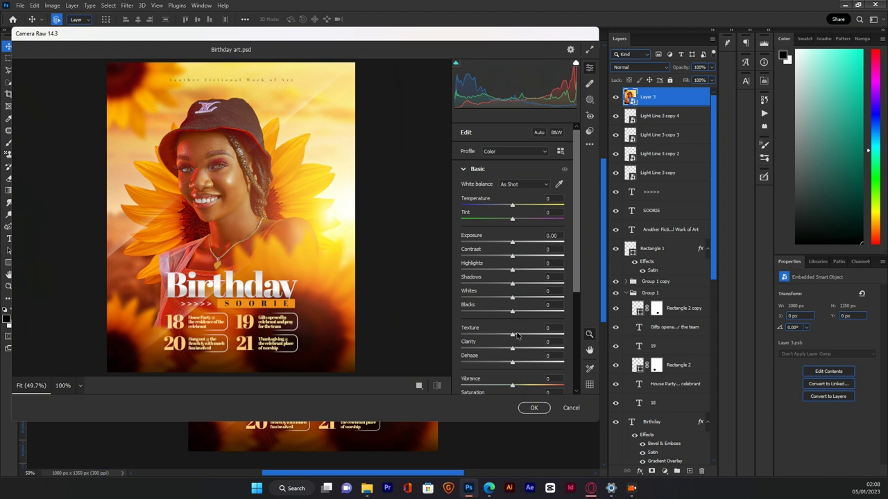
pyautogui.moveTo(513, 335)
pyautogui.mouseDown()
pyautogui.moveTo(523, 337)
pyautogui.moveTo(515, 343)
pyautogui.mouseUp()
pyautogui.scroll(-5, 502, 307)
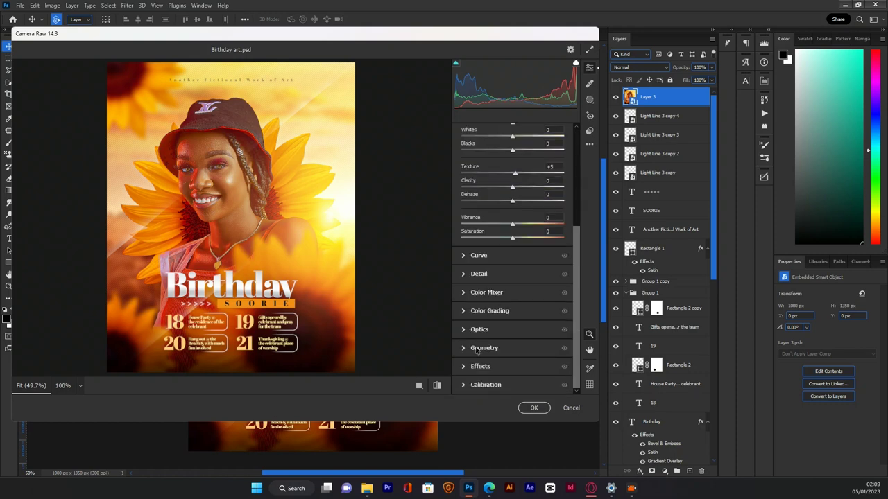
pyautogui.click(475, 366)
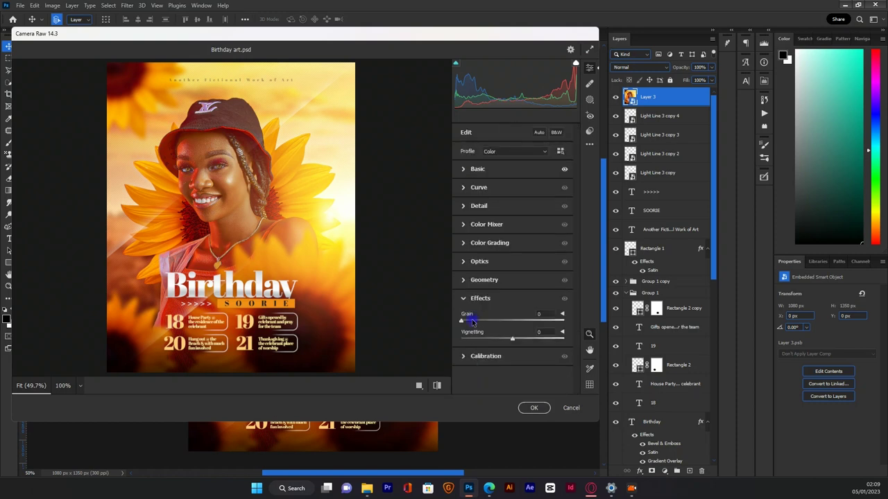
pyautogui.rightClick(506, 326)
pyautogui.moveTo(471, 320); pyautogui.dragTo(447, 328)
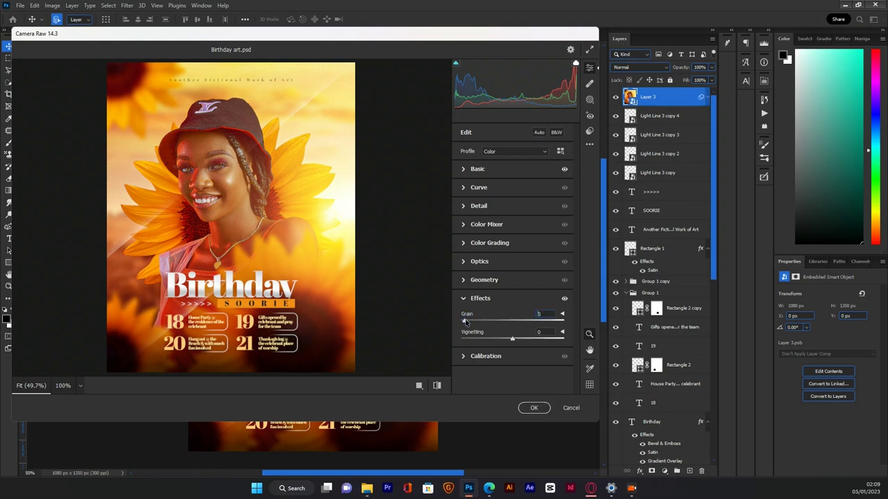
pyautogui.click(479, 207)
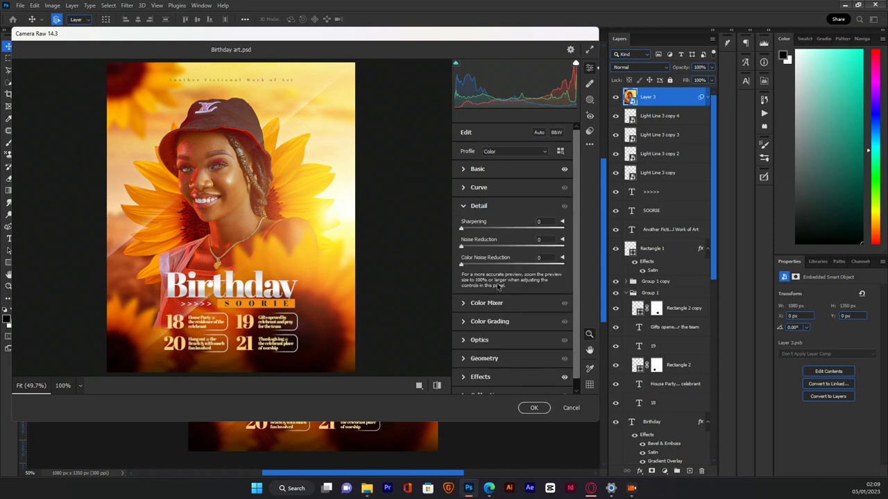
pyautogui.moveTo(460, 226)
pyautogui.mouseDown()
pyautogui.moveTo(486, 227)
pyautogui.moveTo(471, 230)
pyautogui.mouseUp()
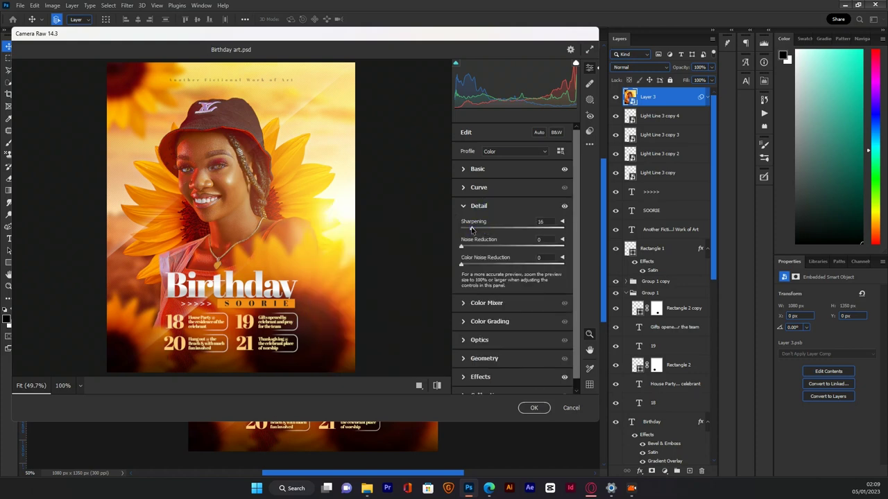
pyautogui.click(534, 408)
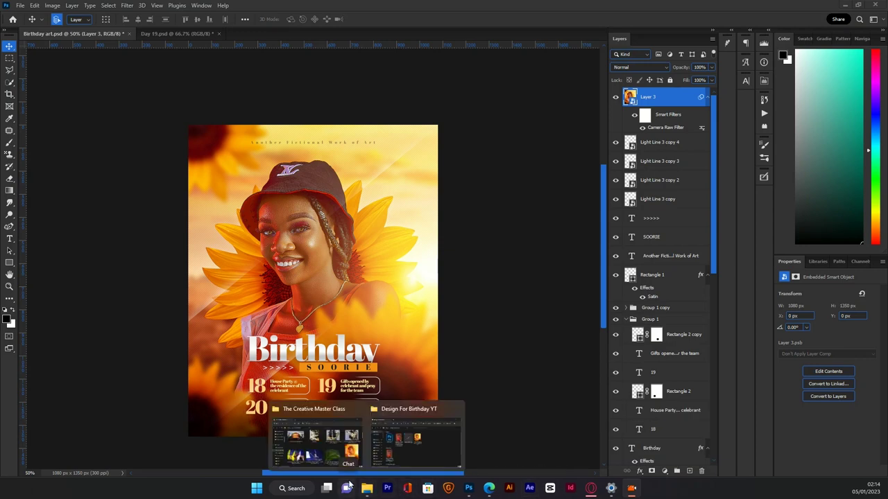
# - Drag the golden spotlight stage image from the Design For Birthday YT folder onto the flyer
pyautogui.moveTo(368, 489)
pyautogui.click(397, 465)
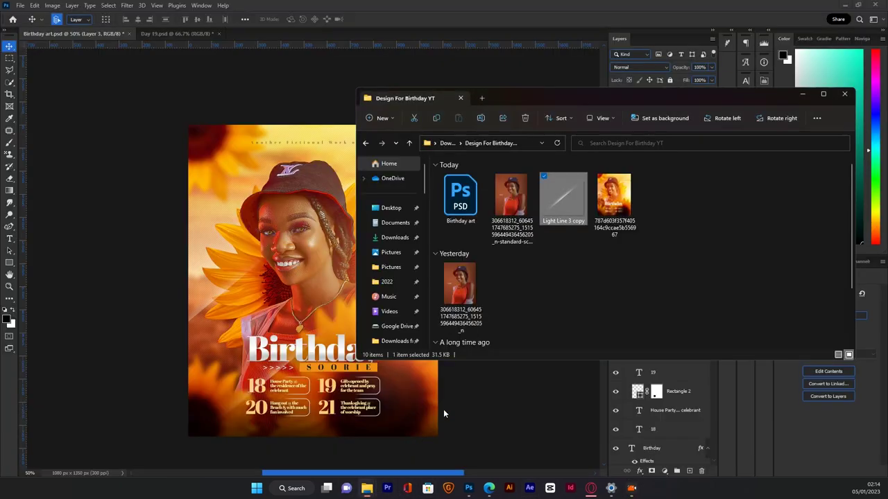
pyautogui.scroll(-2, 577, 297)
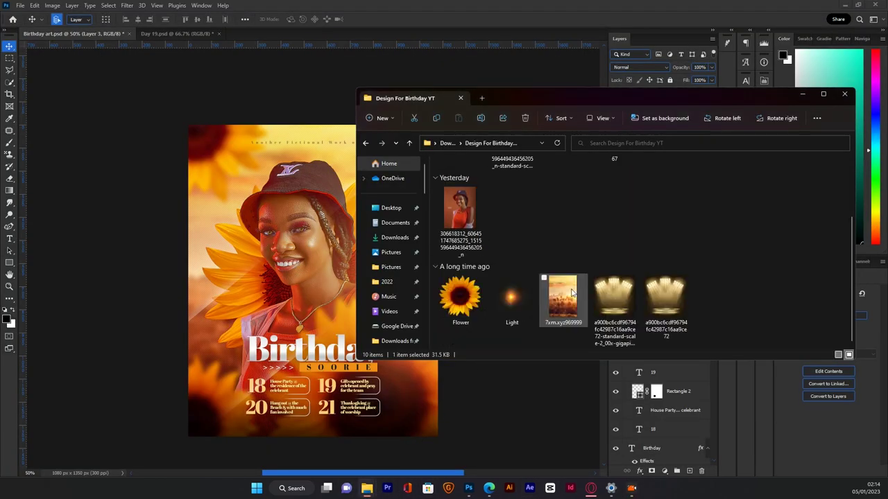
pyautogui.click(663, 306)
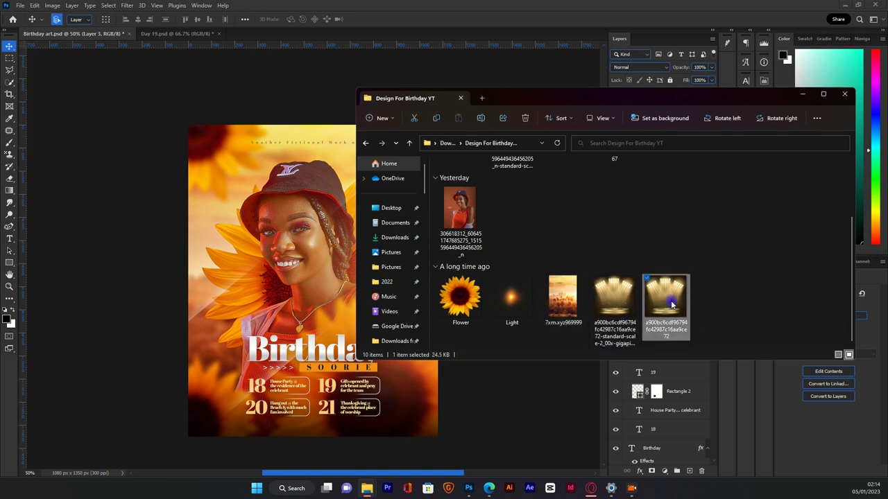
pyautogui.moveTo(603, 298); pyautogui.dragTo(173, 265)
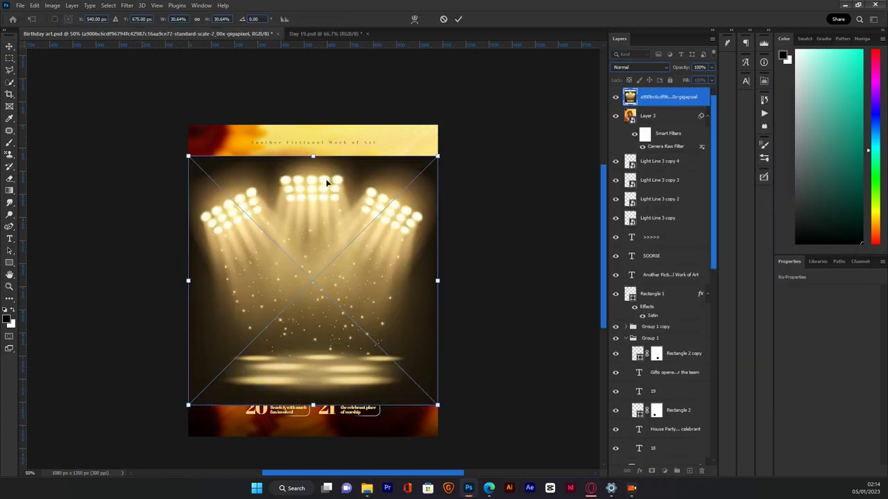
# - Place the spotlight image, blend it in Screen mode and move it higher
pyautogui.press('Return')
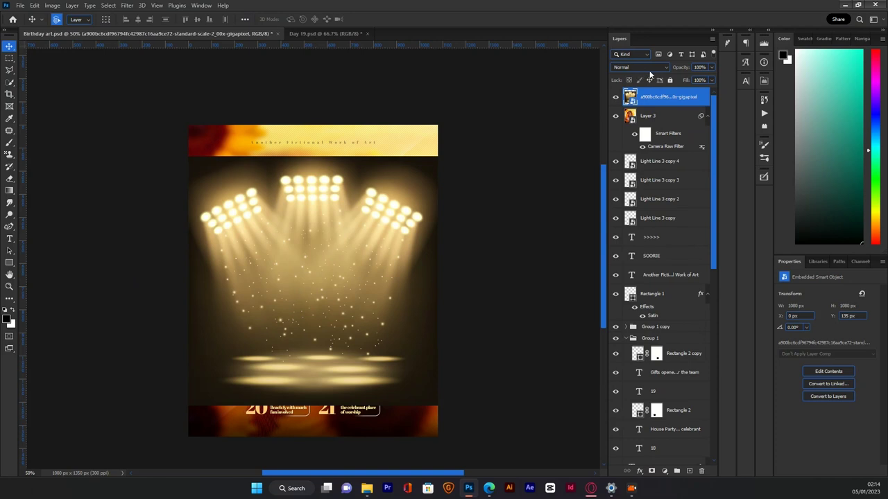
pyautogui.click(641, 67)
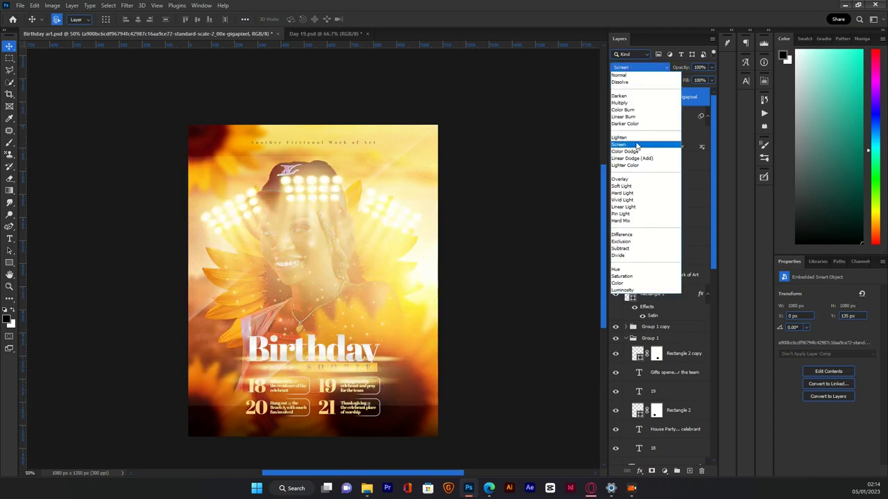
pyautogui.click(637, 144)
pyautogui.moveTo(319, 311); pyautogui.dragTo(314, 194)
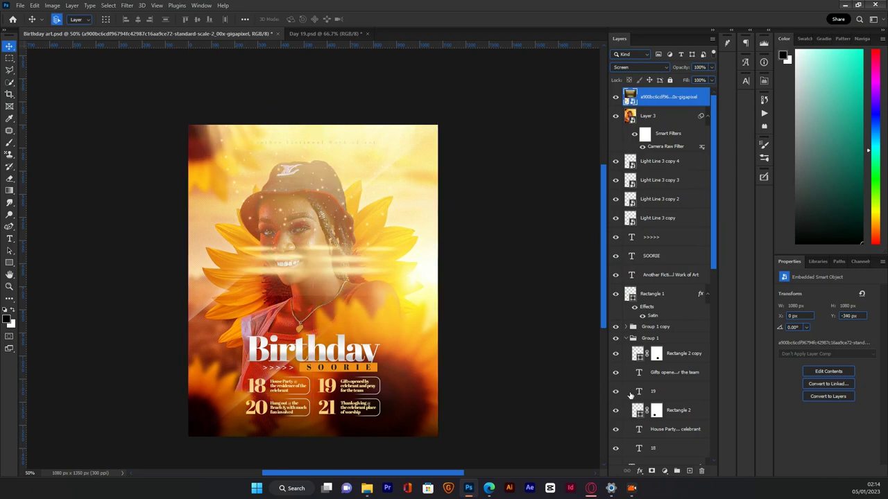
# - Add a layer mask and paint black over the face to hide the spotlight streaks there
pyautogui.click(651, 472)
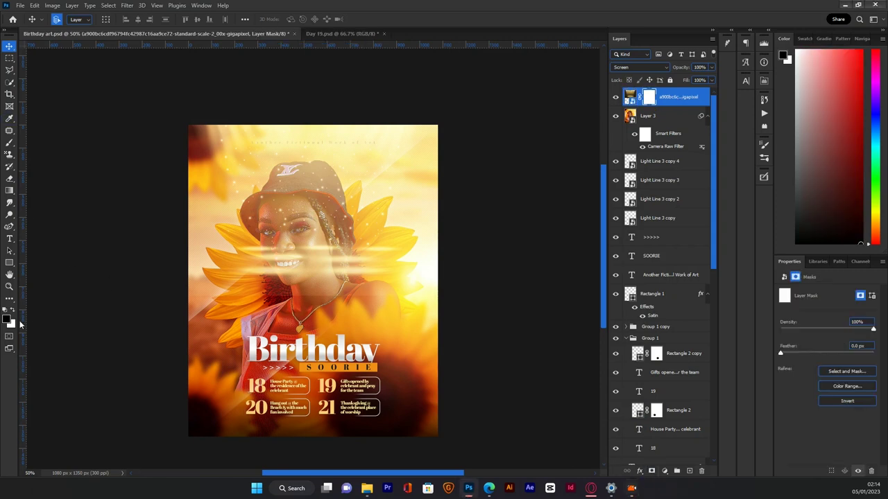
pyautogui.press('b')
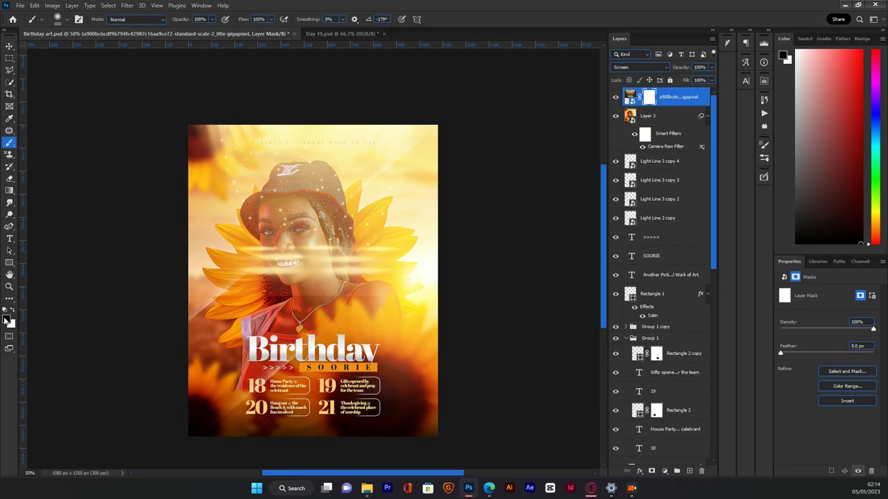
pyautogui.moveTo(239, 265)
pyautogui.mouseDown()
pyautogui.moveTo(312, 270)
pyautogui.moveTo(247, 284)
pyautogui.moveTo(349, 281)
pyautogui.mouseUp()
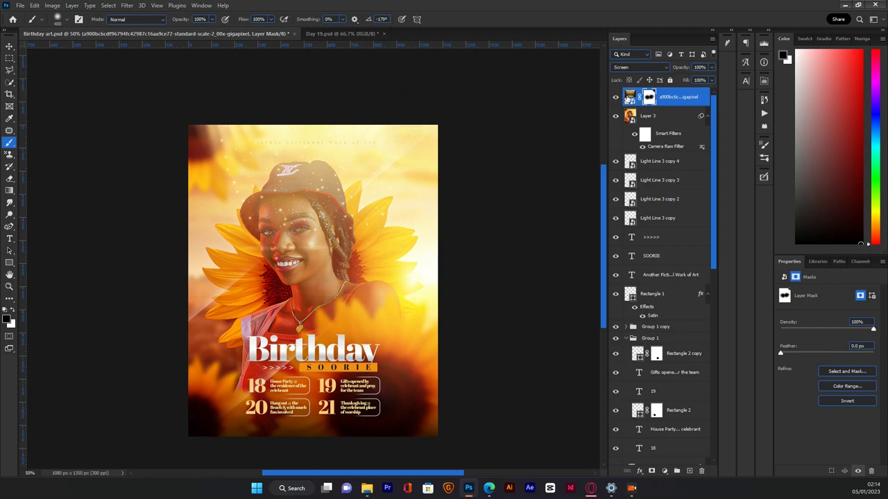
pyautogui.click(628, 97)
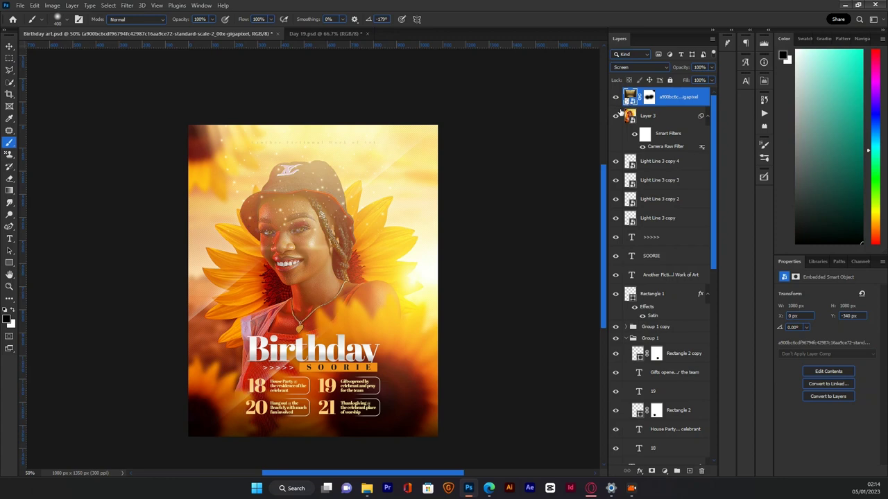
pyautogui.hotkey('ctrl', 'm')
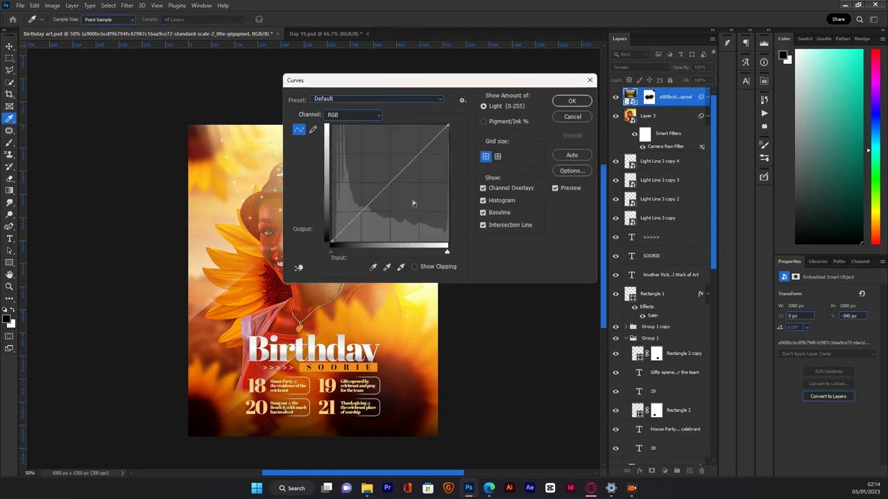
# - Darken the spotlight layer with a Curves adjustment pulling the midpoint down
pyautogui.moveTo(390, 192); pyautogui.dragTo(416, 210)
pyautogui.moveTo(375, 83); pyautogui.dragTo(526, 96)
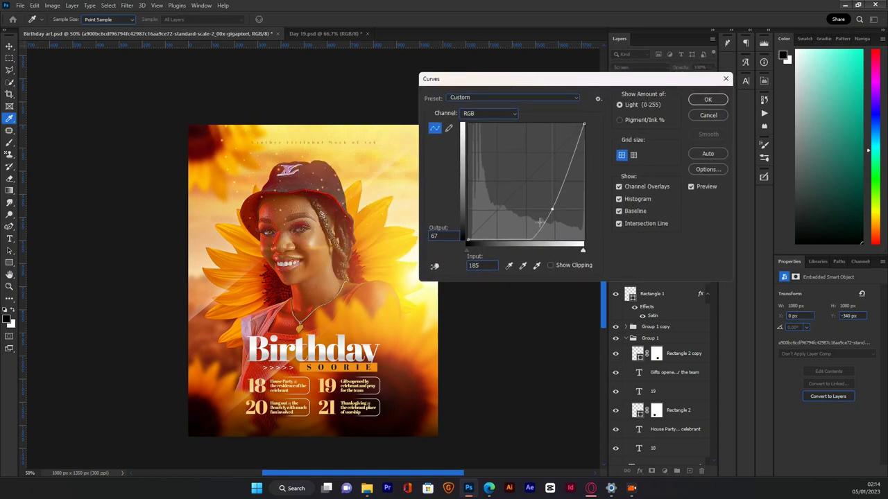
pyautogui.moveTo(546, 209)
pyautogui.mouseDown()
pyautogui.moveTo(547, 201)
pyautogui.moveTo(551, 209)
pyautogui.mouseUp()
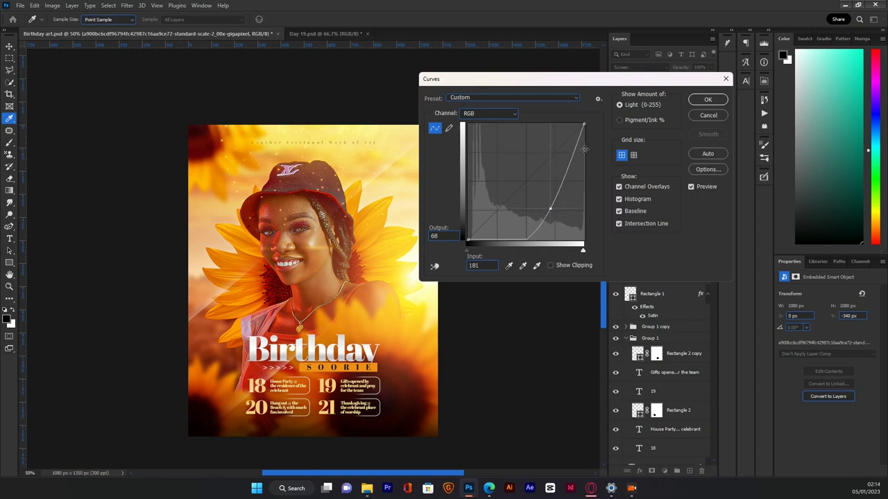
pyautogui.click(709, 100)
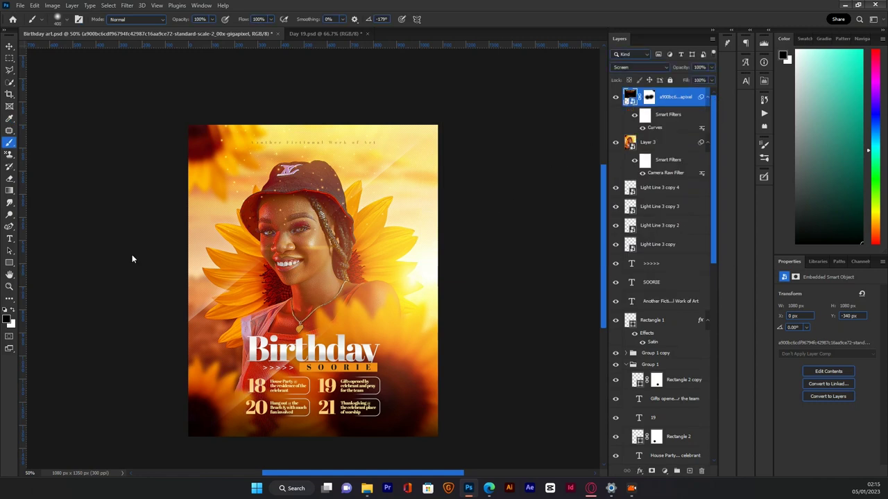
# - Scale the spotlight layer to about 141% aligned to the top edge, enlarge it again, then select its mask
pyautogui.hotkey('ctrl', 't')
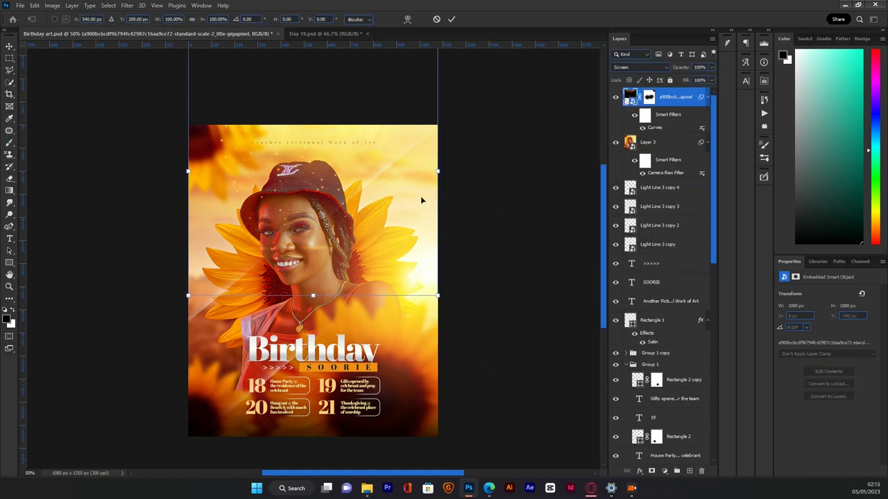
pyautogui.moveTo(437, 171); pyautogui.dragTo(486, 167)
pyautogui.moveTo(358, 233); pyautogui.dragTo(359, 189)
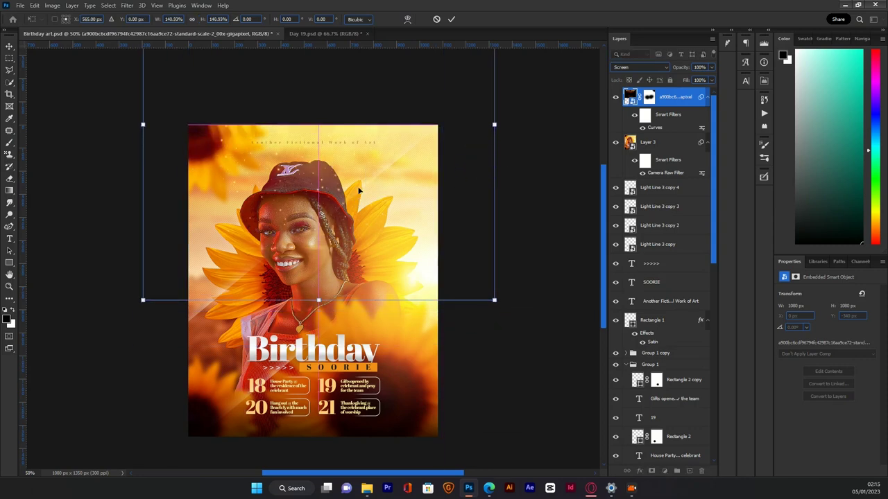
pyautogui.press('Return')
pyautogui.press('b')
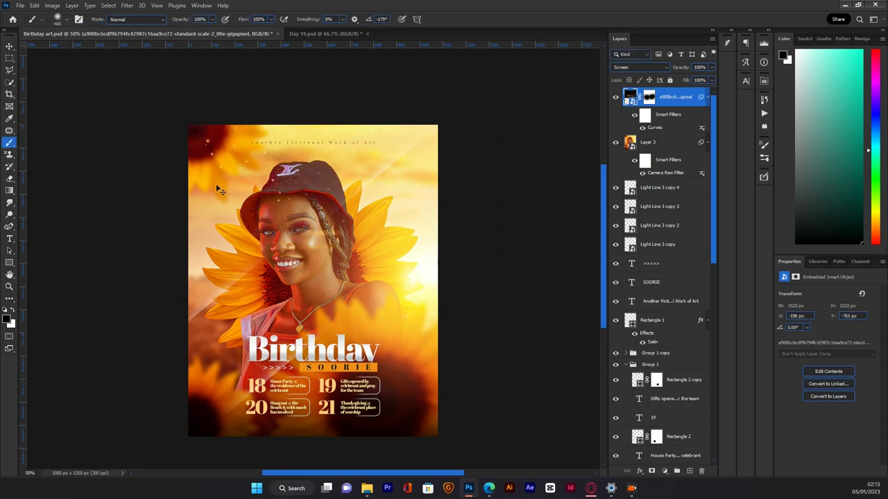
pyautogui.hotkey('ctrl', 't')
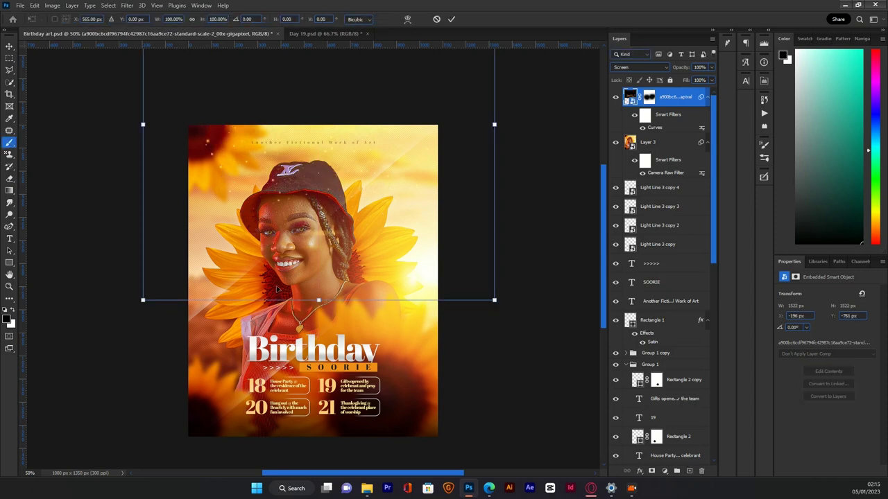
pyautogui.moveTo(324, 308); pyautogui.dragTo(331, 331)
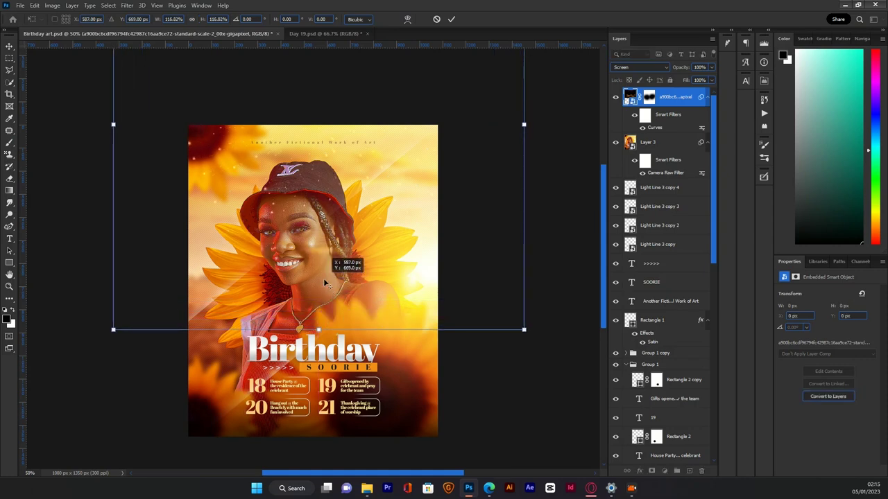
pyautogui.press('Return')
pyautogui.press('b')
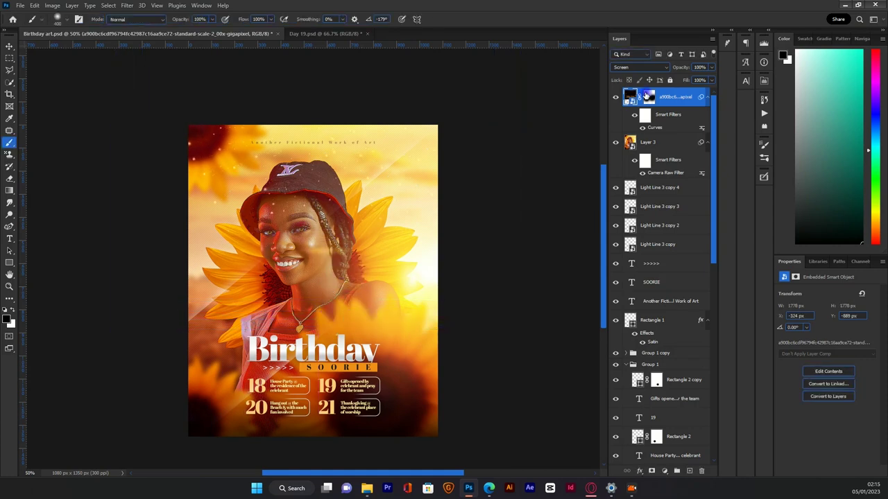
pyautogui.click(646, 96)
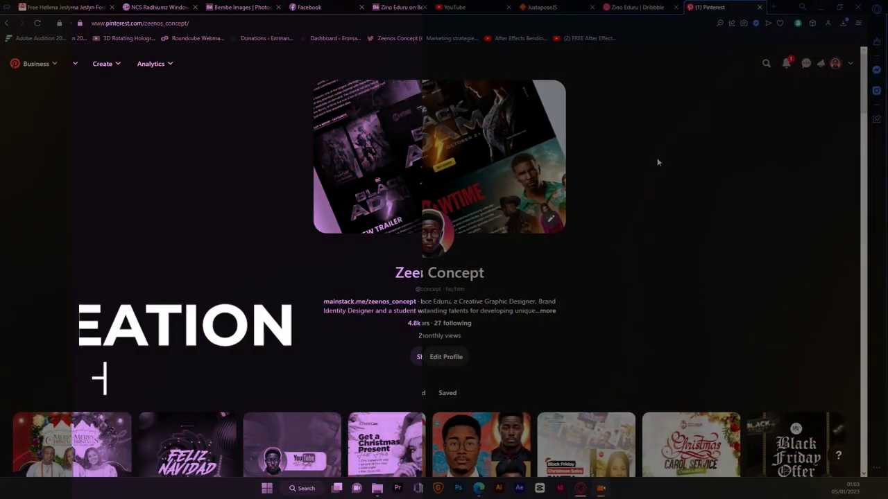
# - Scroll through the outro montage of UI/UX, ideation and motion graphics clips
pyautogui.scroll(-5, 670, 210)
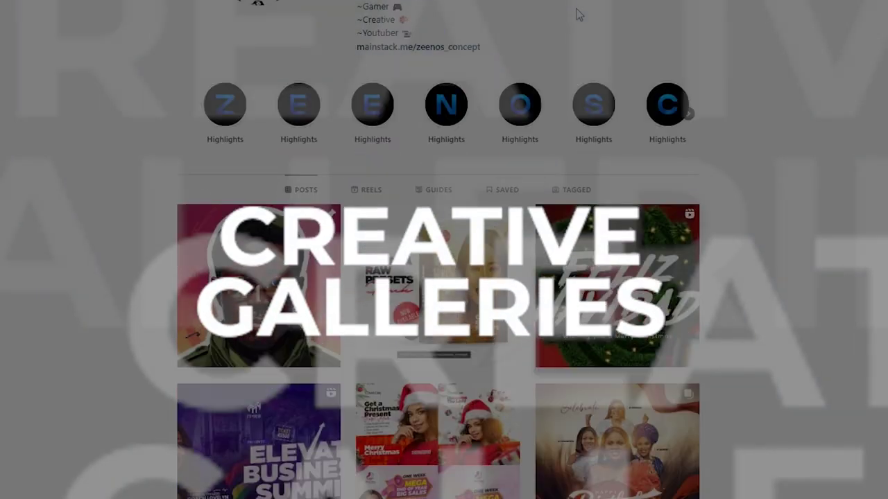
pyautogui.scroll(-2, 579, 14)
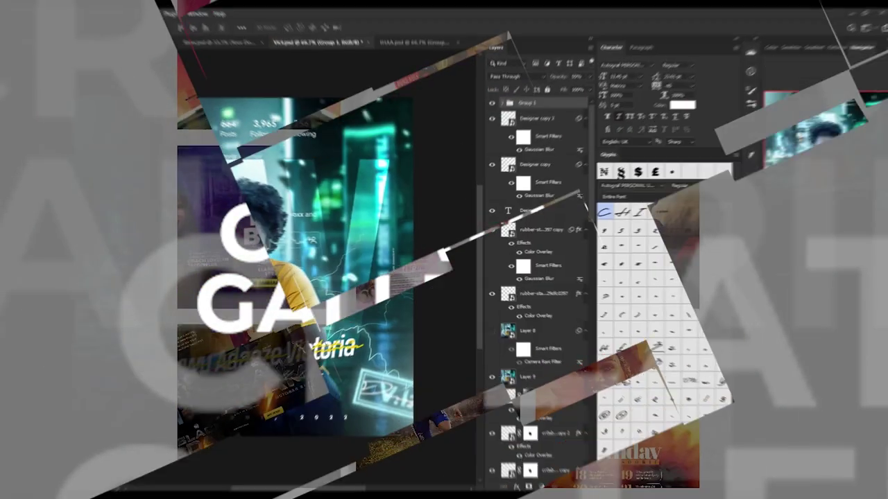